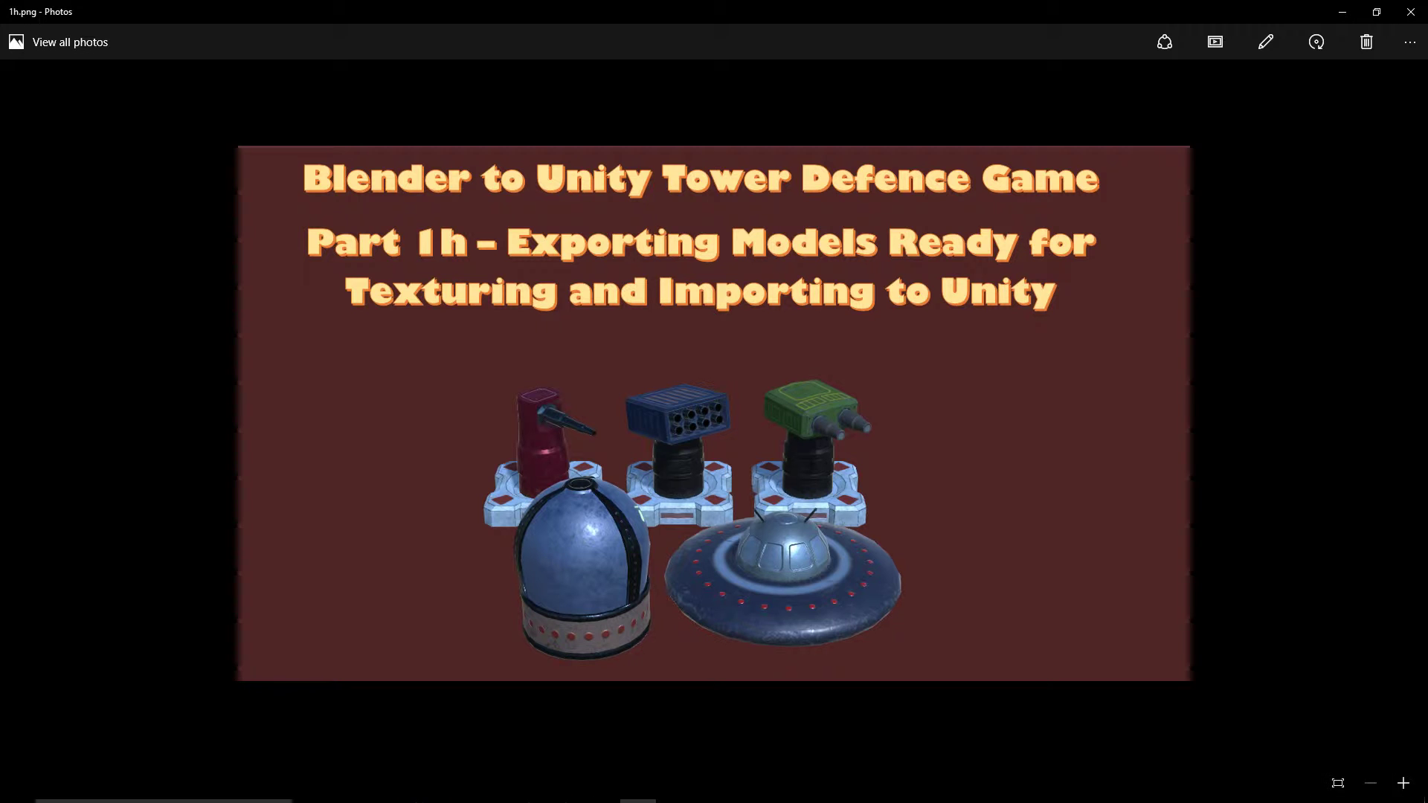
Bring the turret scene to the front and orbit and zoom to inspect the turret
click(601, 789)
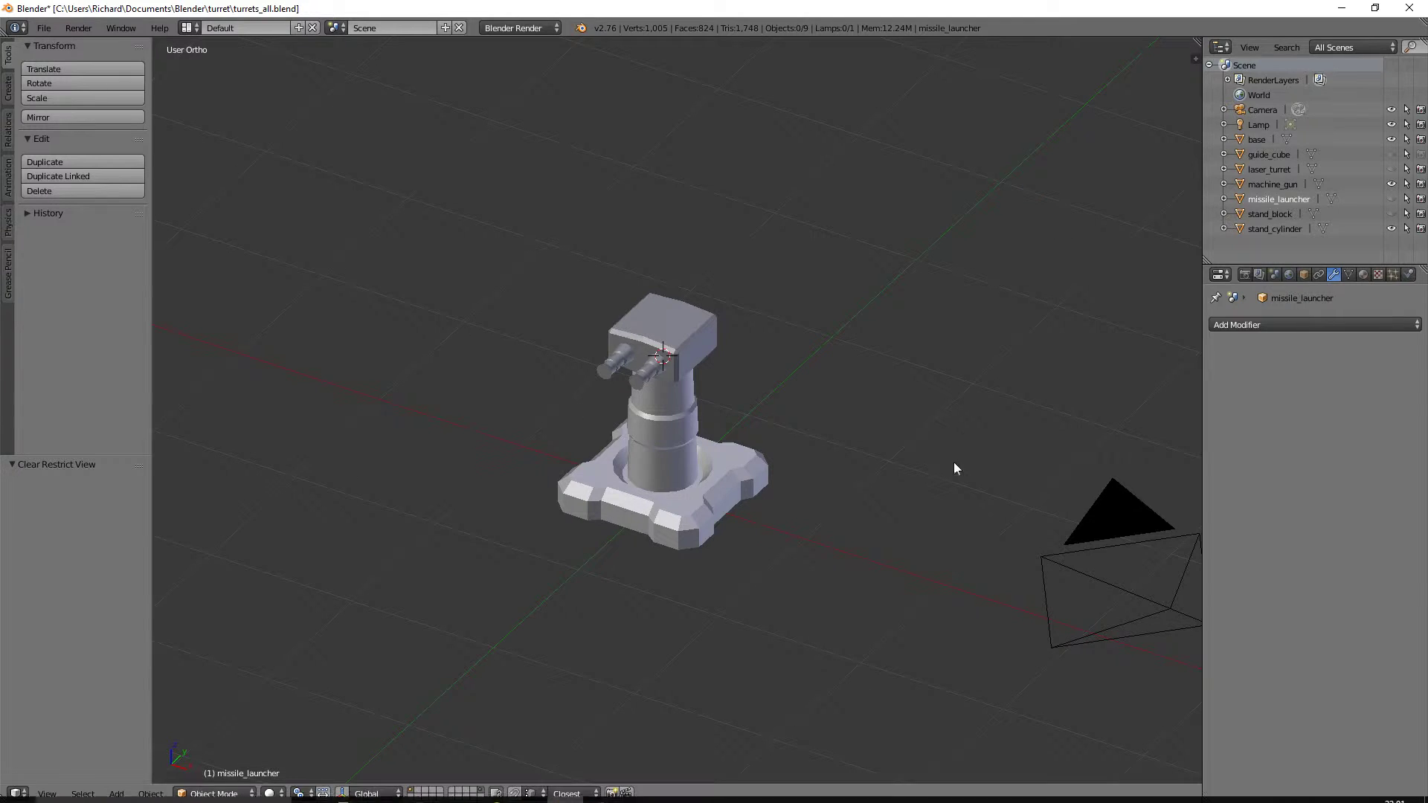
middle_drag(940, 463, 773, 433)
scroll(818, 465, up, 3)
scroll(854, 439, down, 2)
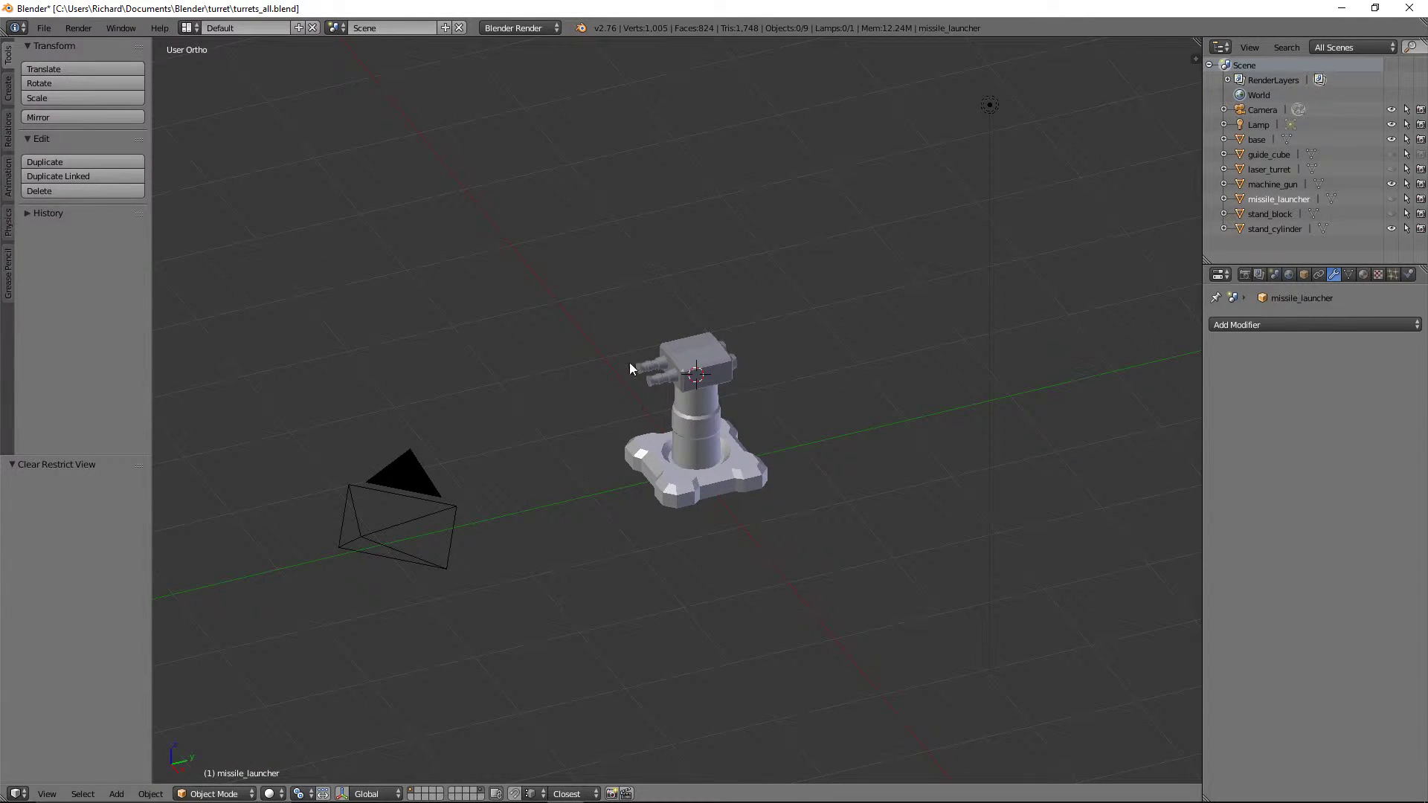
scroll(718, 446, up, 2)
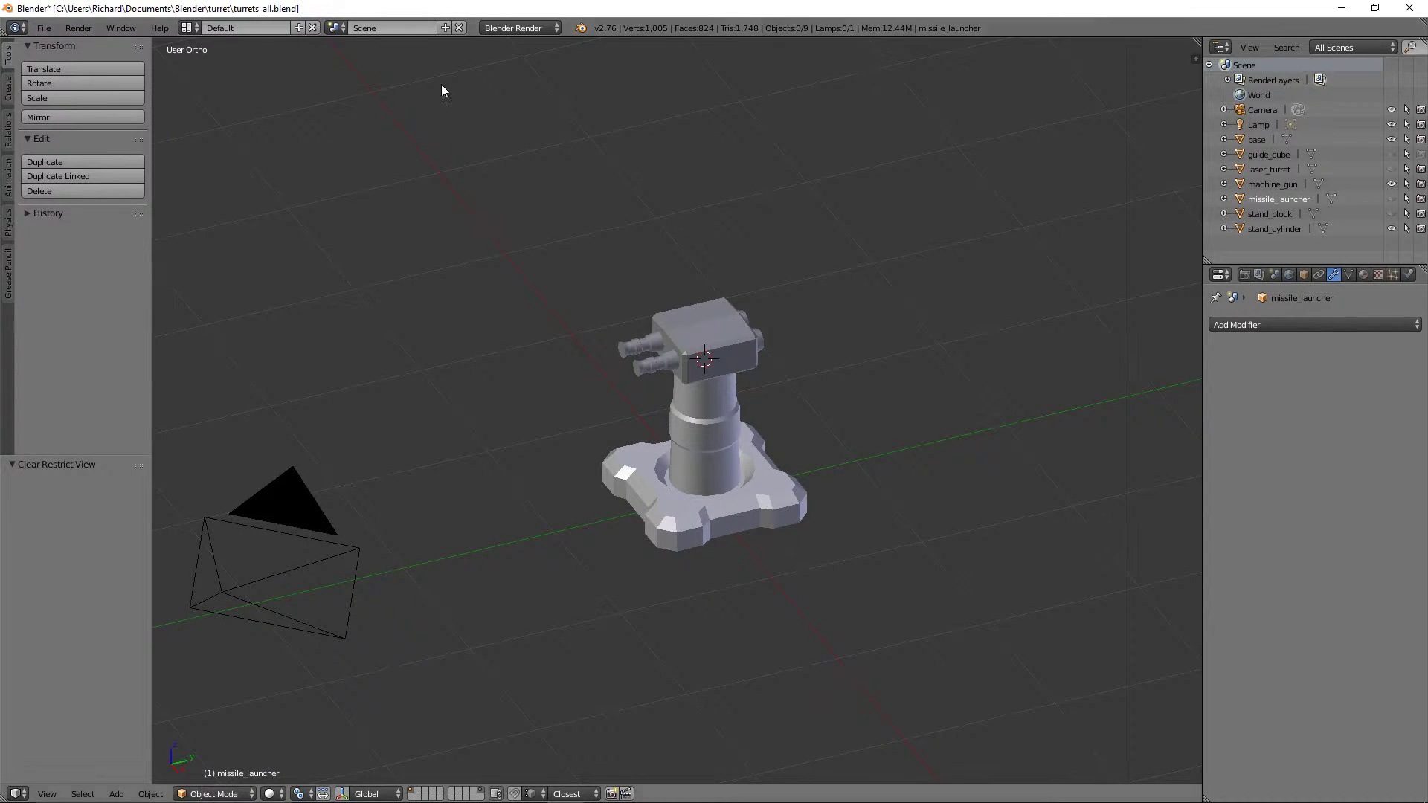
scroll(686, 385, up, 2)
scroll(686, 381, up, 2)
scroll(686, 381, down, 3)
middle_drag(690, 381, 738, 407)
Unhide stand_block, missile_launcher and laser_turret in the Outliner, leaving guide_cube hidden
click(1392, 213)
click(1392, 199)
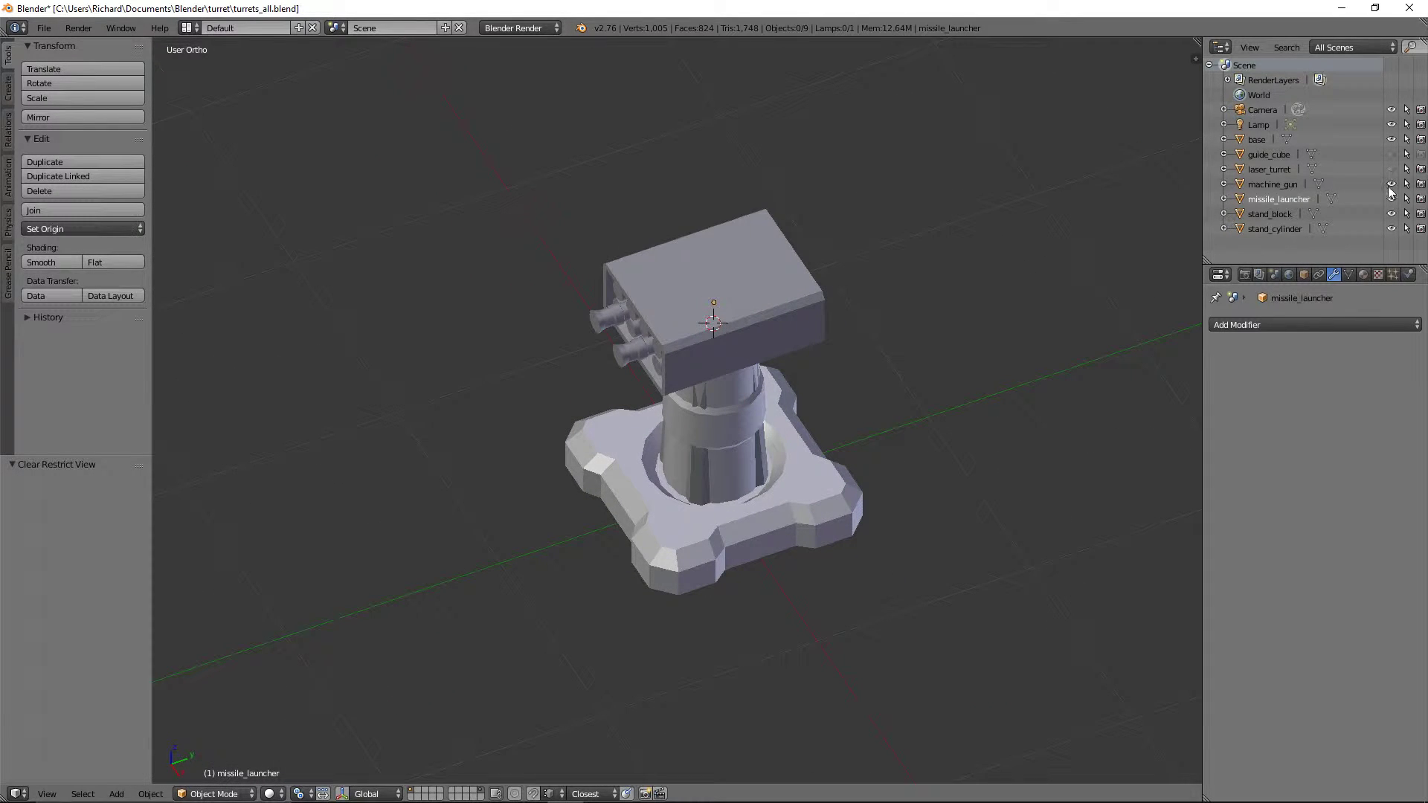
click(1391, 169)
click(1391, 153)
click(1391, 153)
Select guide_cube, make it visible and delete it with X
click(1278, 155)
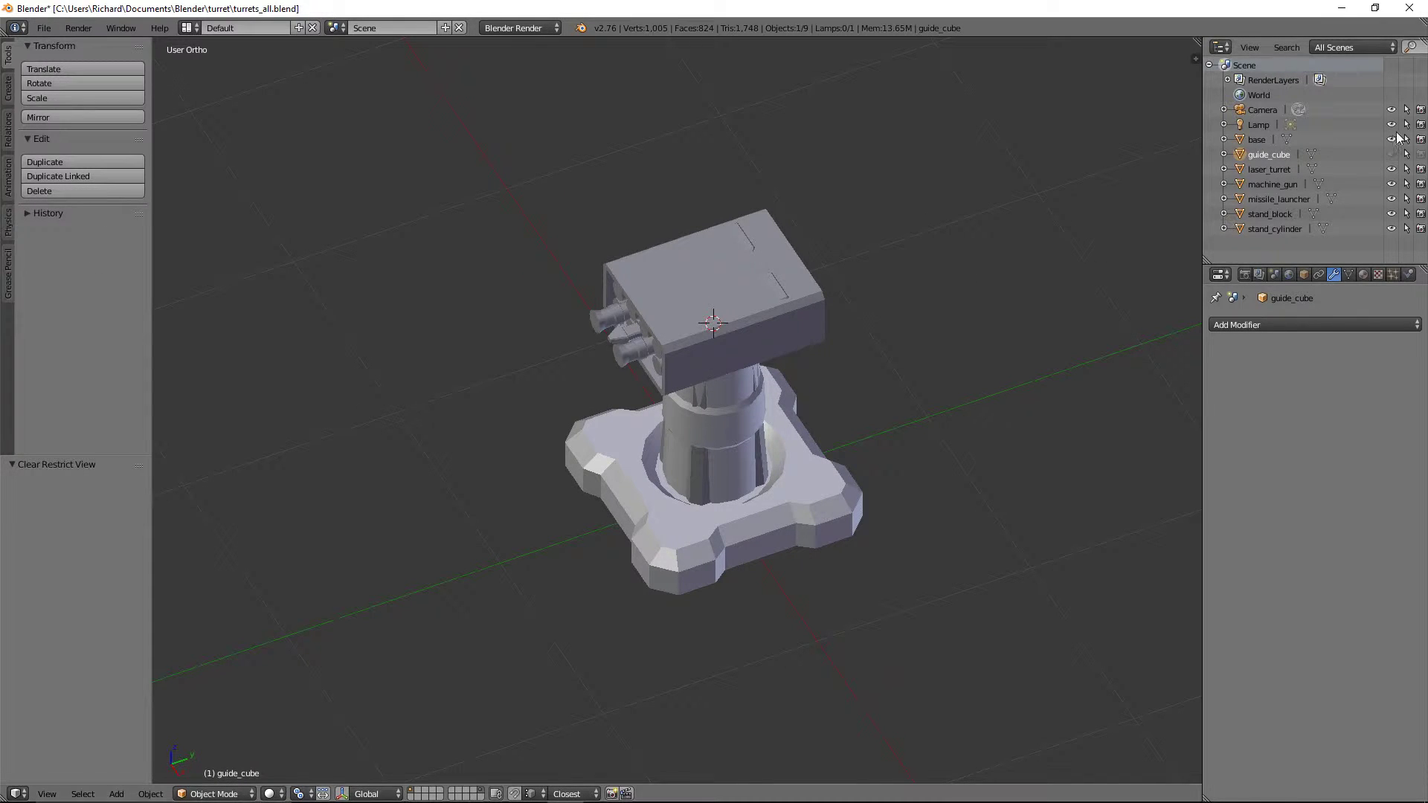
click(1392, 154)
key(x)
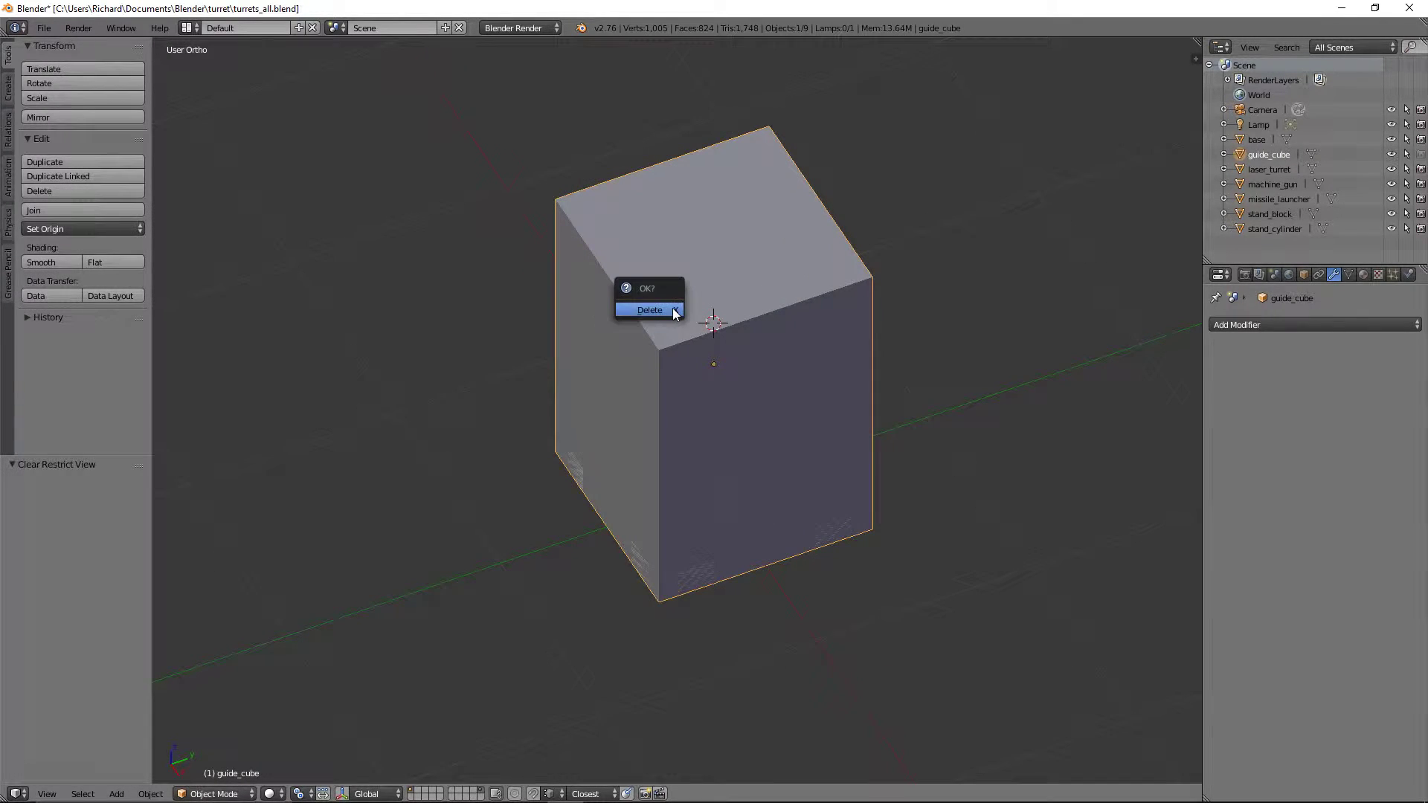
click(650, 310)
mouse_move(728, 312)
middle_down()
mouse_move(833, 277)
mouse_move(739, 285)
mouse_move(713, 312)
middle_up()
scroll(765, 248, up, 2)
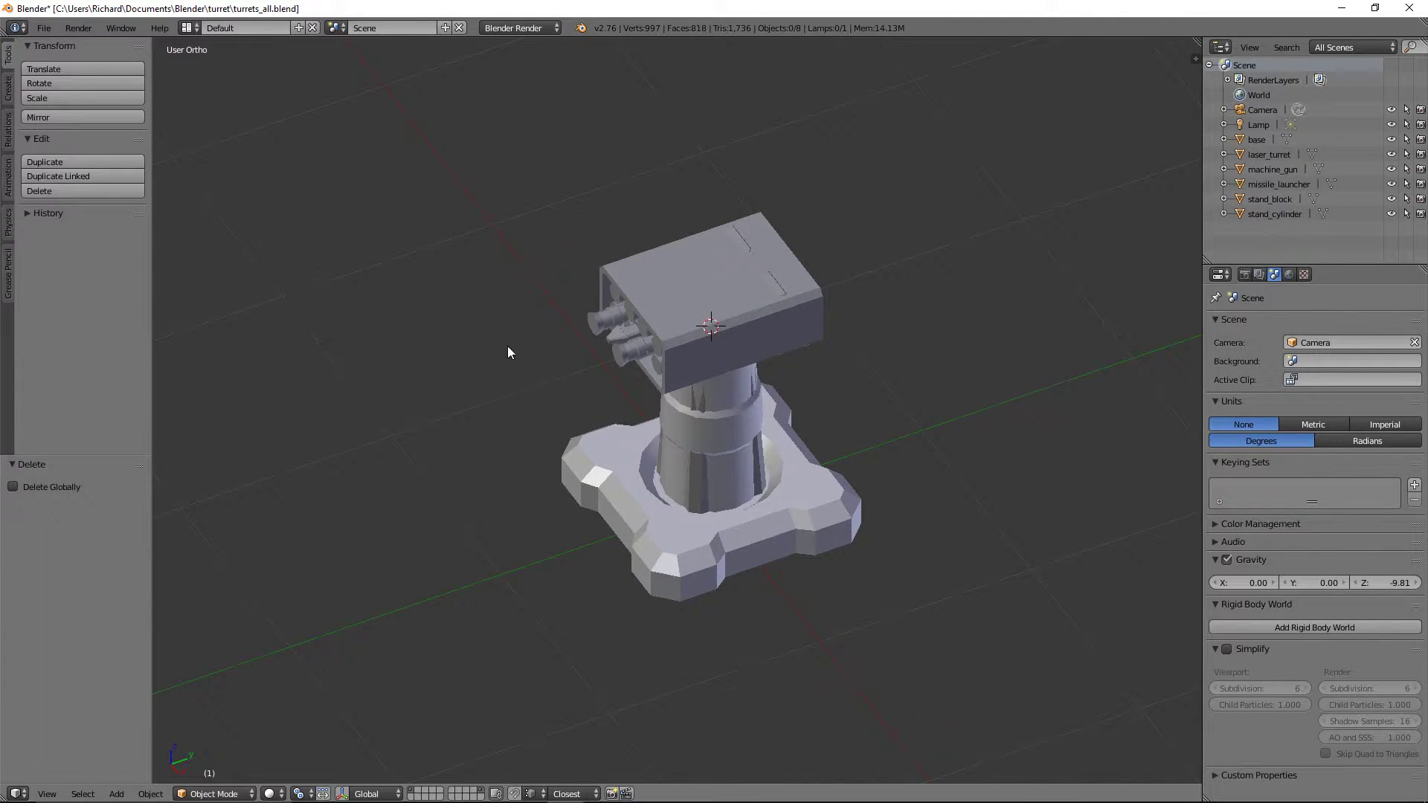
click(44, 29)
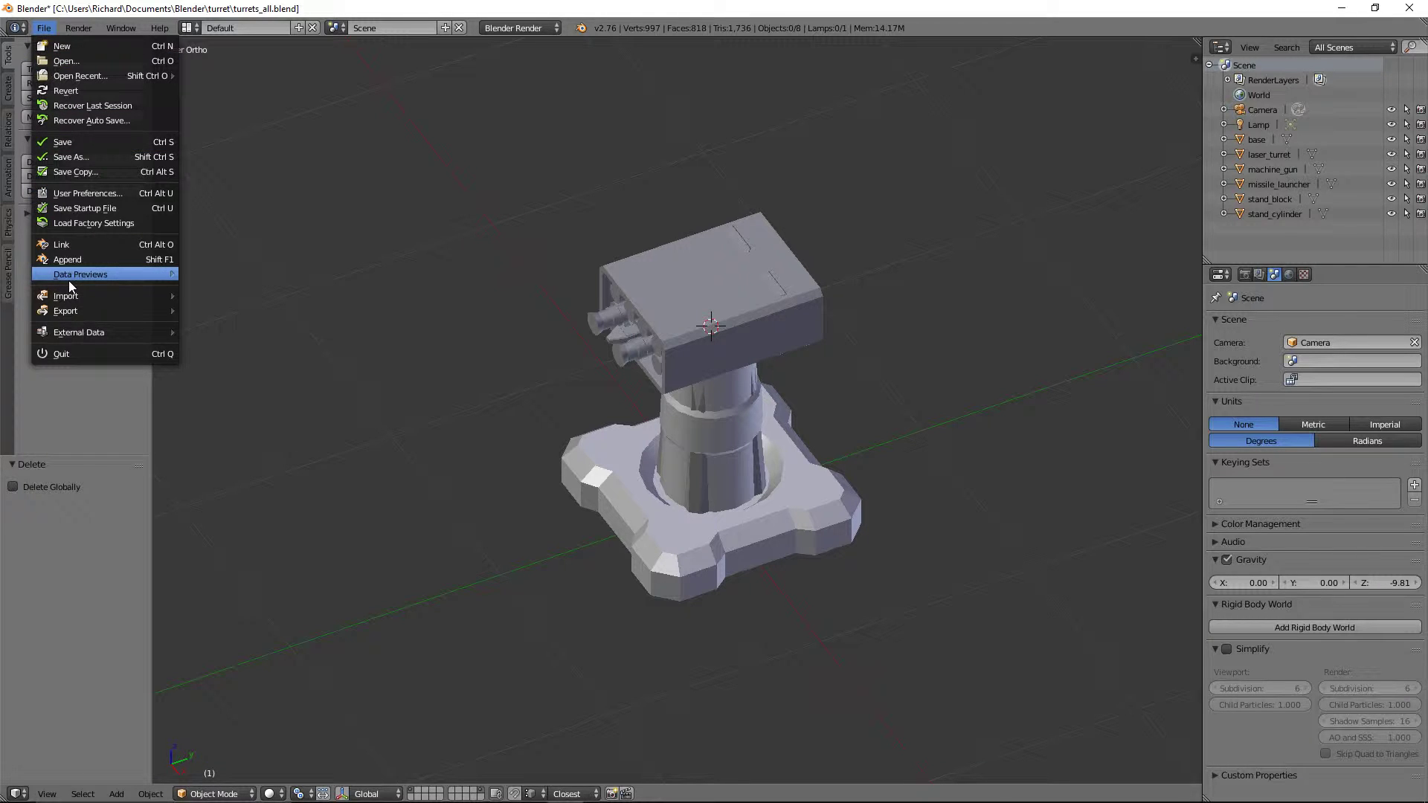
Browse into alien_craft02.blend's Object folder and pick alien_craft to link
click(87, 239)
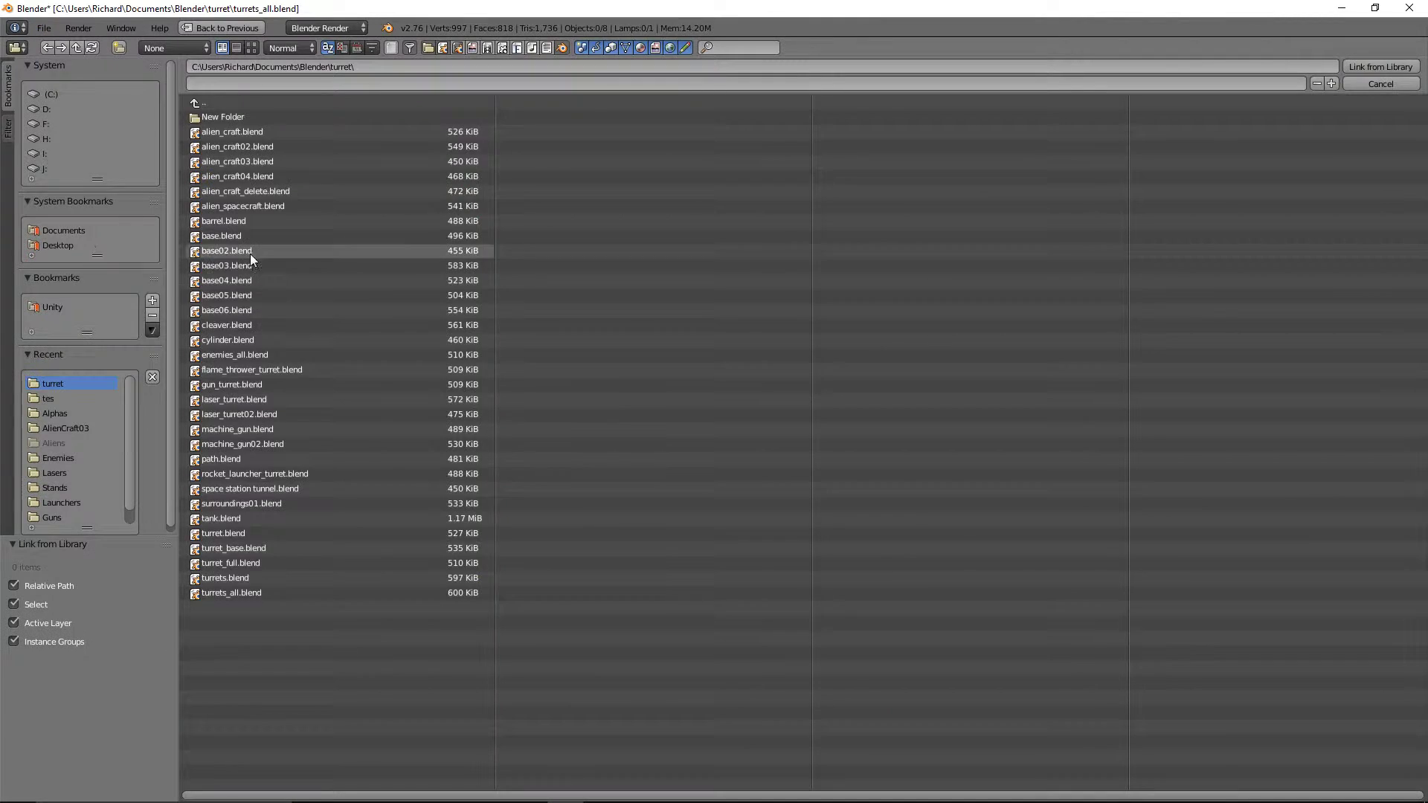
double_click(247, 148)
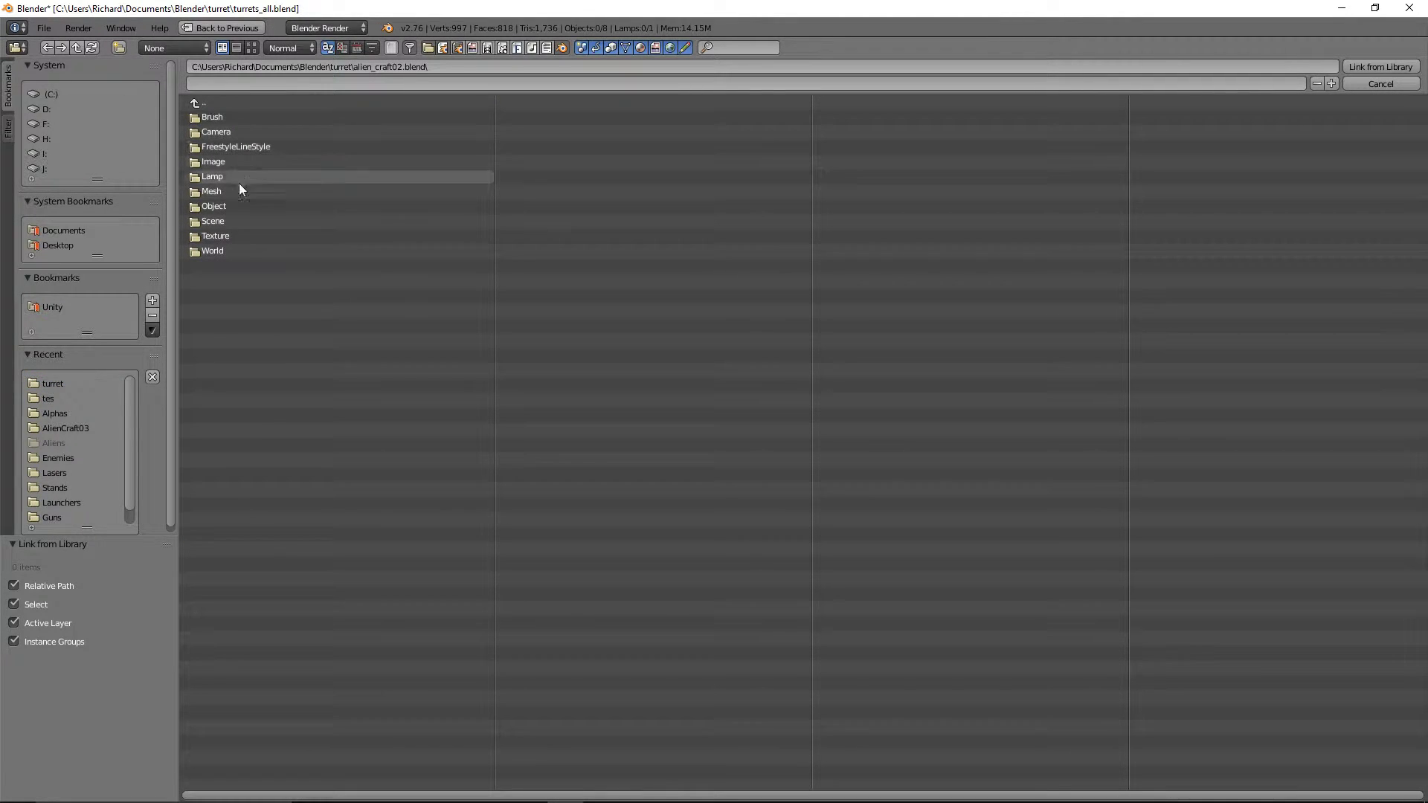
click(218, 209)
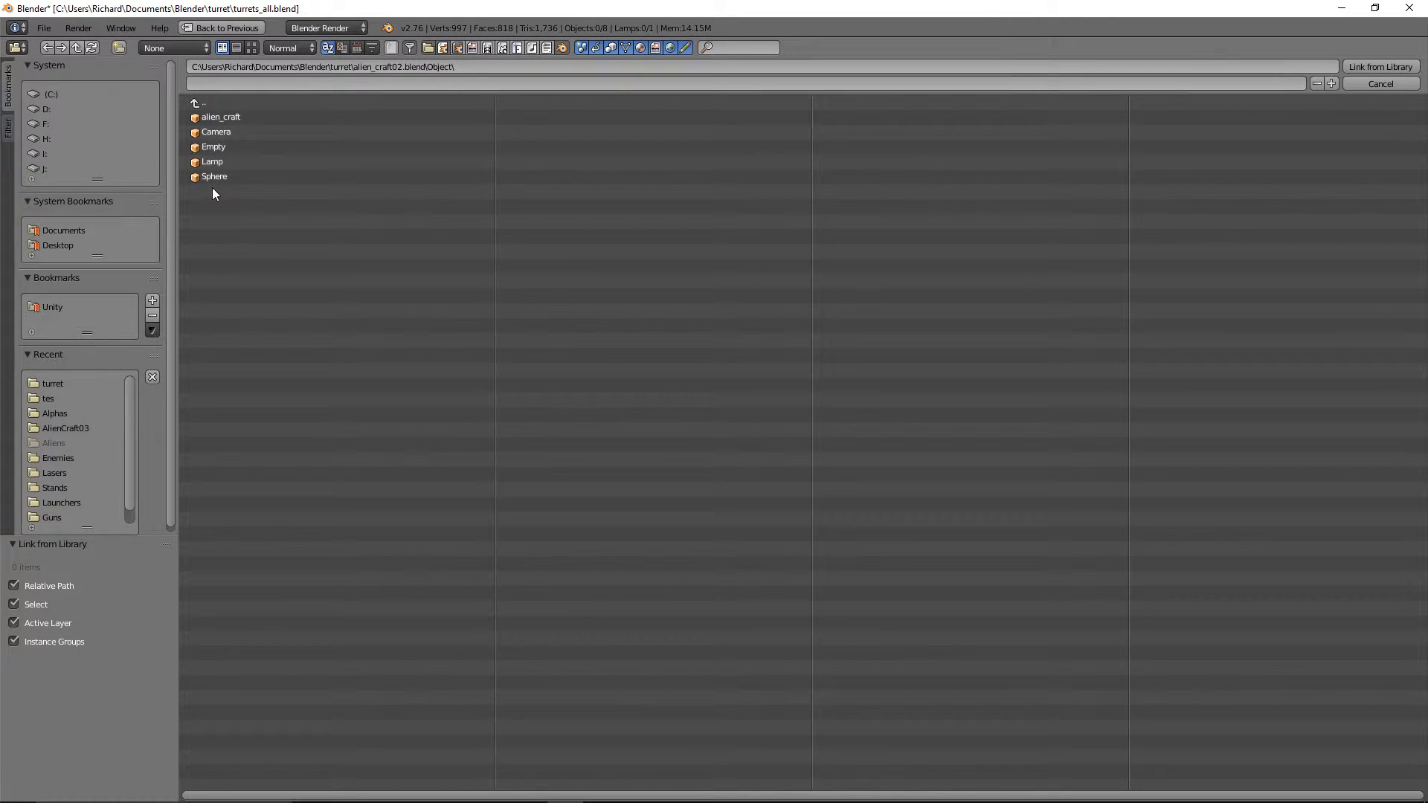
click(218, 117)
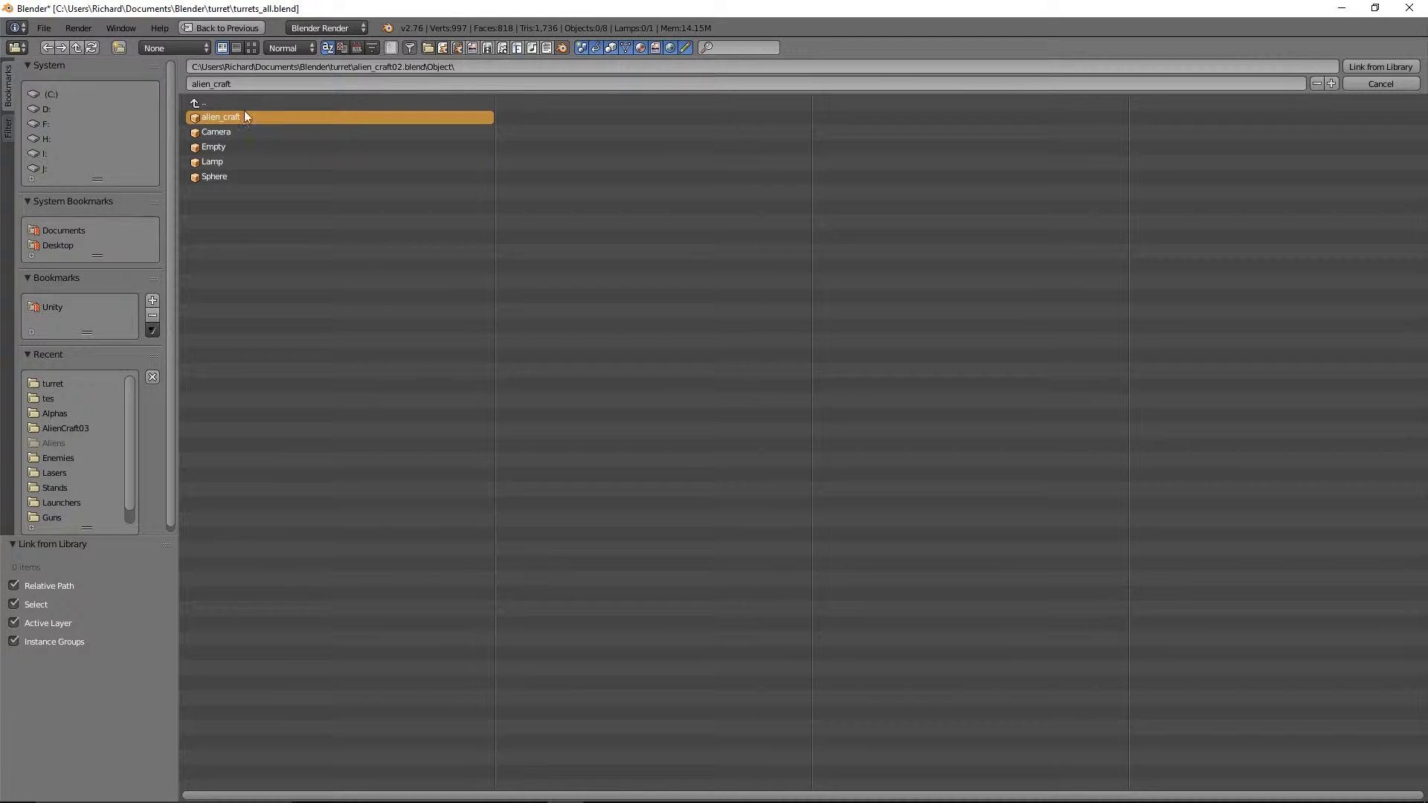
Link alien_craft into the scene and select it with Alt+H
click(1357, 65)
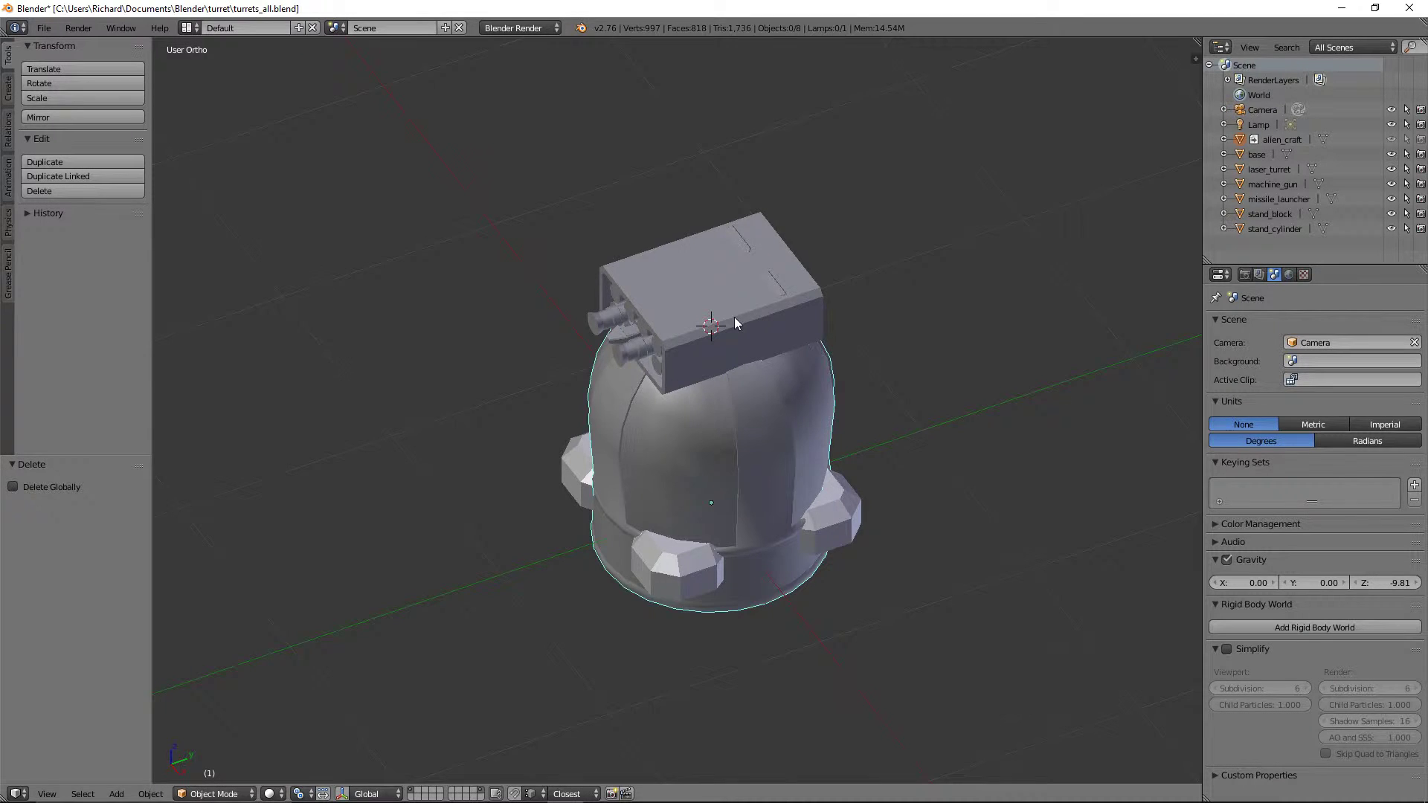
middle_drag(734, 317, 772, 355)
scroll(774, 351, down, 1)
key(KP_7)
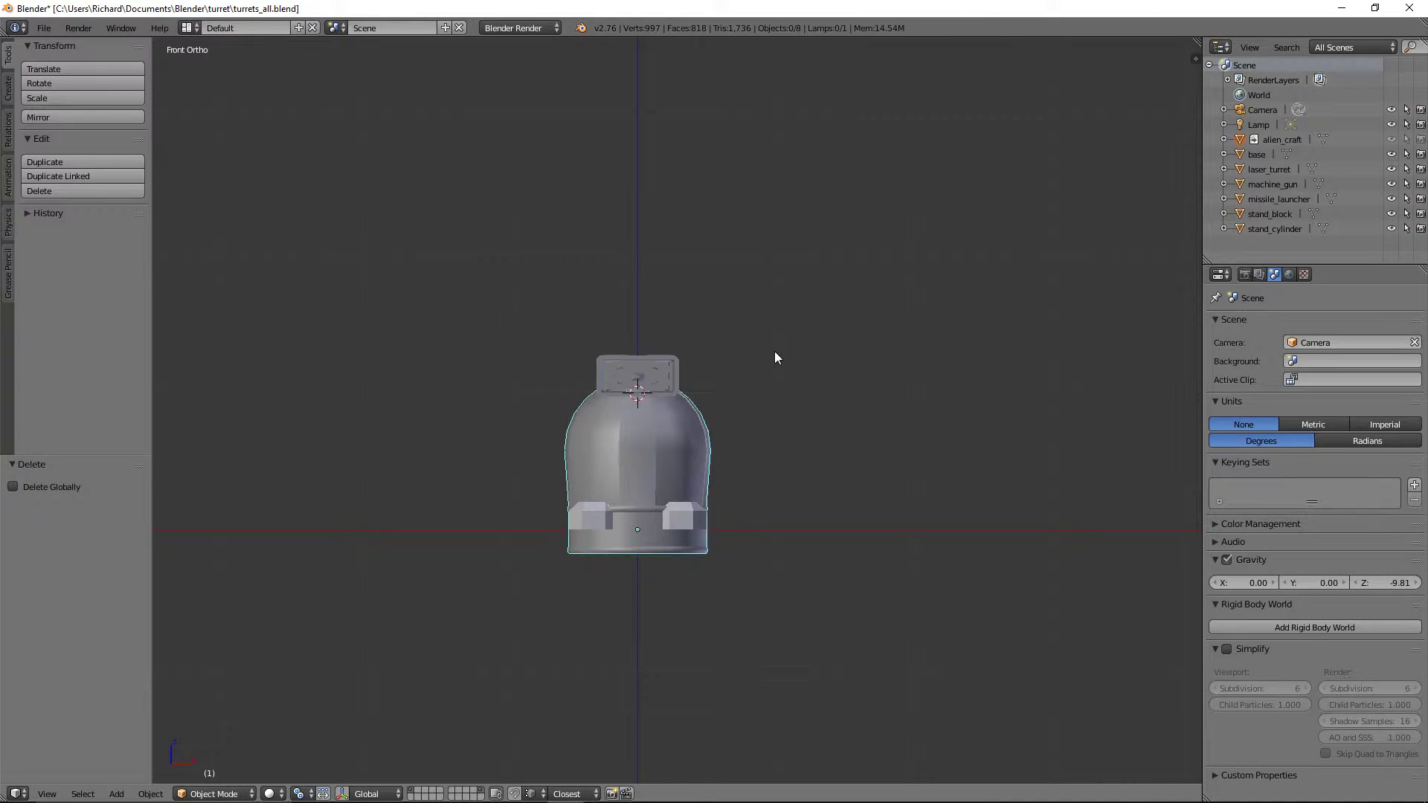
middle_drag(922, 358, 786, 443)
key(alt+h)
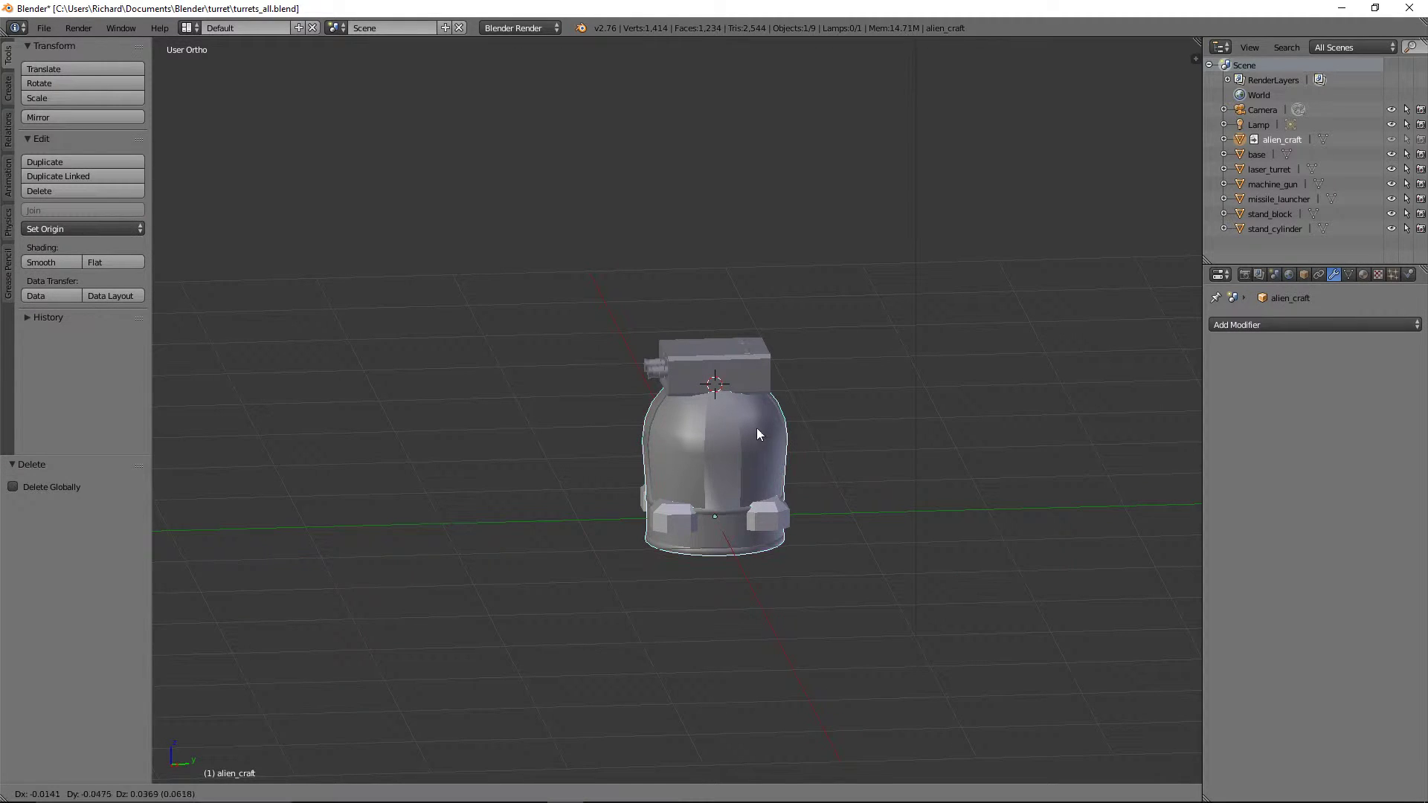
middle_drag(780, 469, 881, 460)
Make the selected alien_craft object local, then test-move it and cancel
key(l)
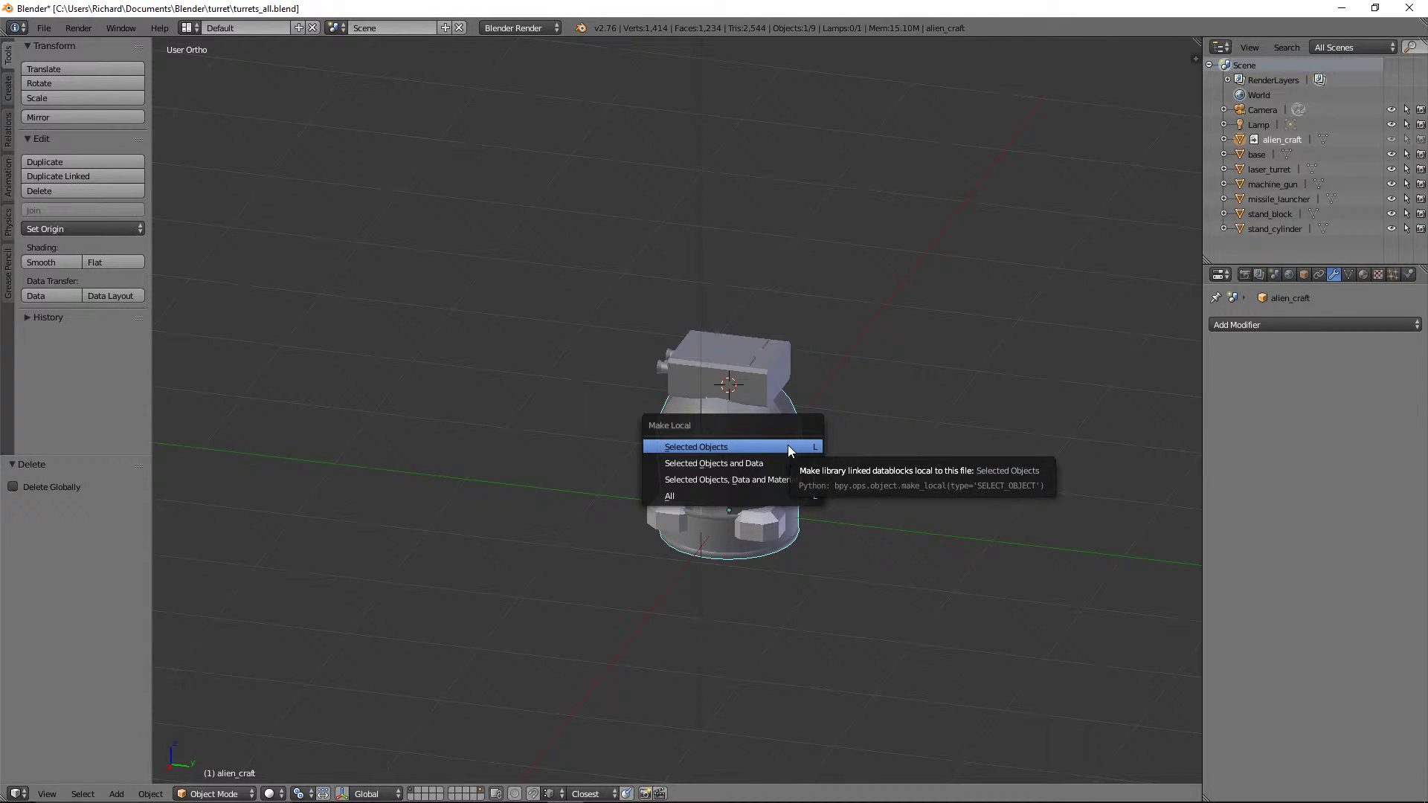
click(787, 446)
key(g)
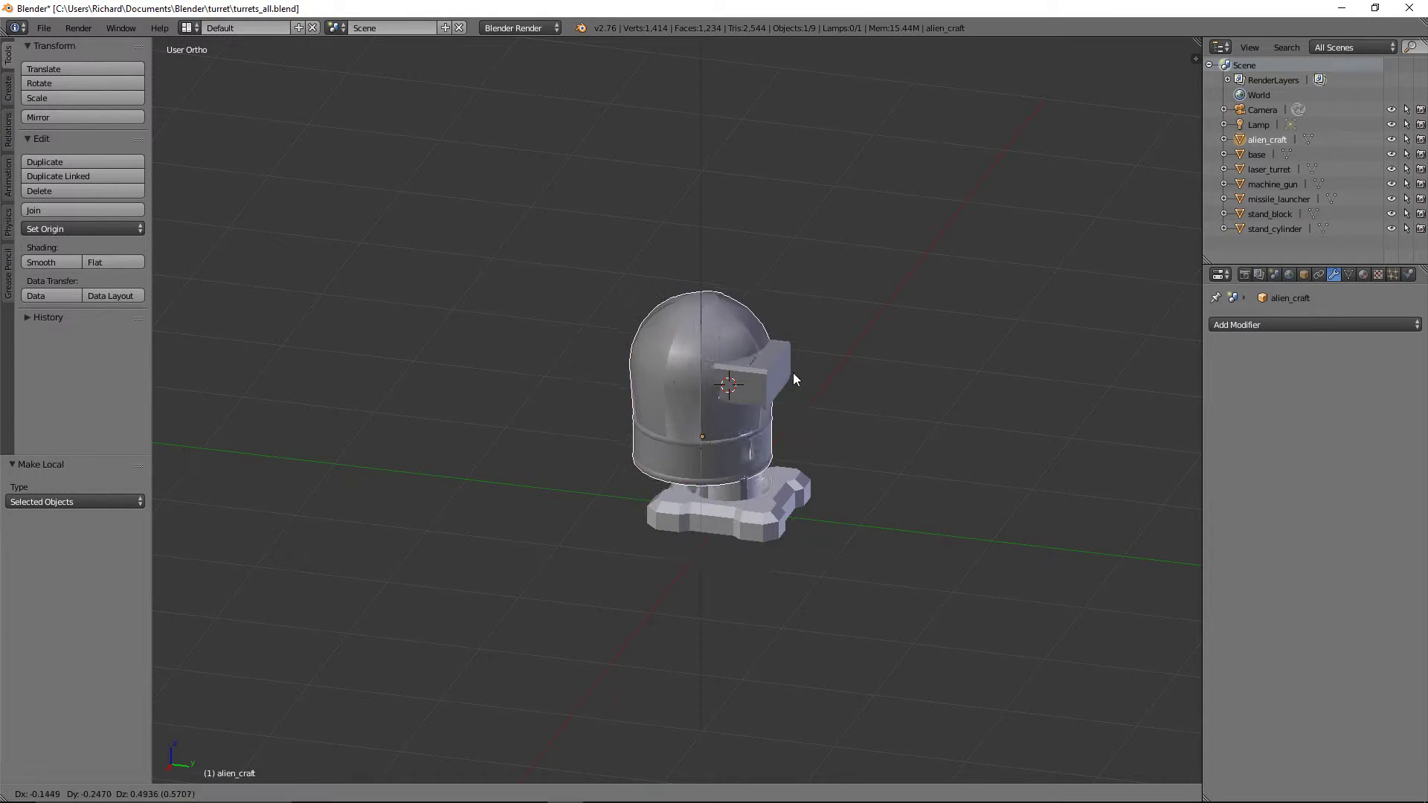
key(Escape)
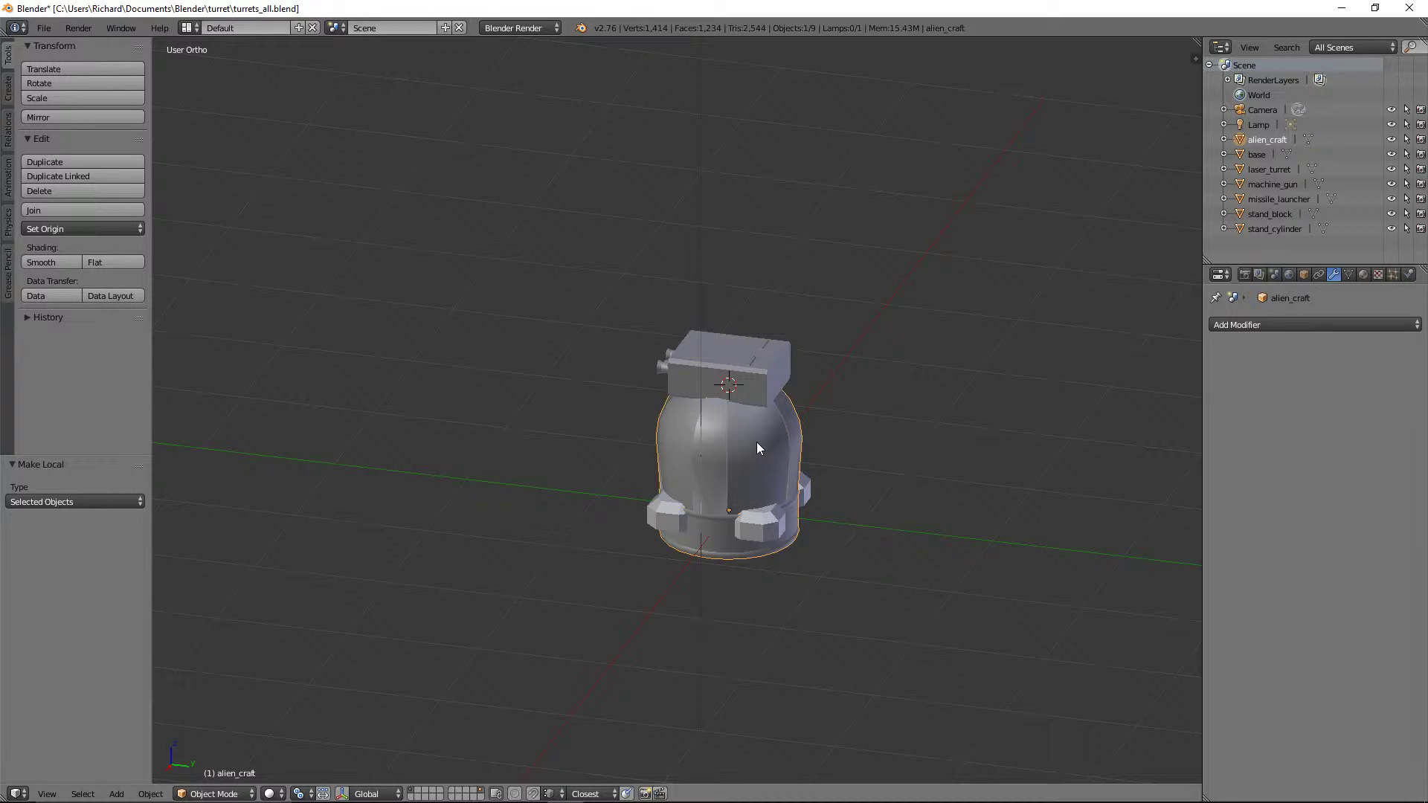
middle_drag(754, 441, 846, 377)
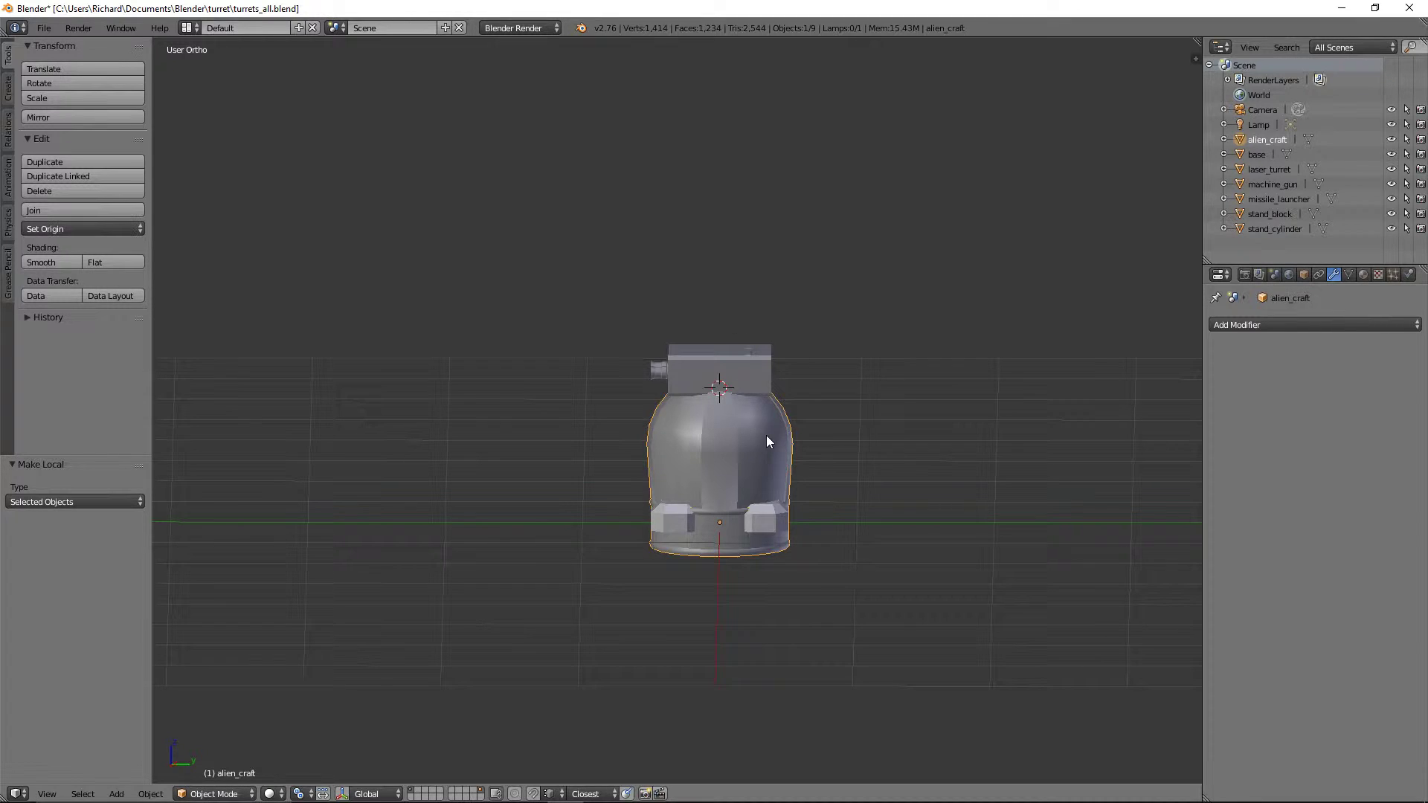
Make all linked data local and enter Edit Mode on alien_craft
key(l)
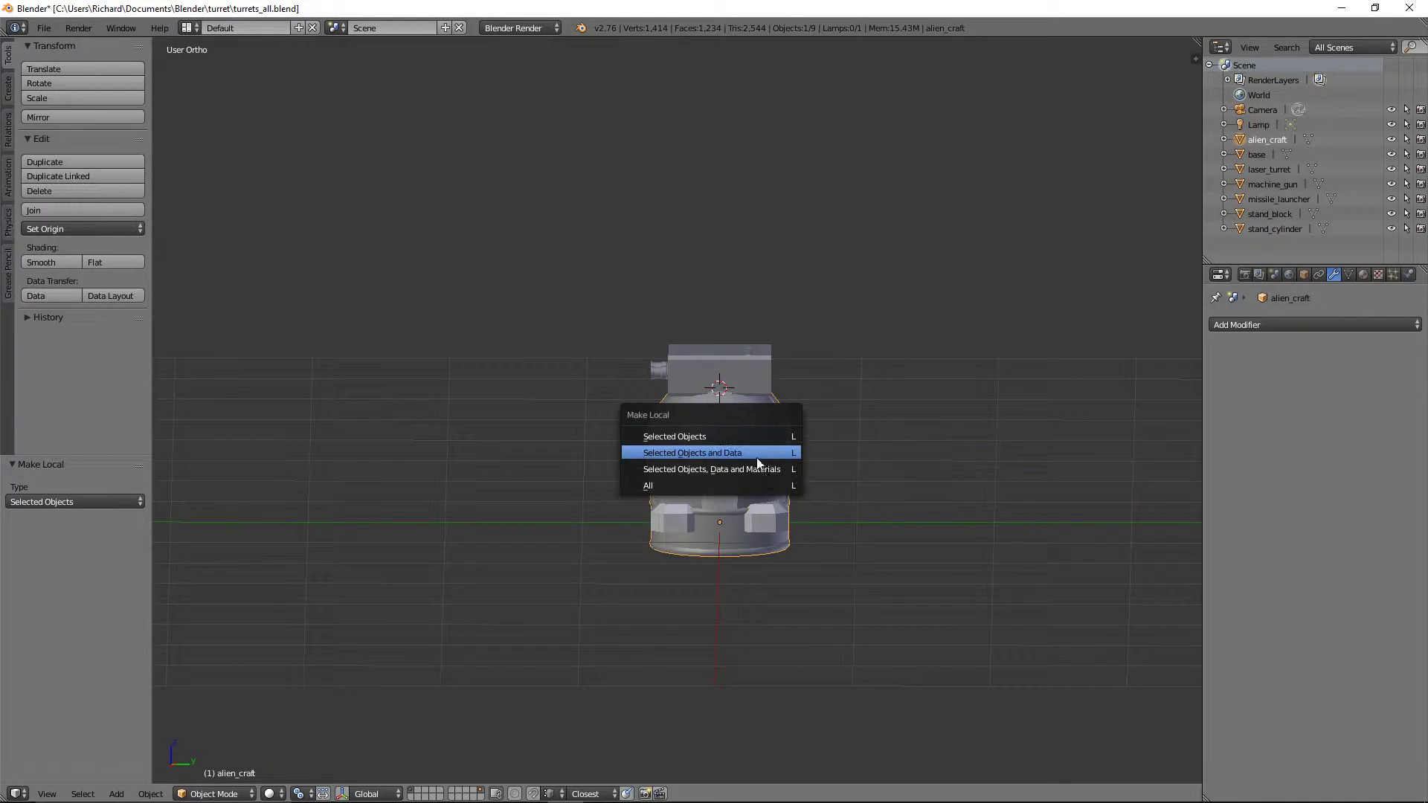
click(735, 484)
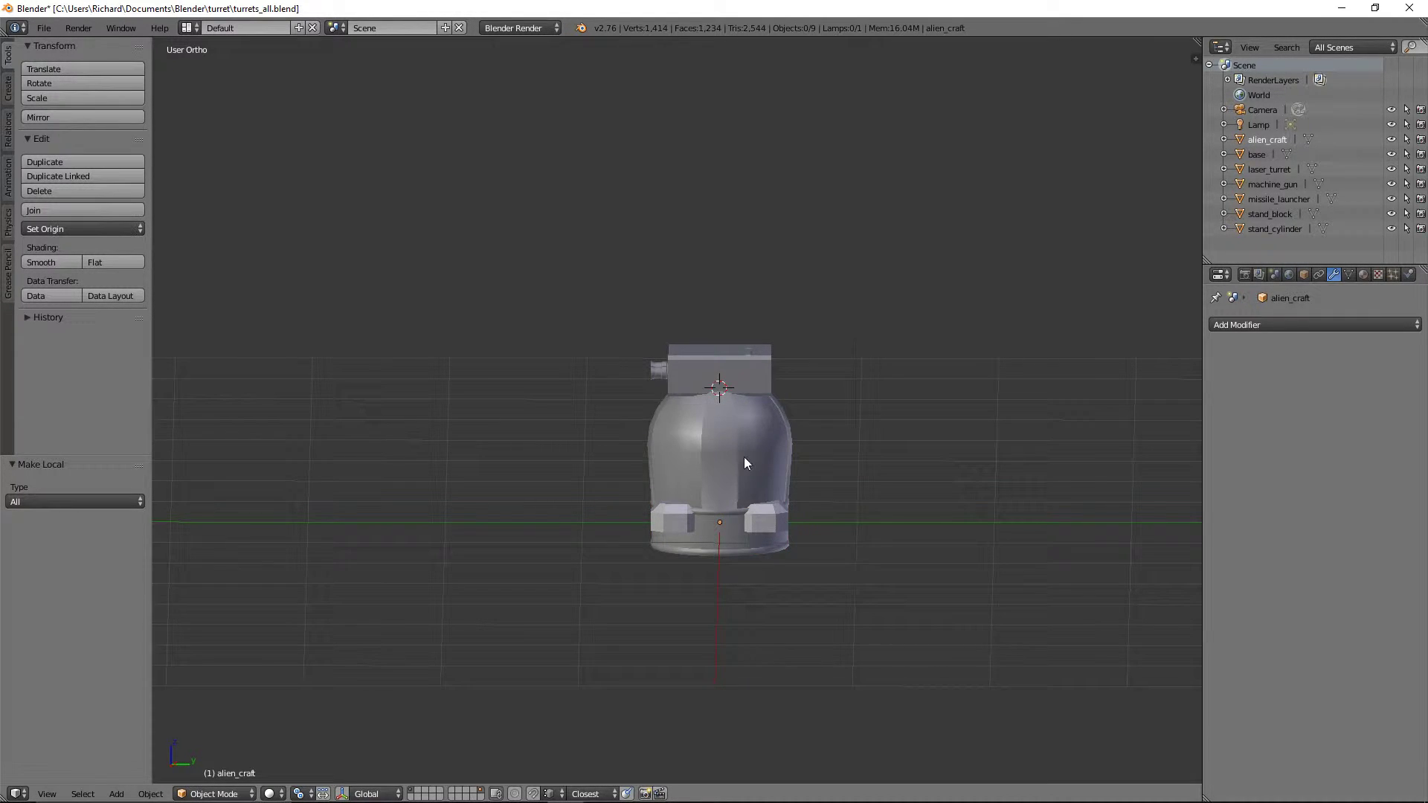
right_click(744, 422)
key(KP_1)
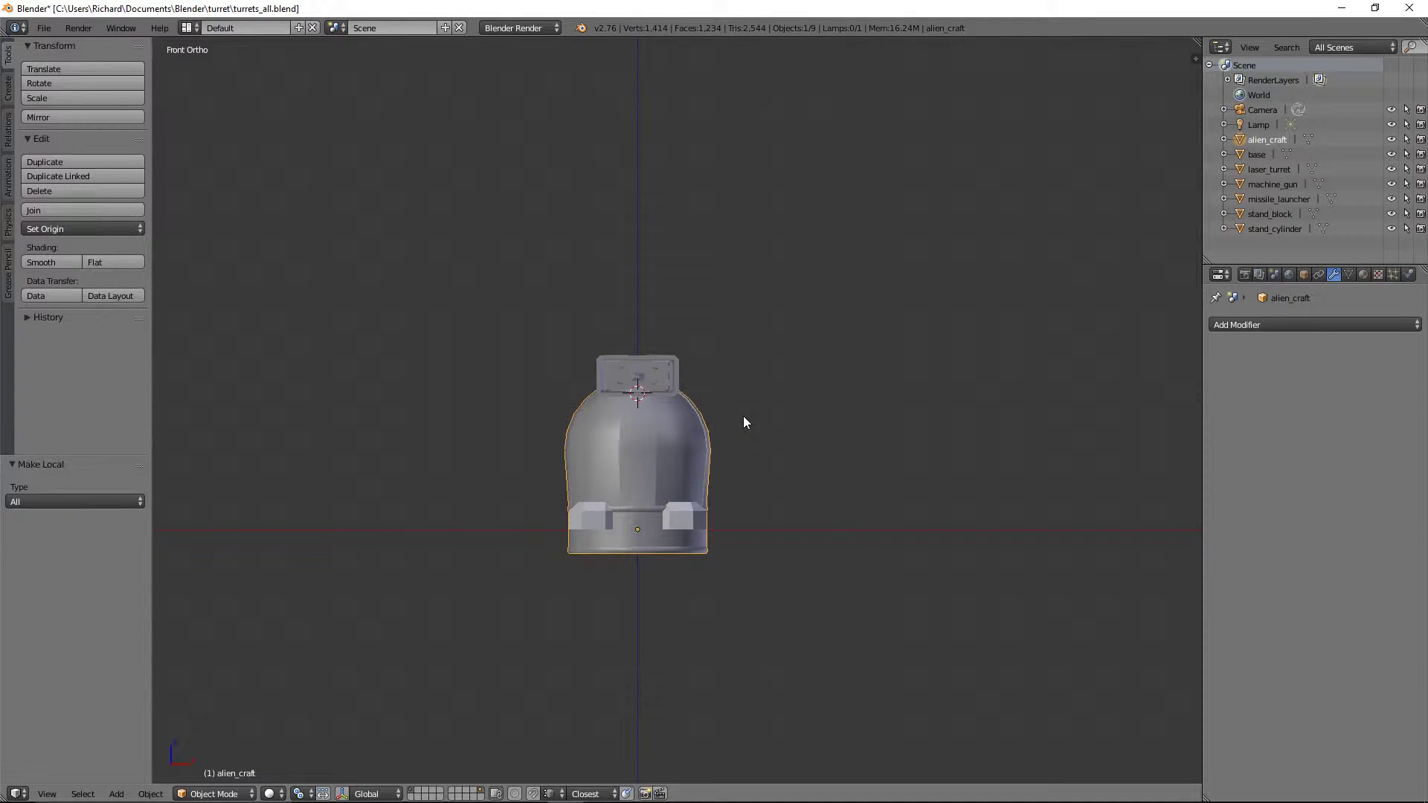
key(KP_3)
key(Tab)
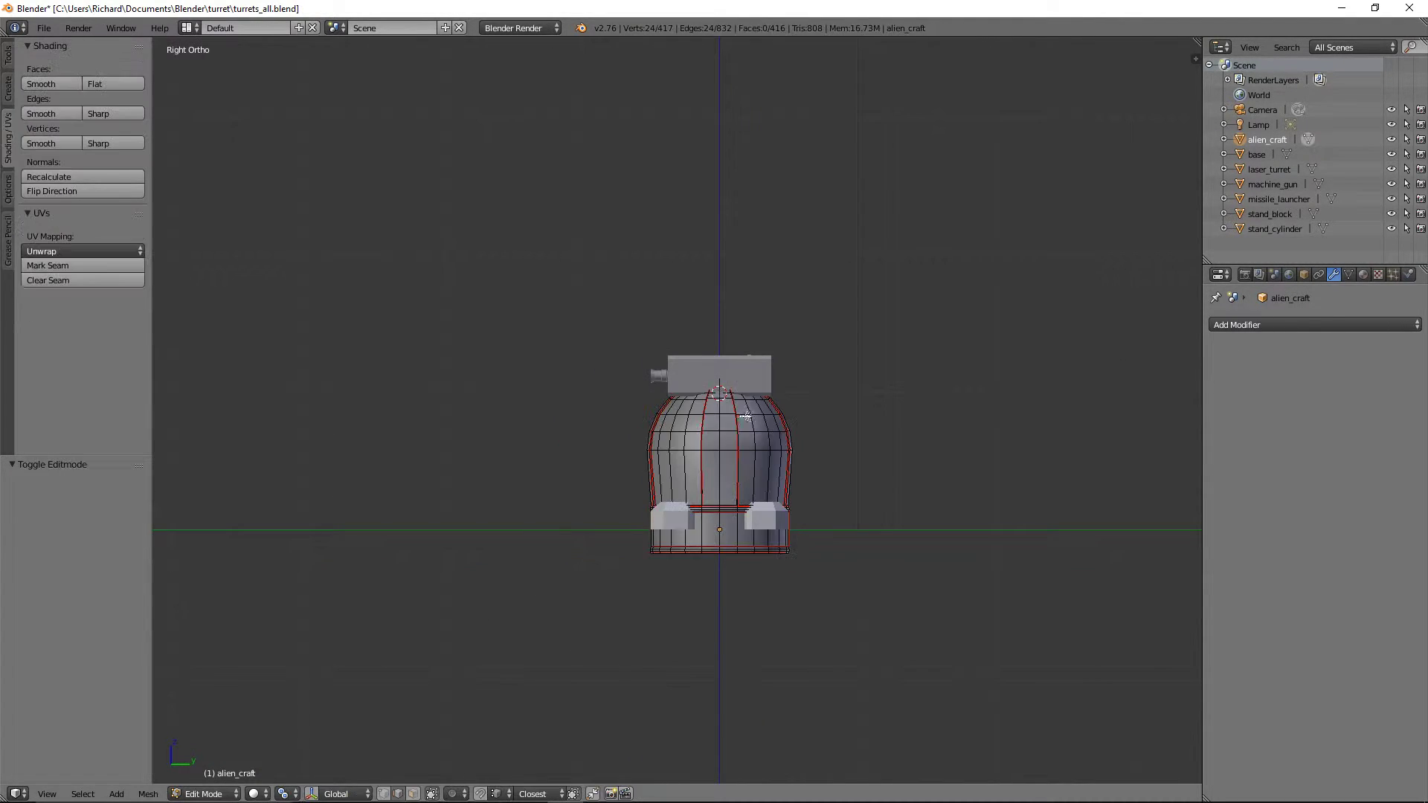
middle_drag(752, 421, 765, 480)
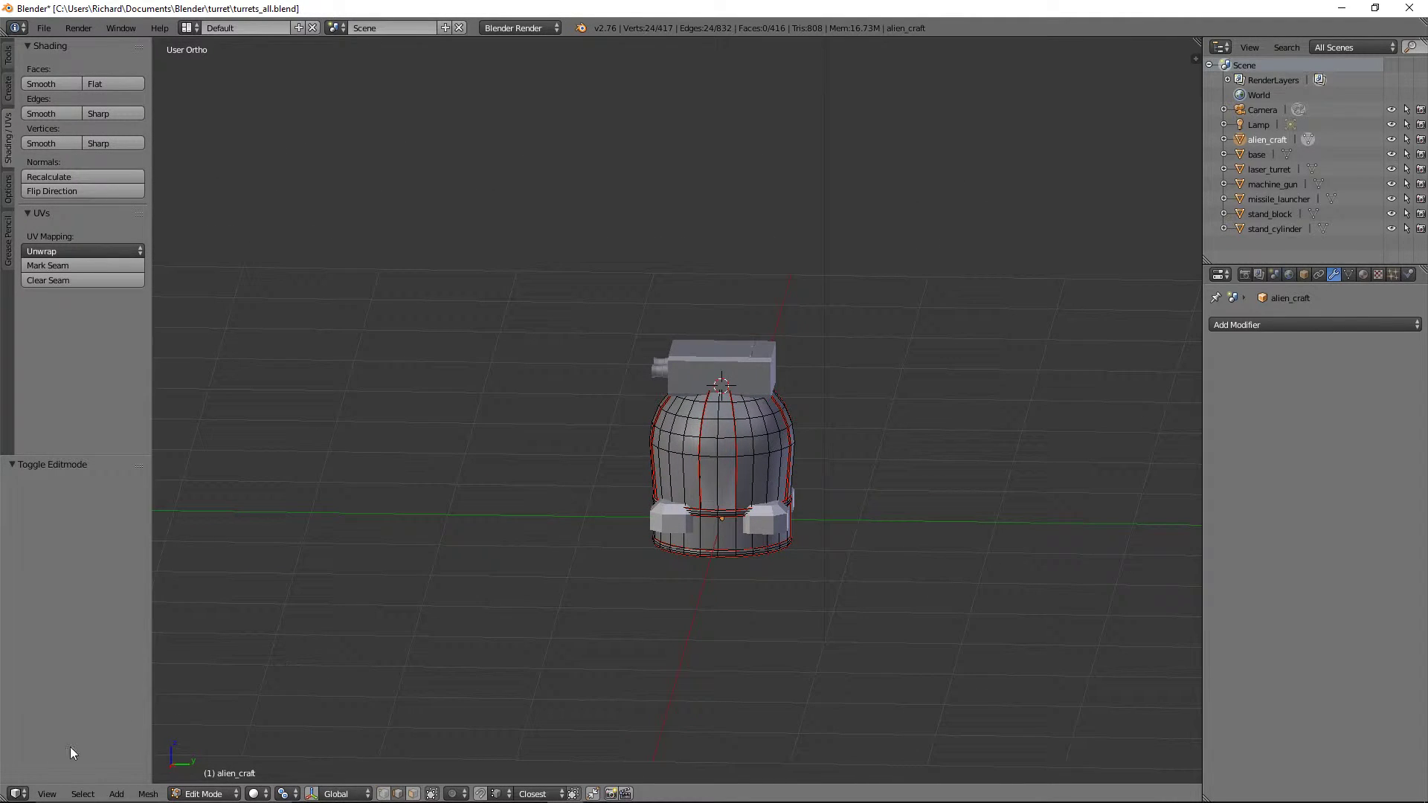
Split off a UV/Image Editor showing the whole mesh's UVs, then return to Object Mode
drag(7, 799, 420, 483)
key(a)
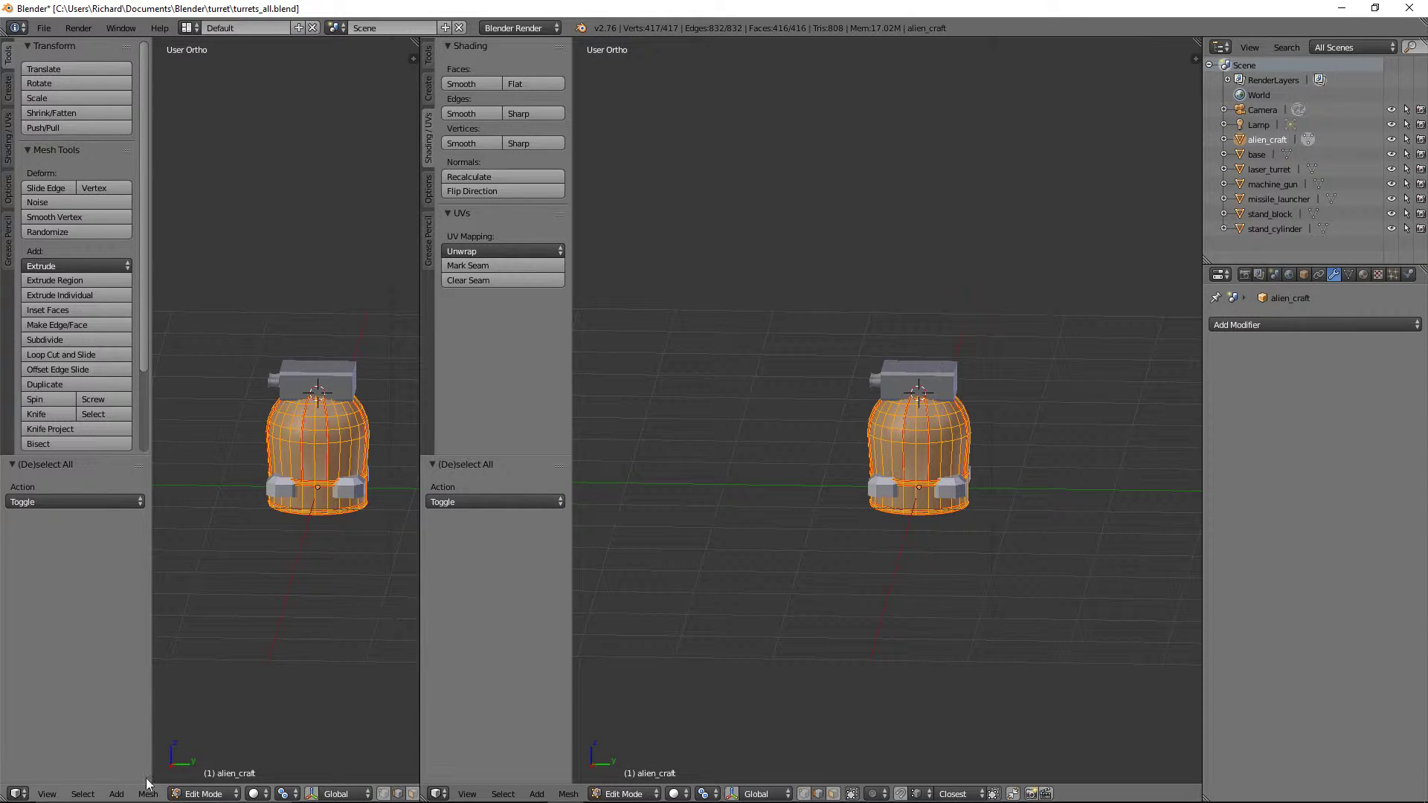
click(16, 794)
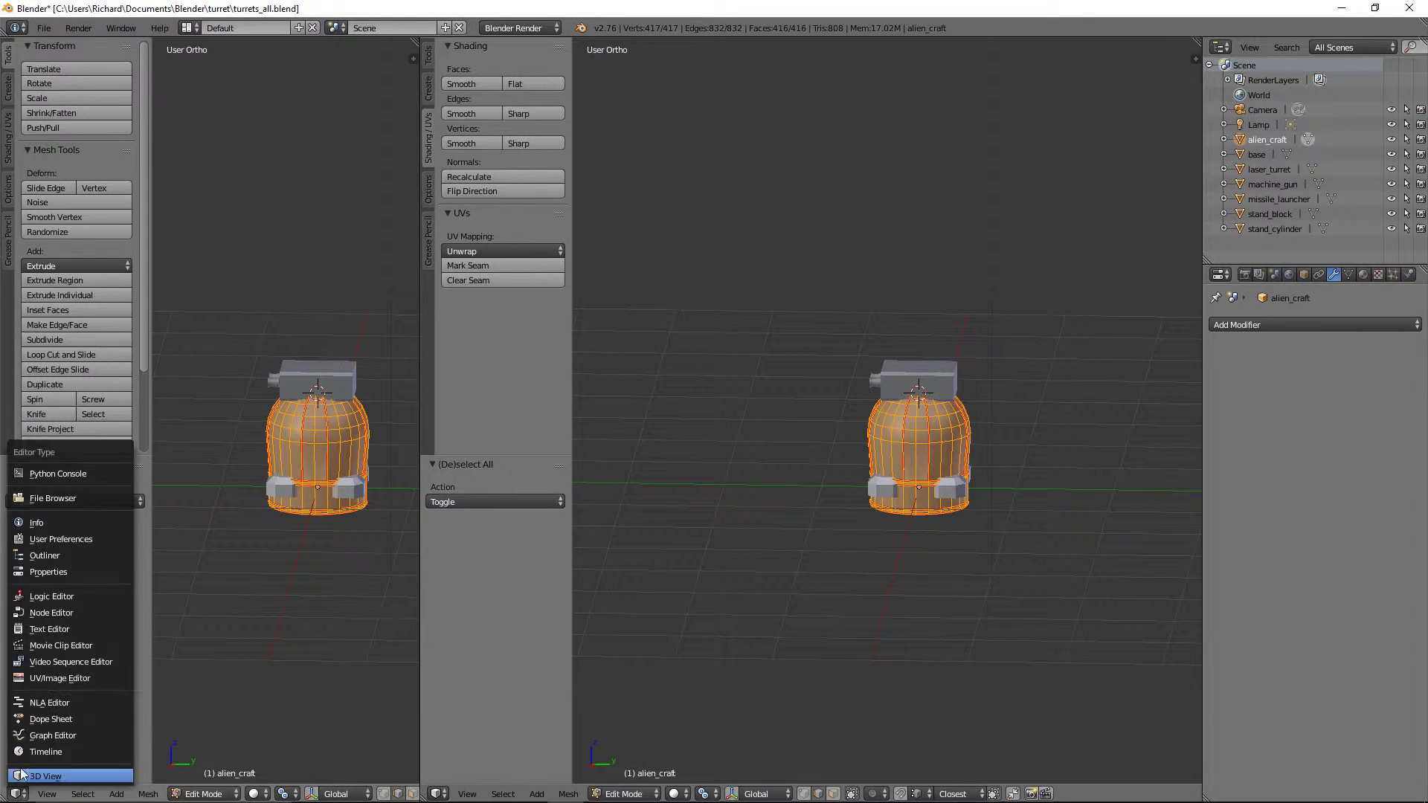
click(29, 676)
scroll(223, 485, down, 9)
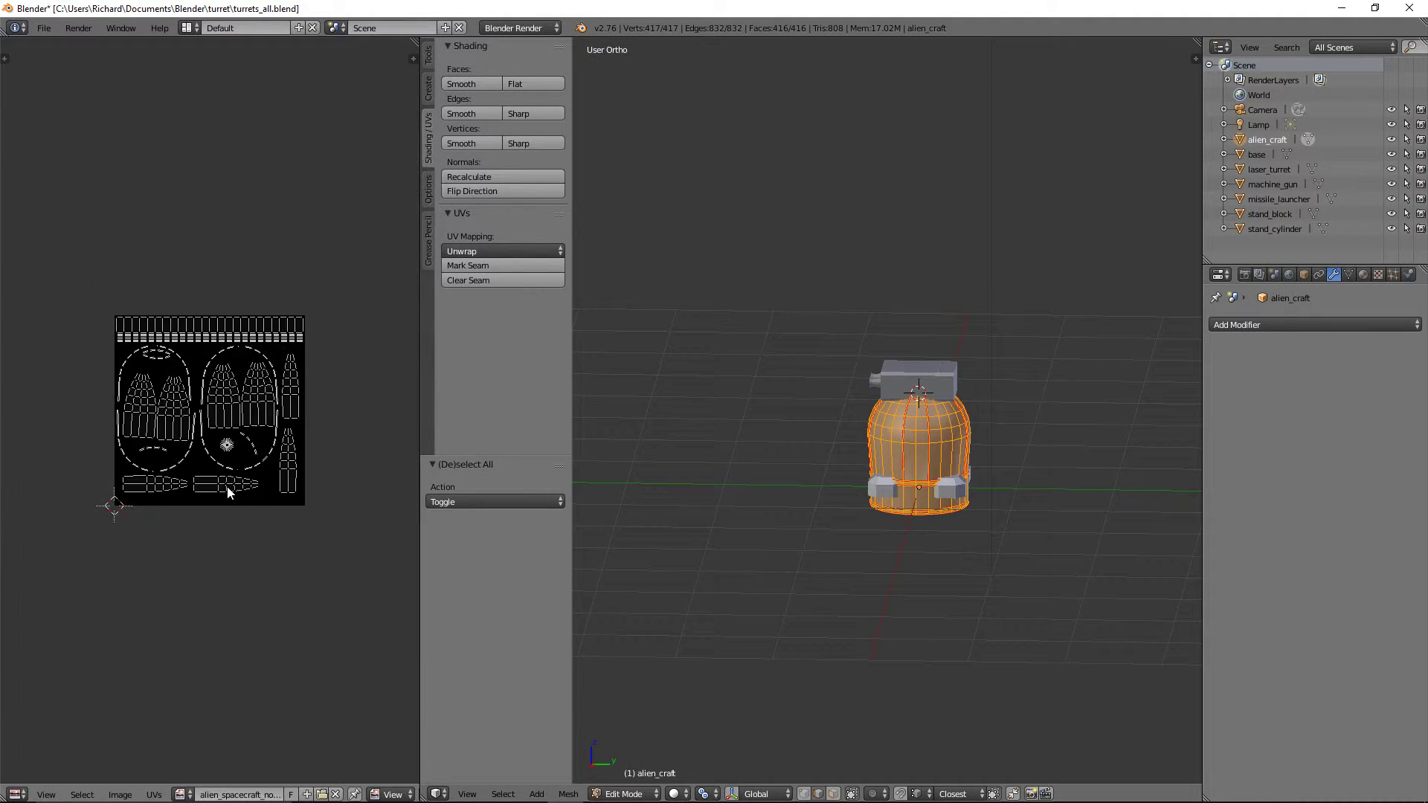
key(Home)
scroll(229, 487, up, 1)
scroll(228, 487, down, 2)
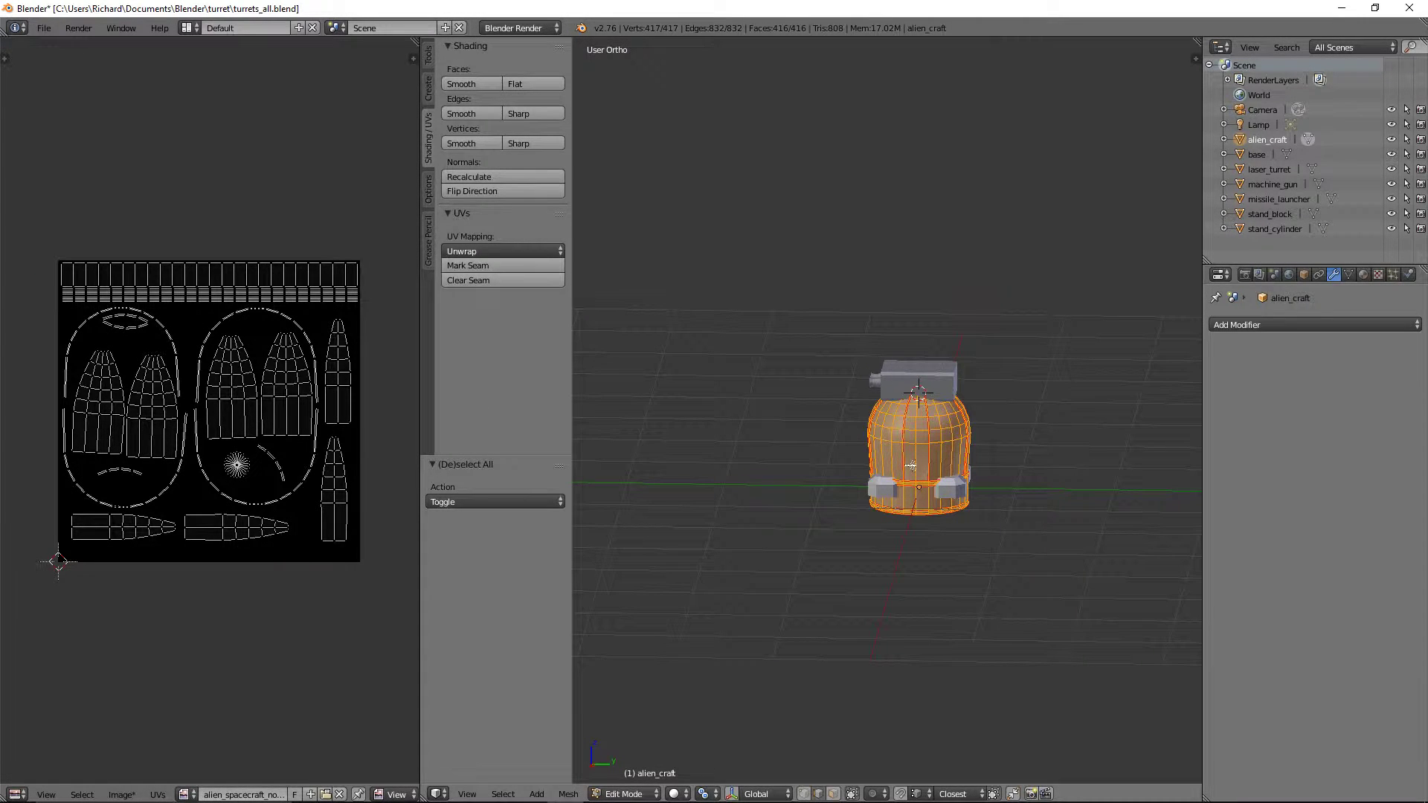
key(Tab)
In front and right ortho views, move the dome -1.303 along Y beside the turret
key(KP_1)
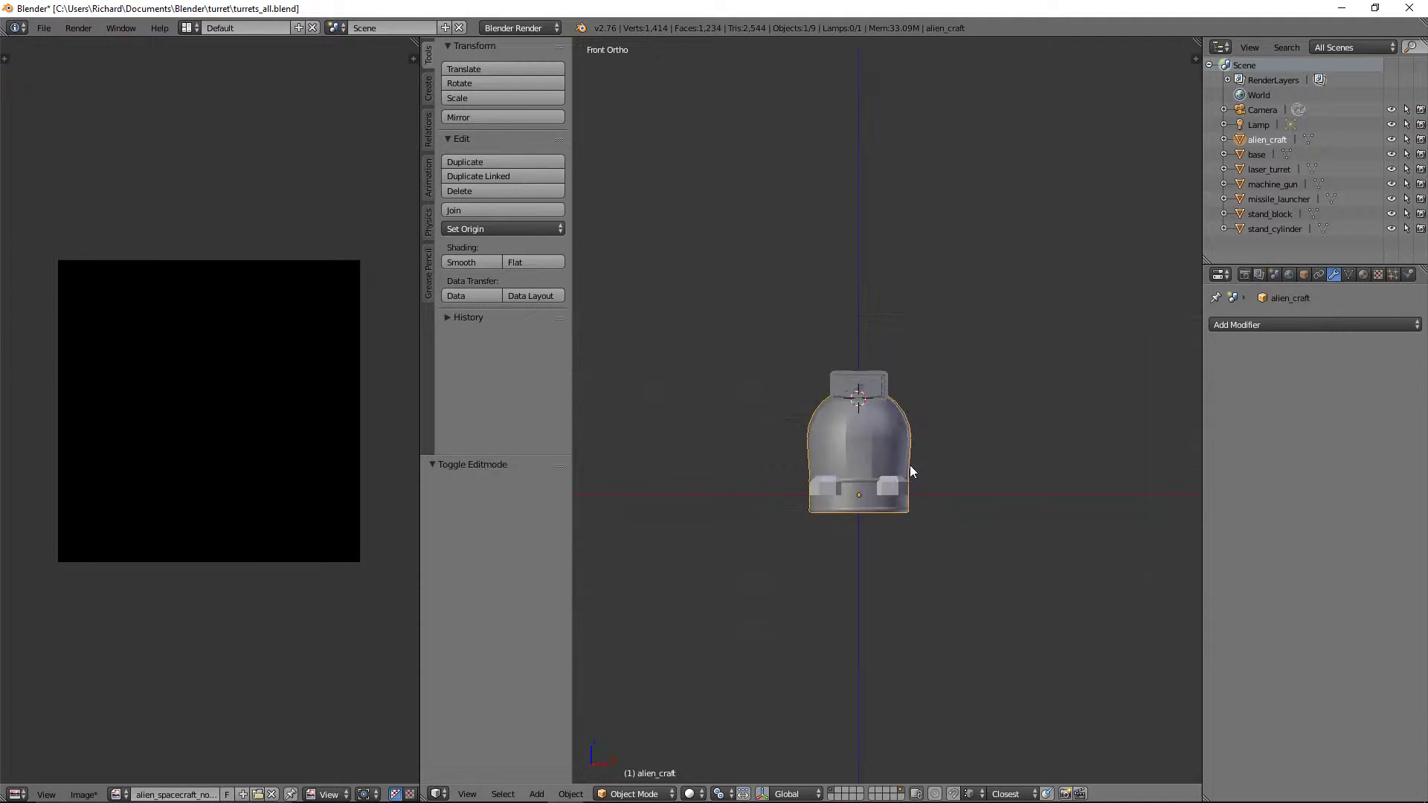
key(KP_3)
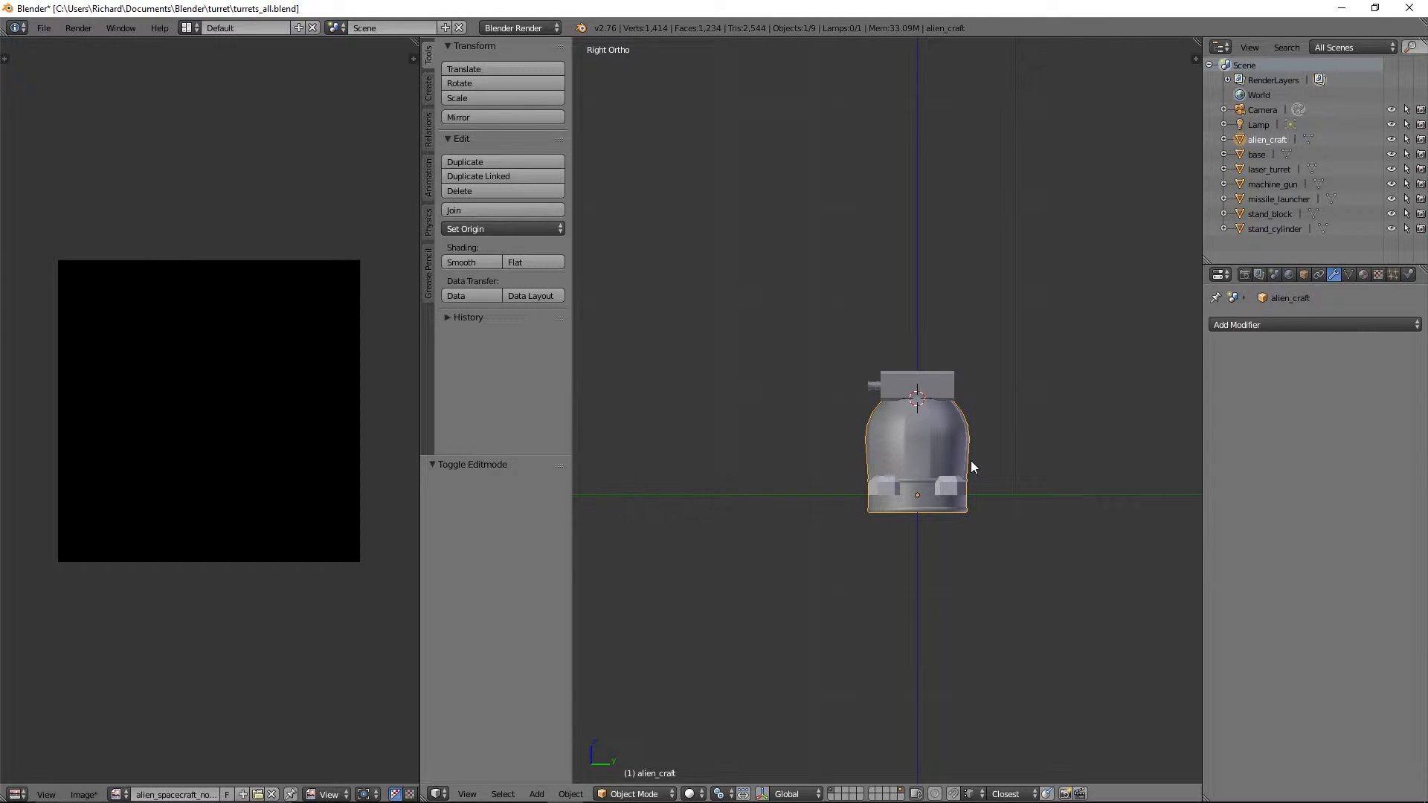
key(g)
key(y)
click(843, 453)
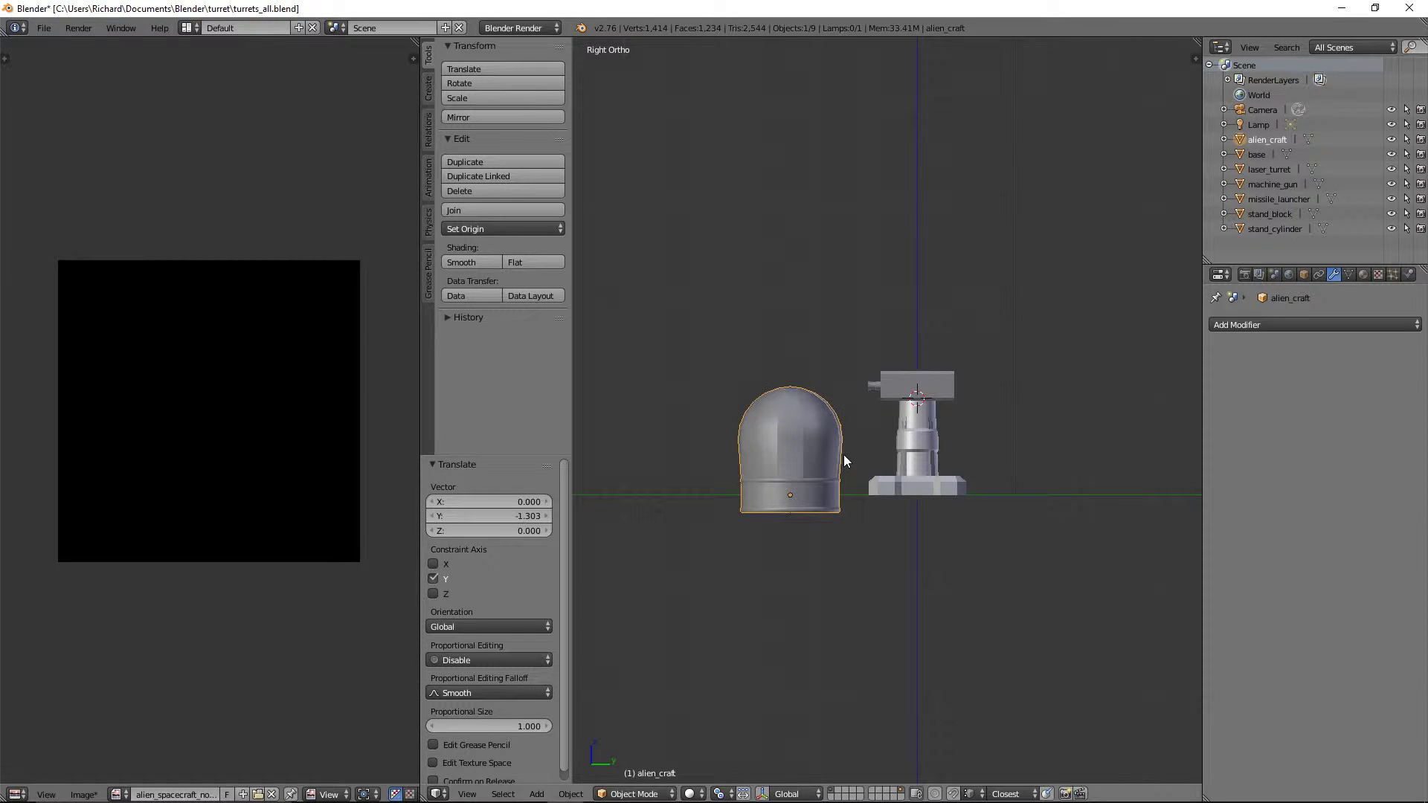
Raise the dome 0.290 along Z and orbit to check its position
key(g)
key(z)
click(855, 421)
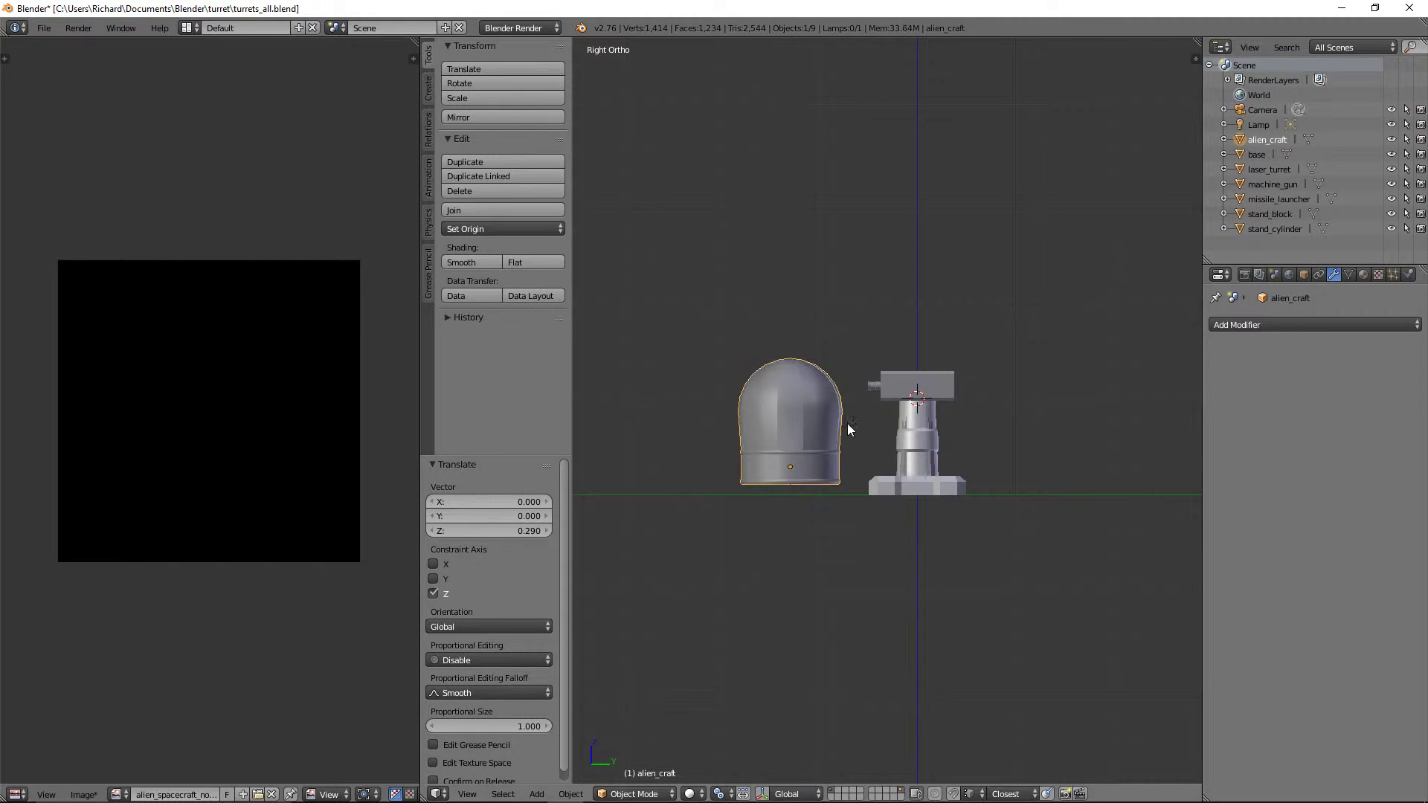
middle_drag(856, 421, 899, 390)
key(Tab)
key(Tab)
scroll(889, 393, up, 3)
scroll(934, 360, down, 3)
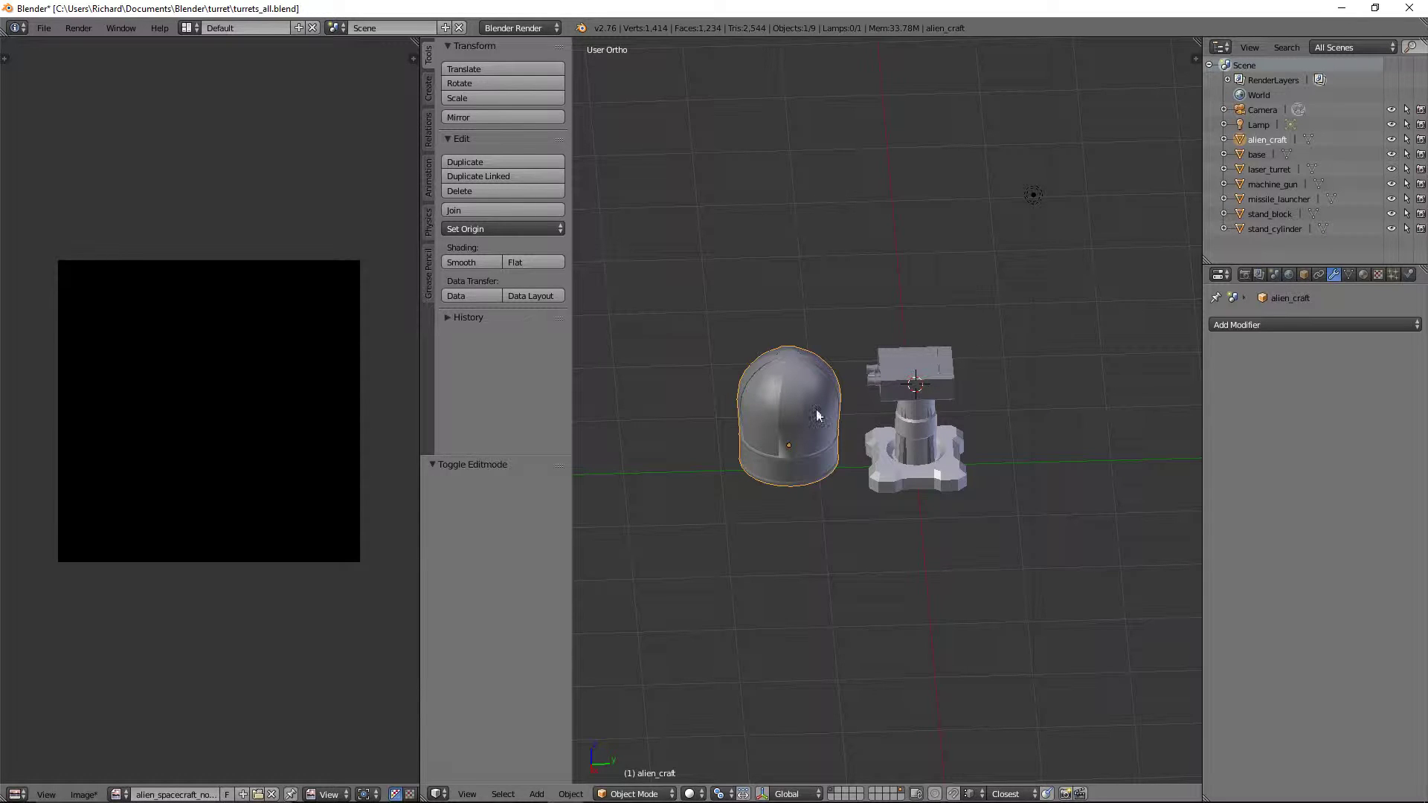
mouse_move(902, 364)
middle_down()
mouse_move(908, 344)
mouse_move(907, 392)
middle_up()
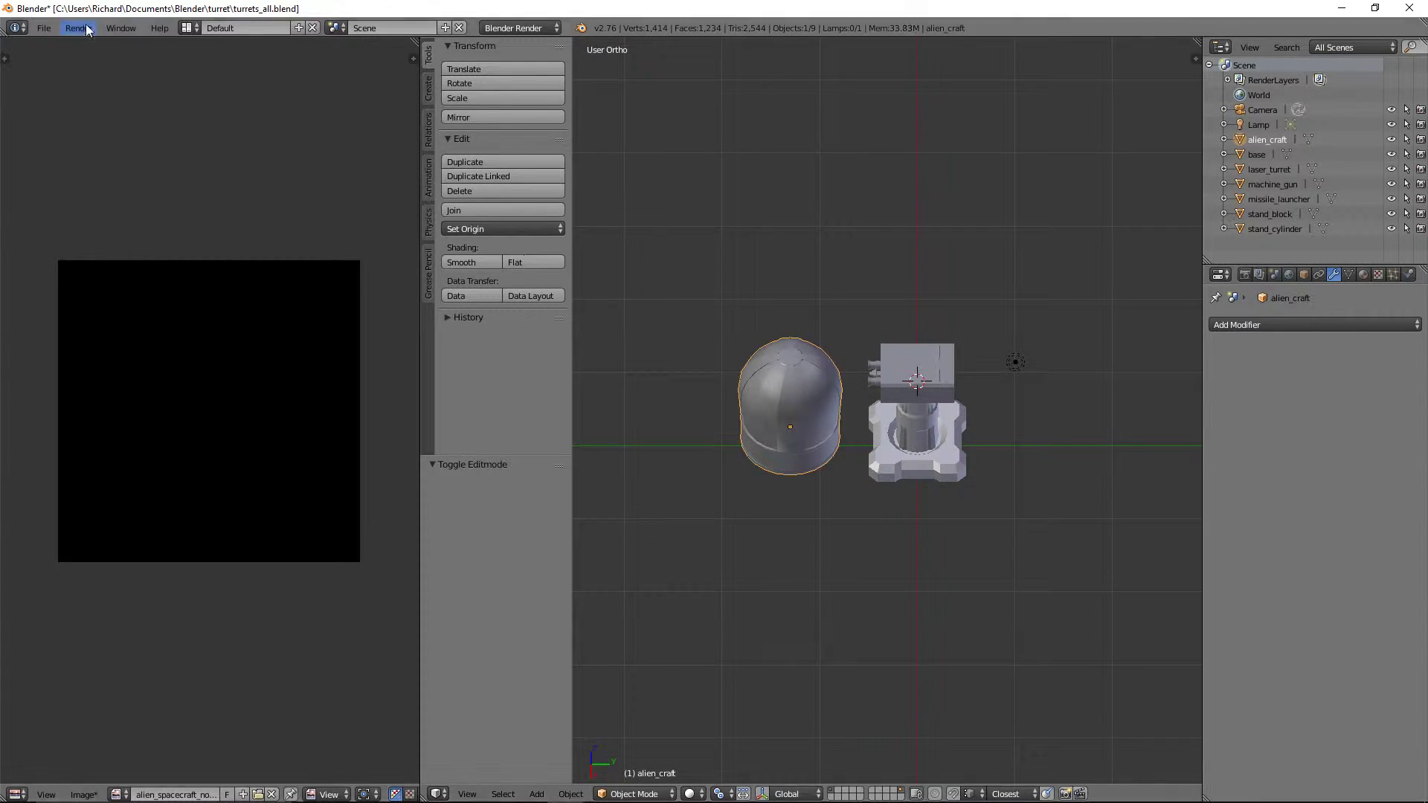
Link alien_disc from the Object folder of turret/alien_craft04.blend
click(44, 27)
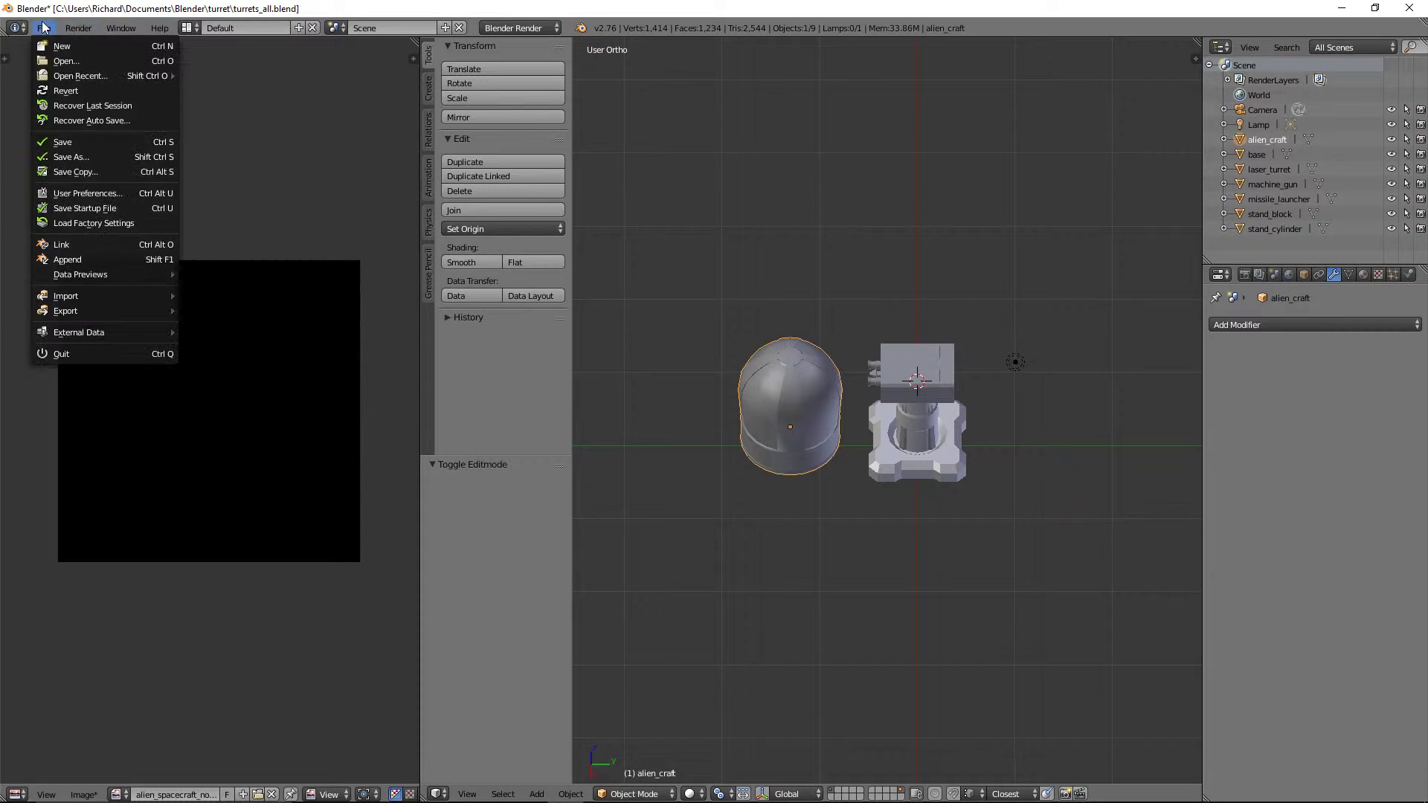
click(70, 245)
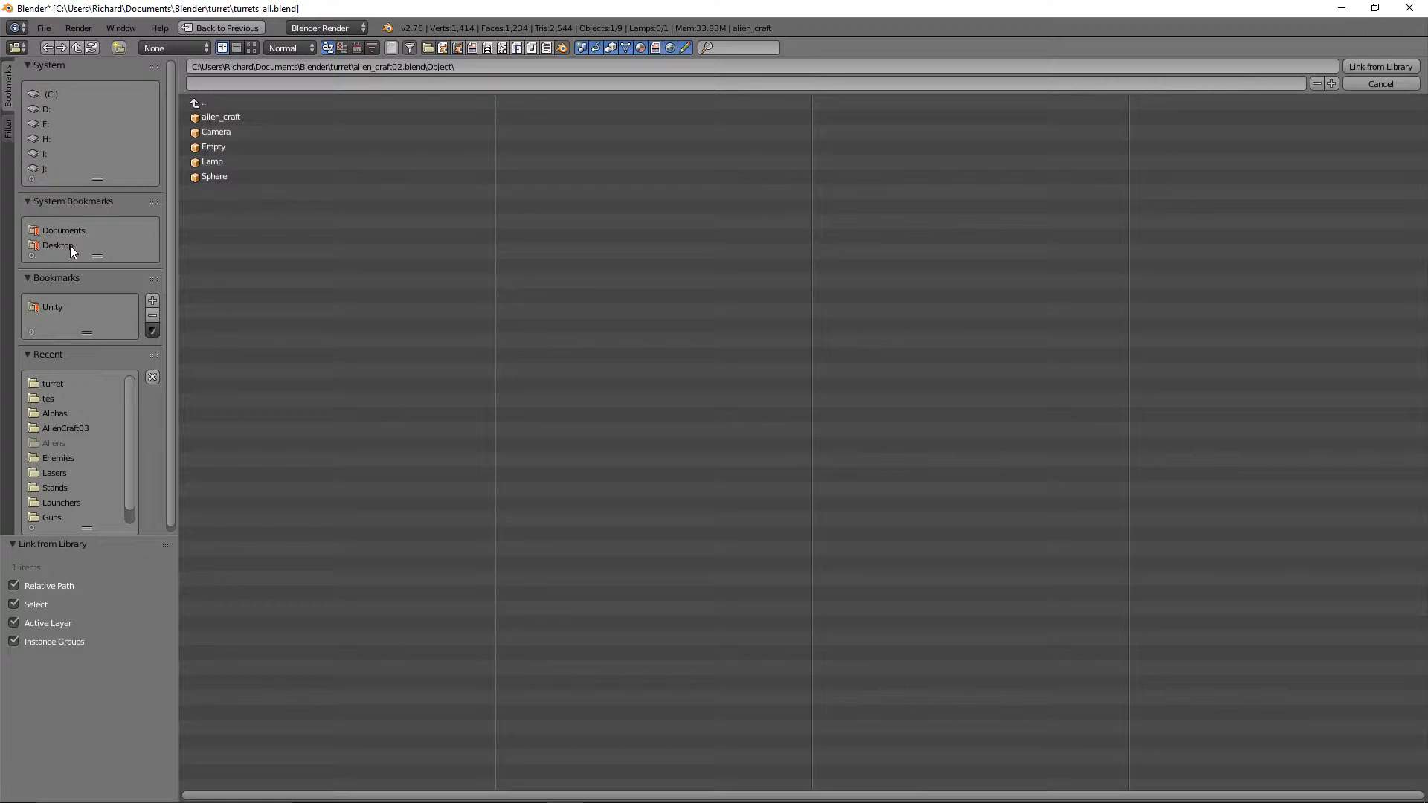
click(207, 100)
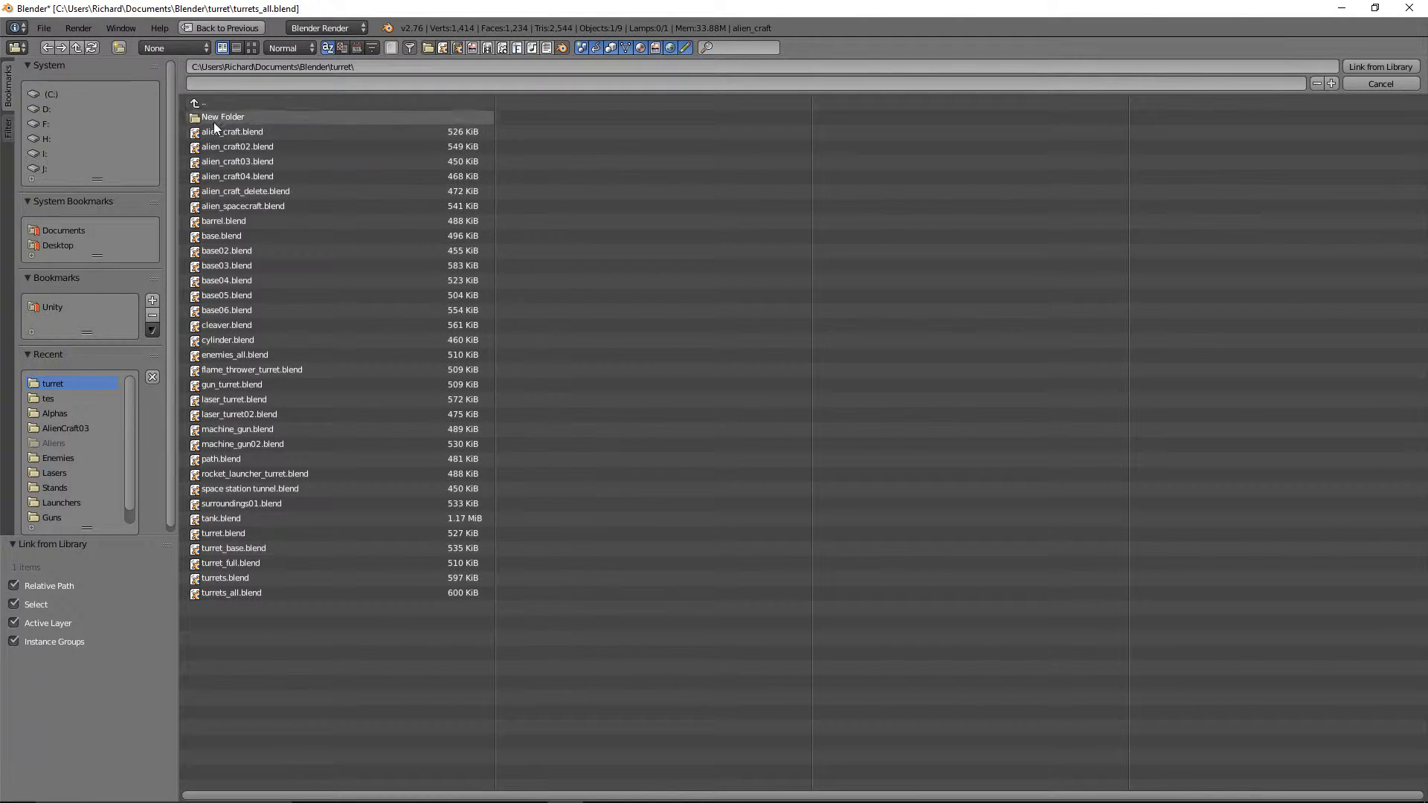
click(235, 176)
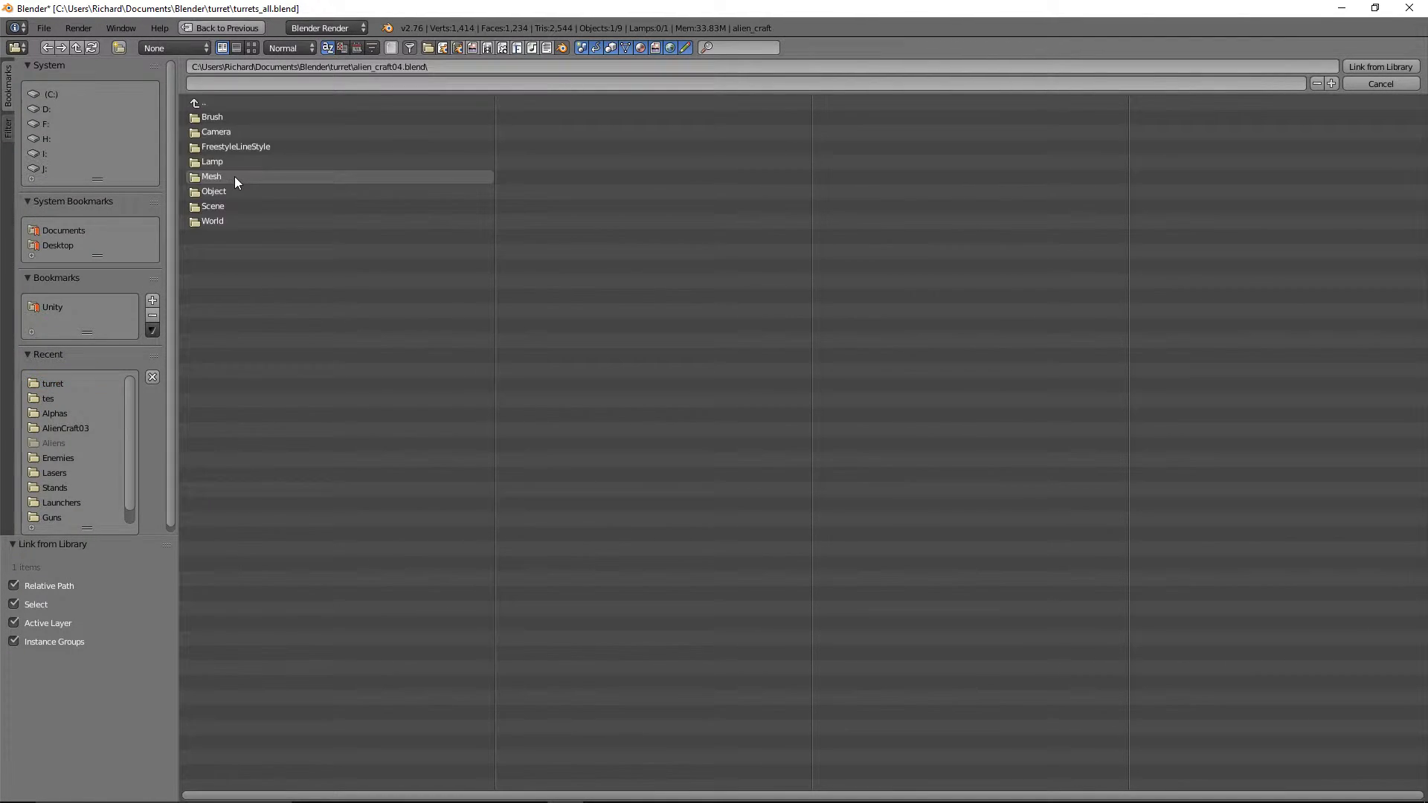
click(214, 193)
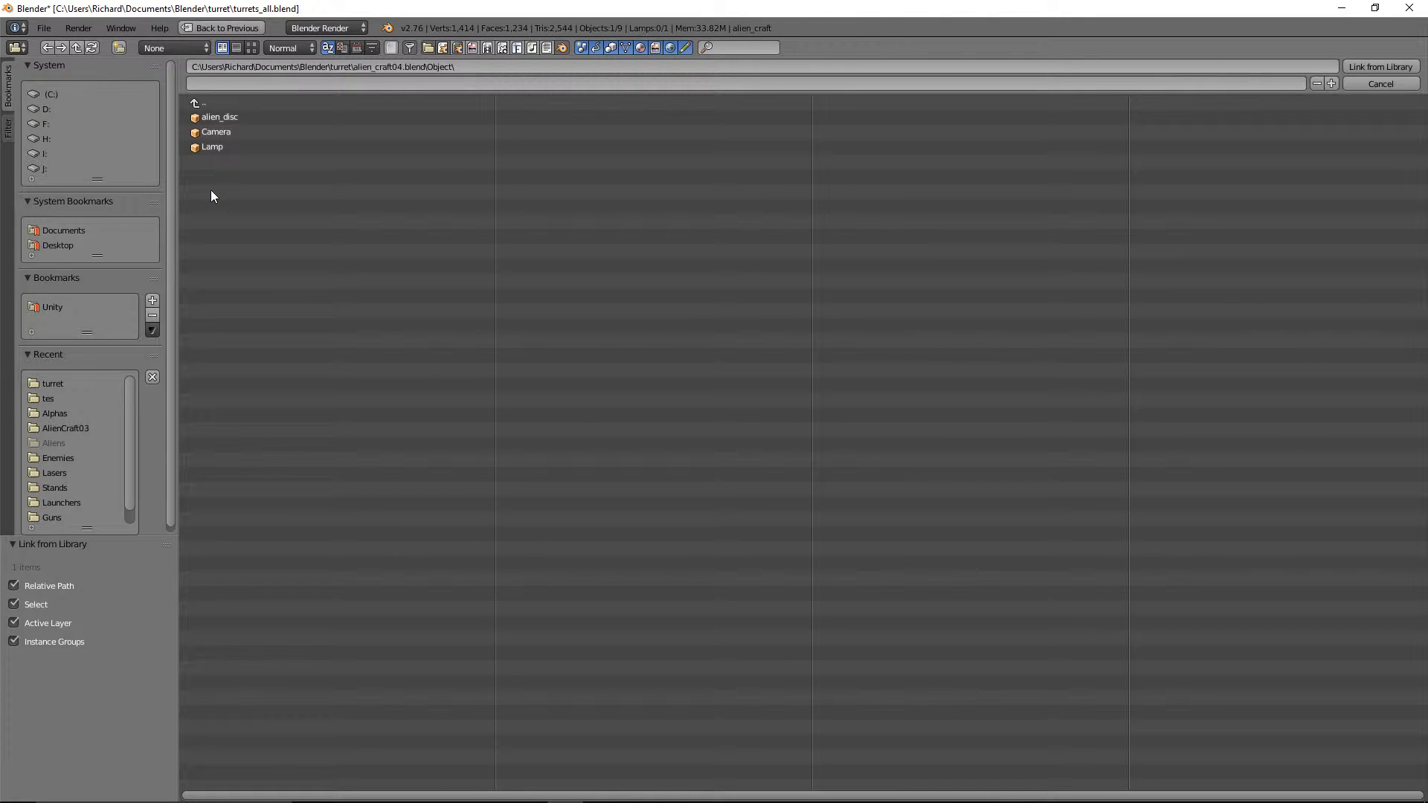
click(212, 118)
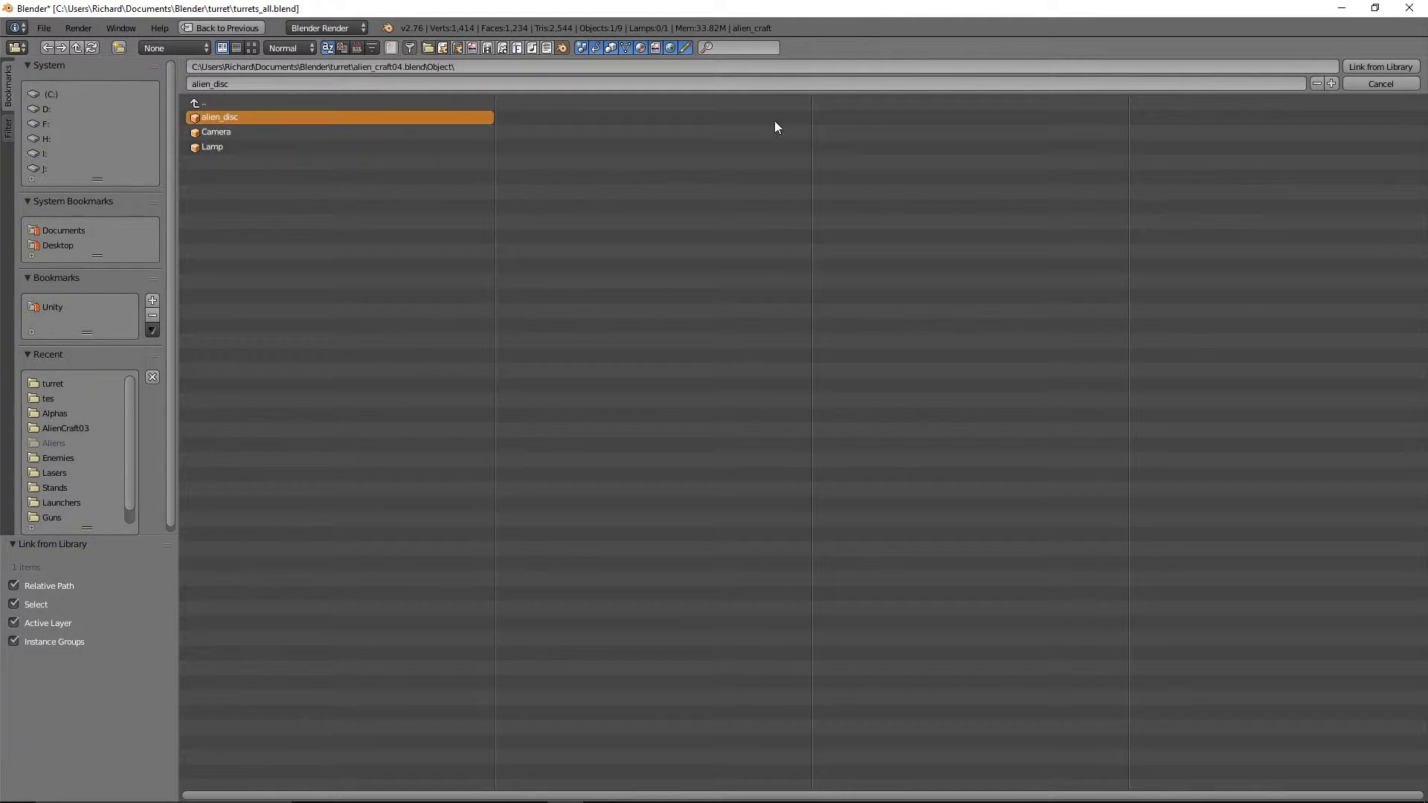
click(1386, 67)
middle_drag(953, 325, 917, 403)
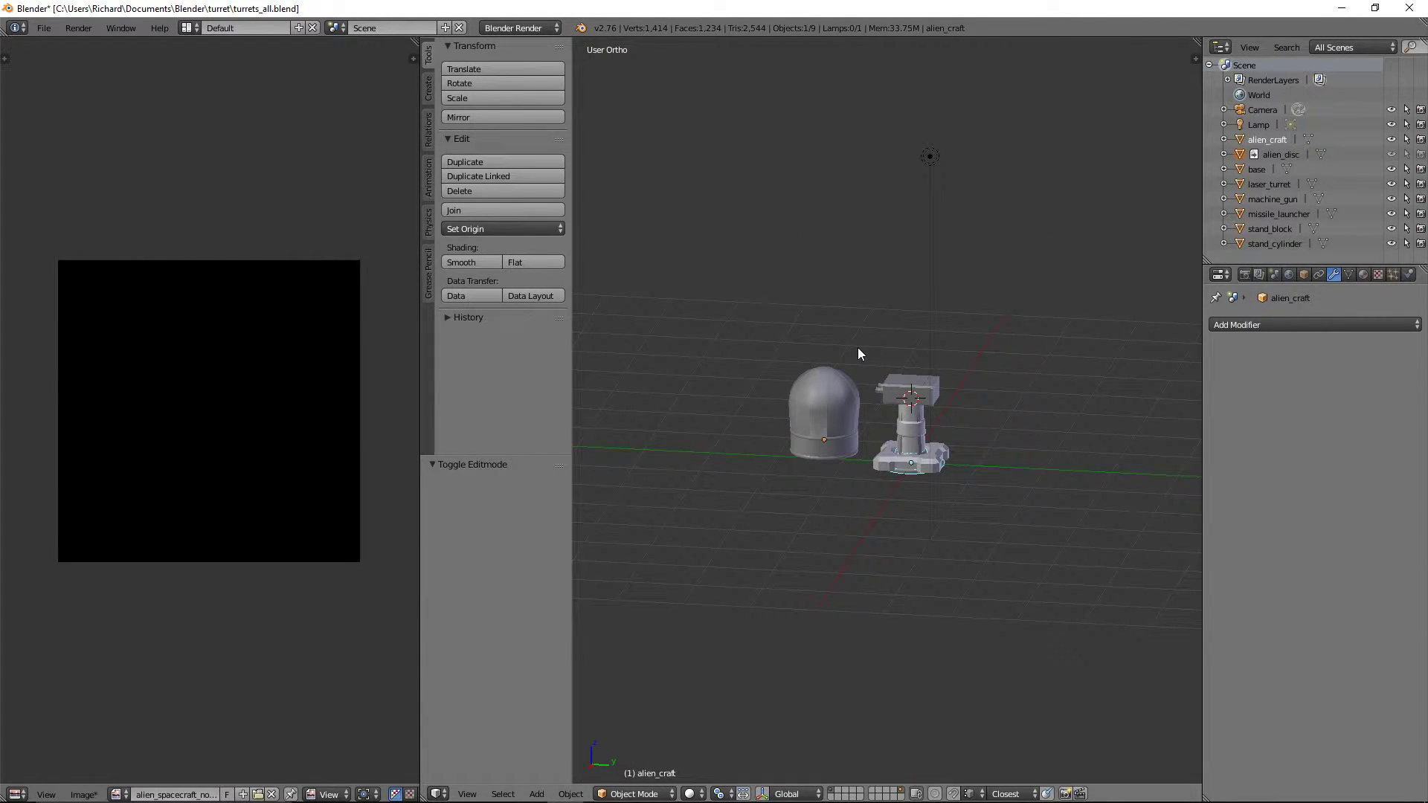
Duplicate the linked disc with Shift+D, place it at the turret base and isolate it
key(KP_1)
key(KP_3)
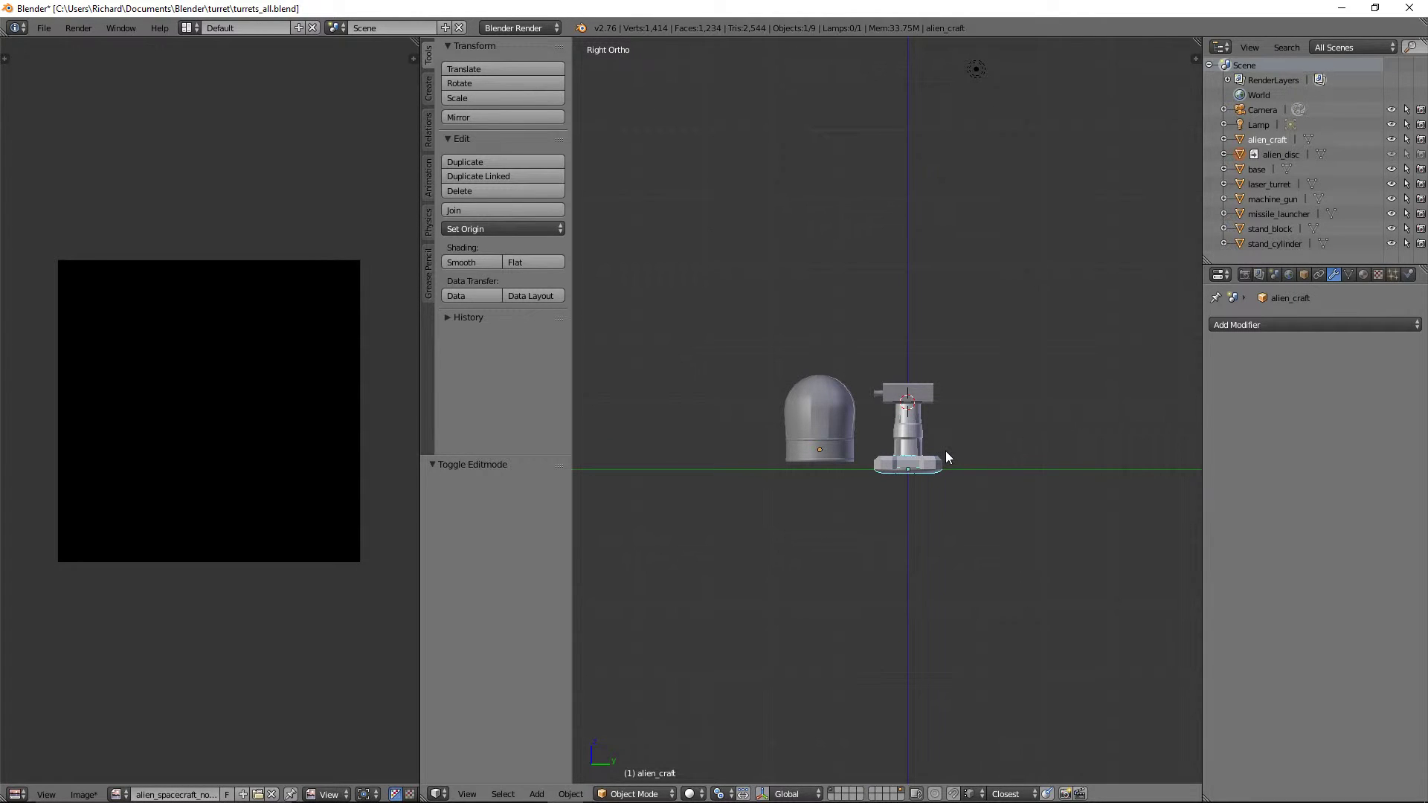
key(shift+d)
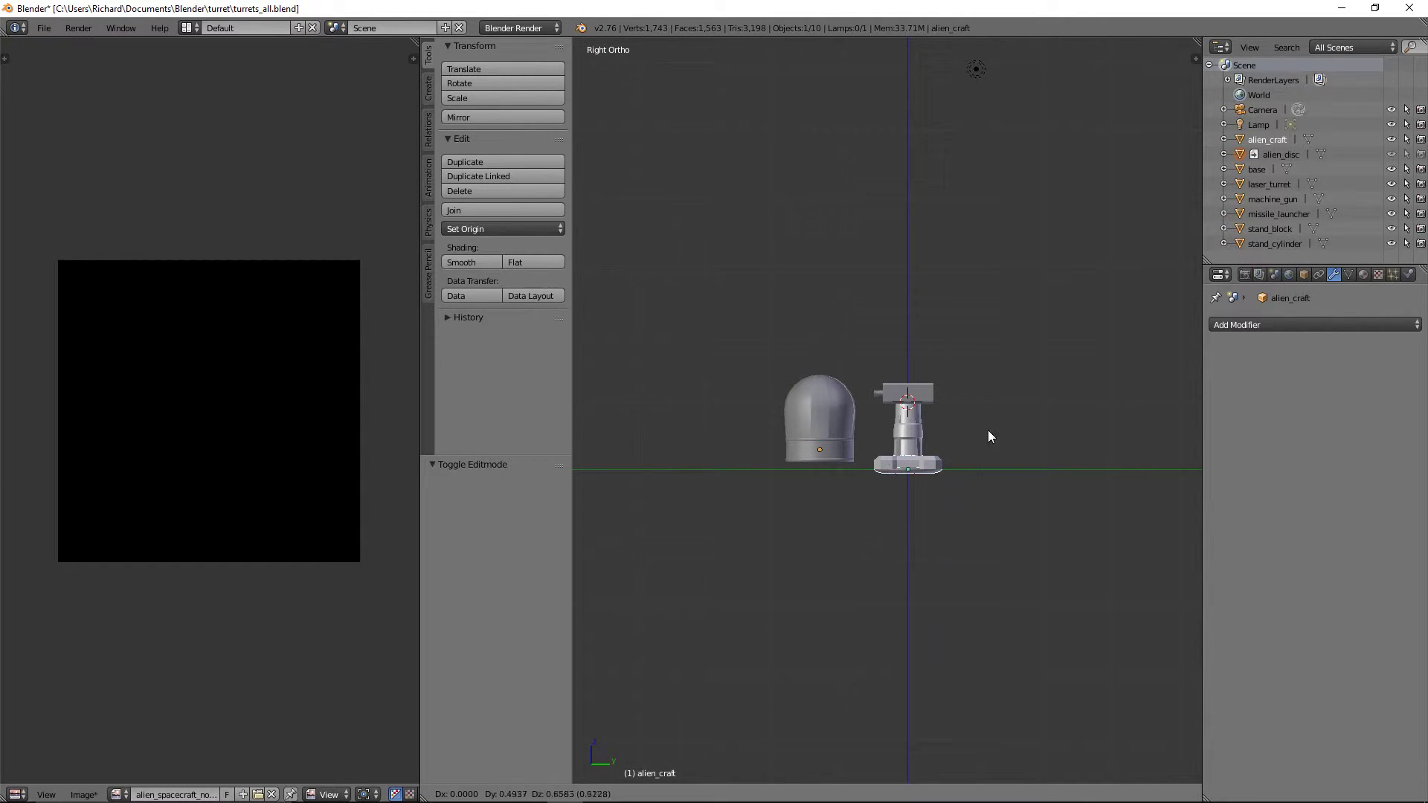
click(905, 470)
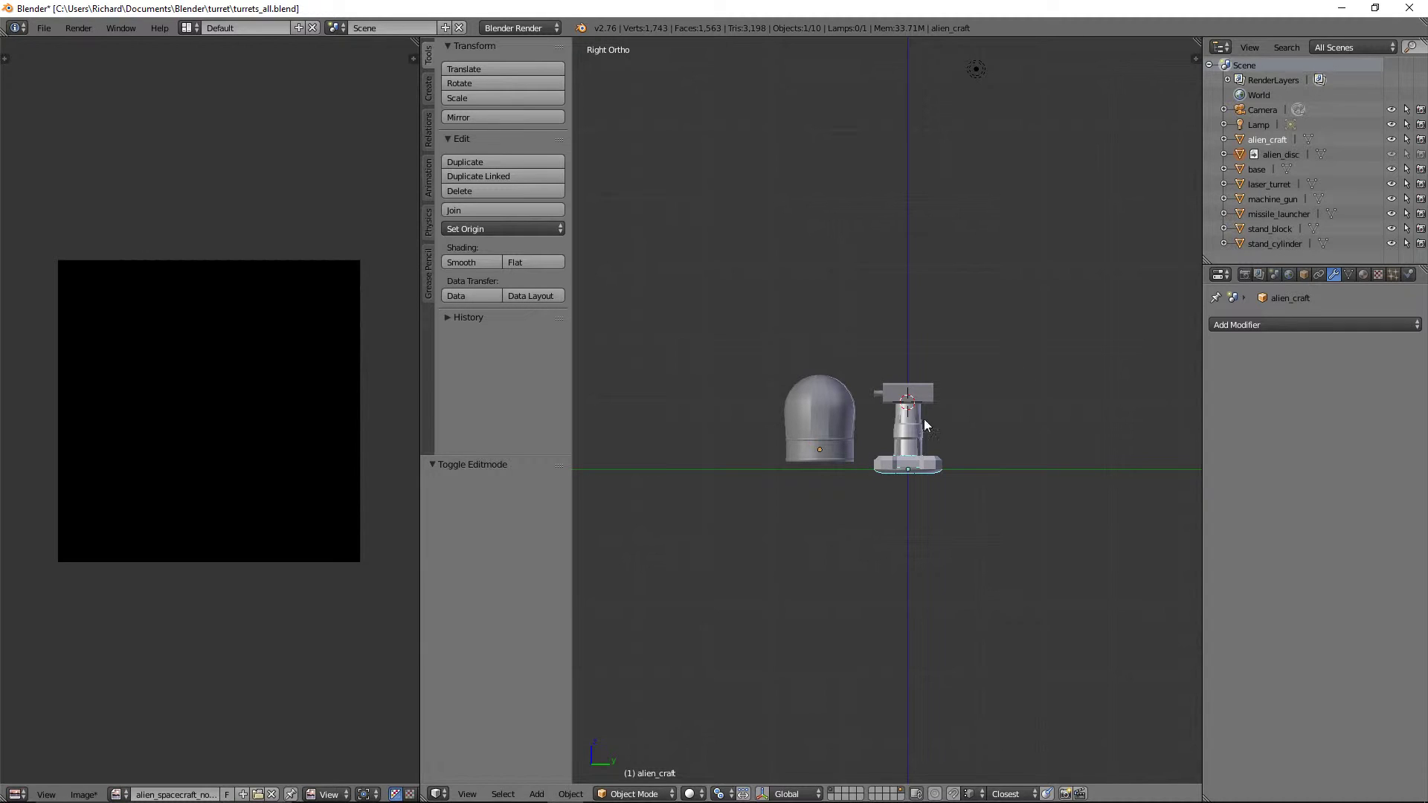
key(shift+h)
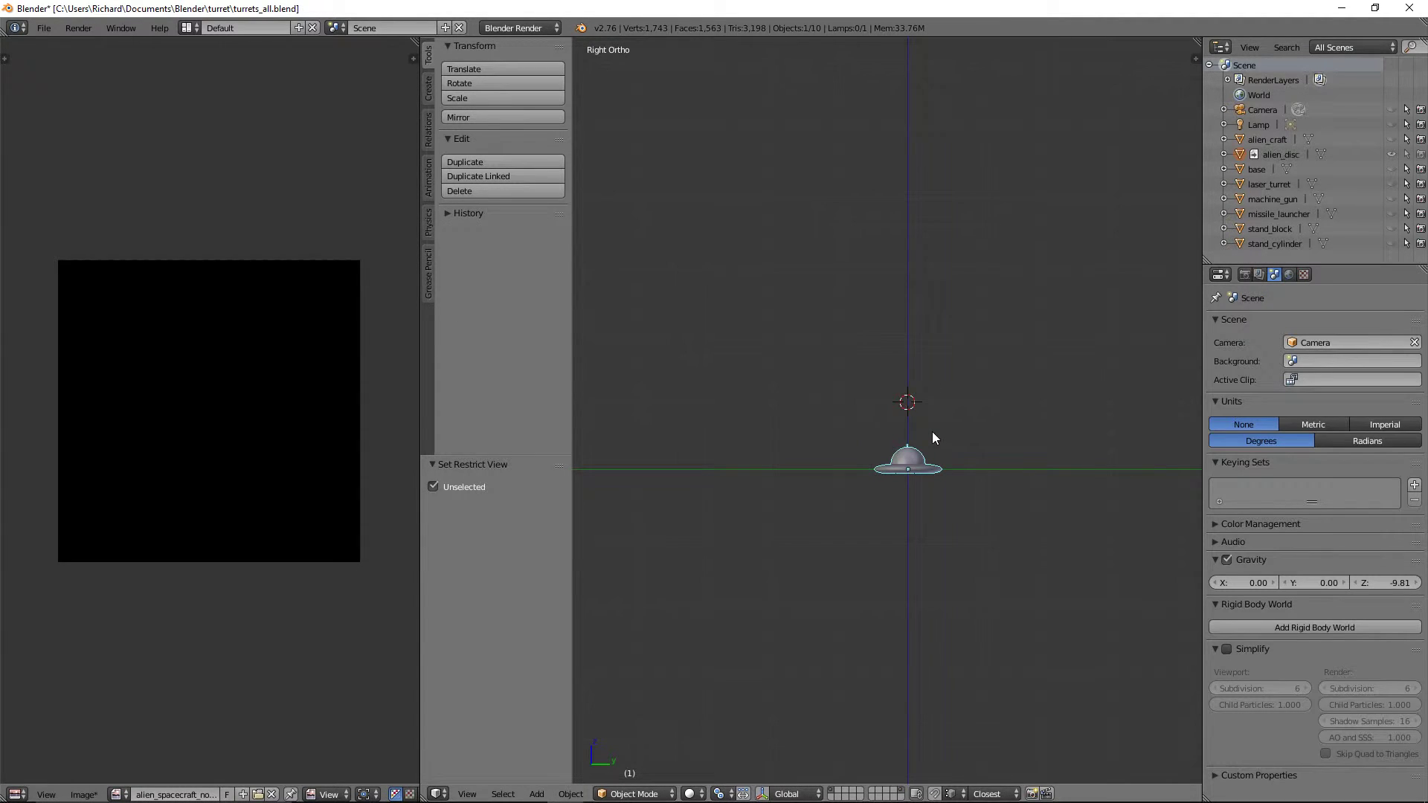
middle_drag(932, 435, 948, 503)
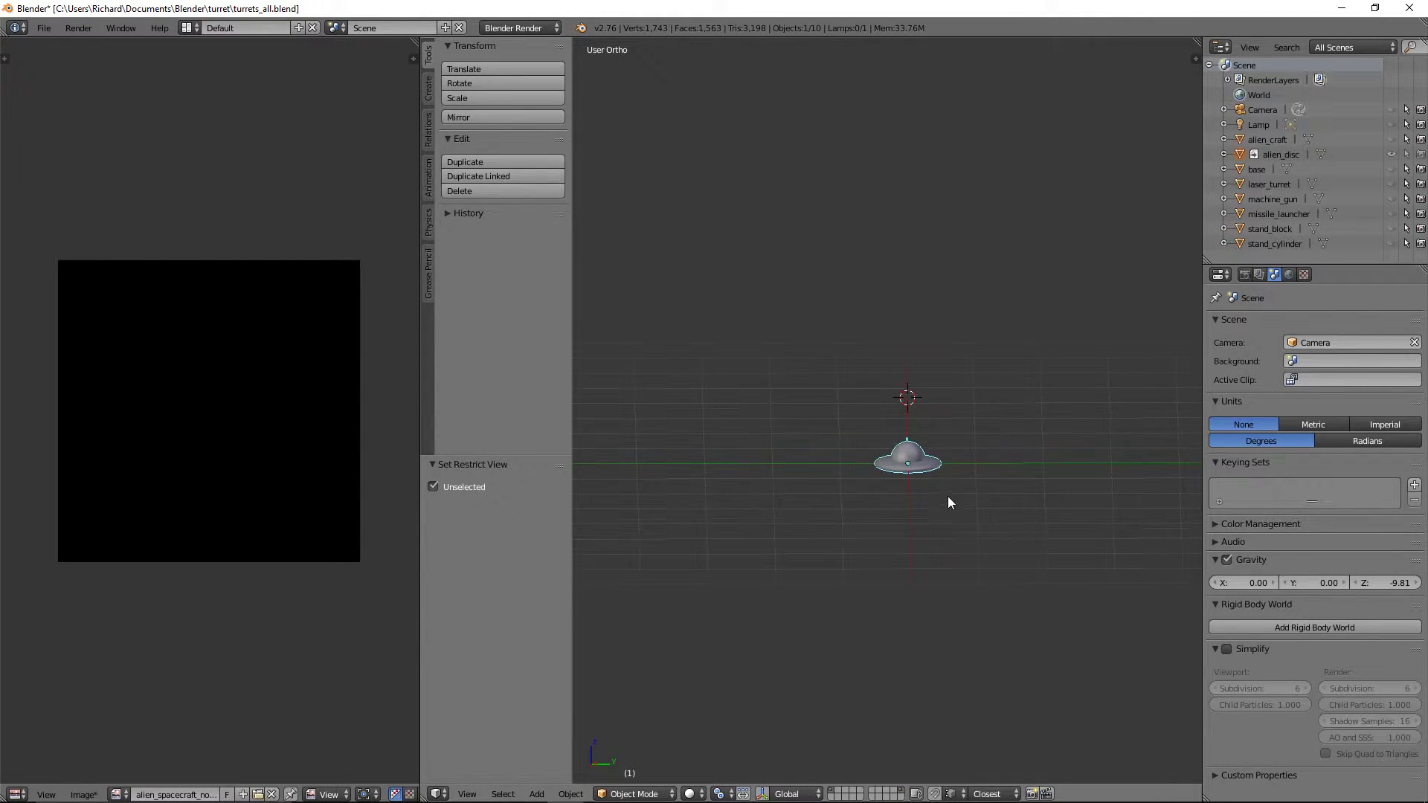
Make all of the disc's data local, then unhide every object with Alt+H
key(l)
click(906, 453)
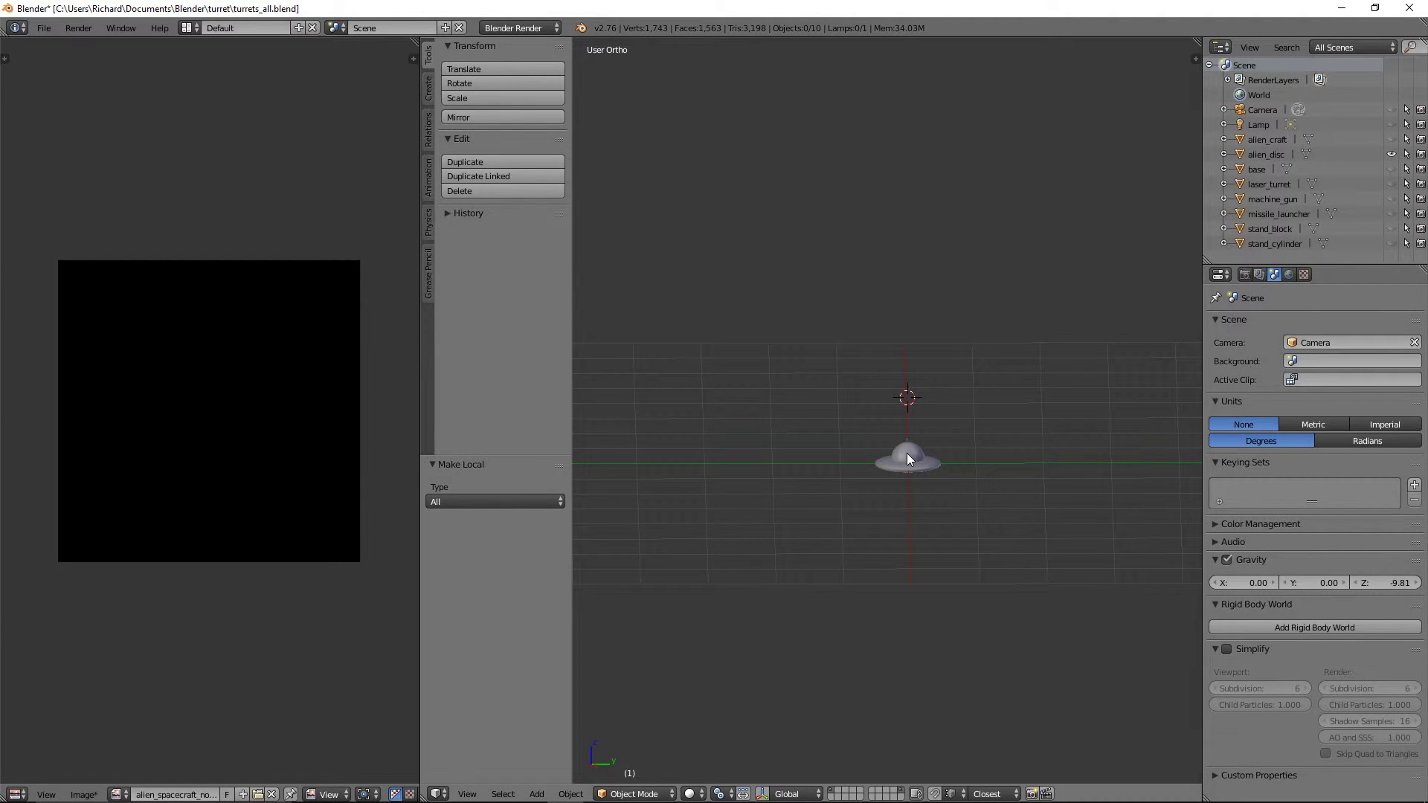
right_click(907, 453)
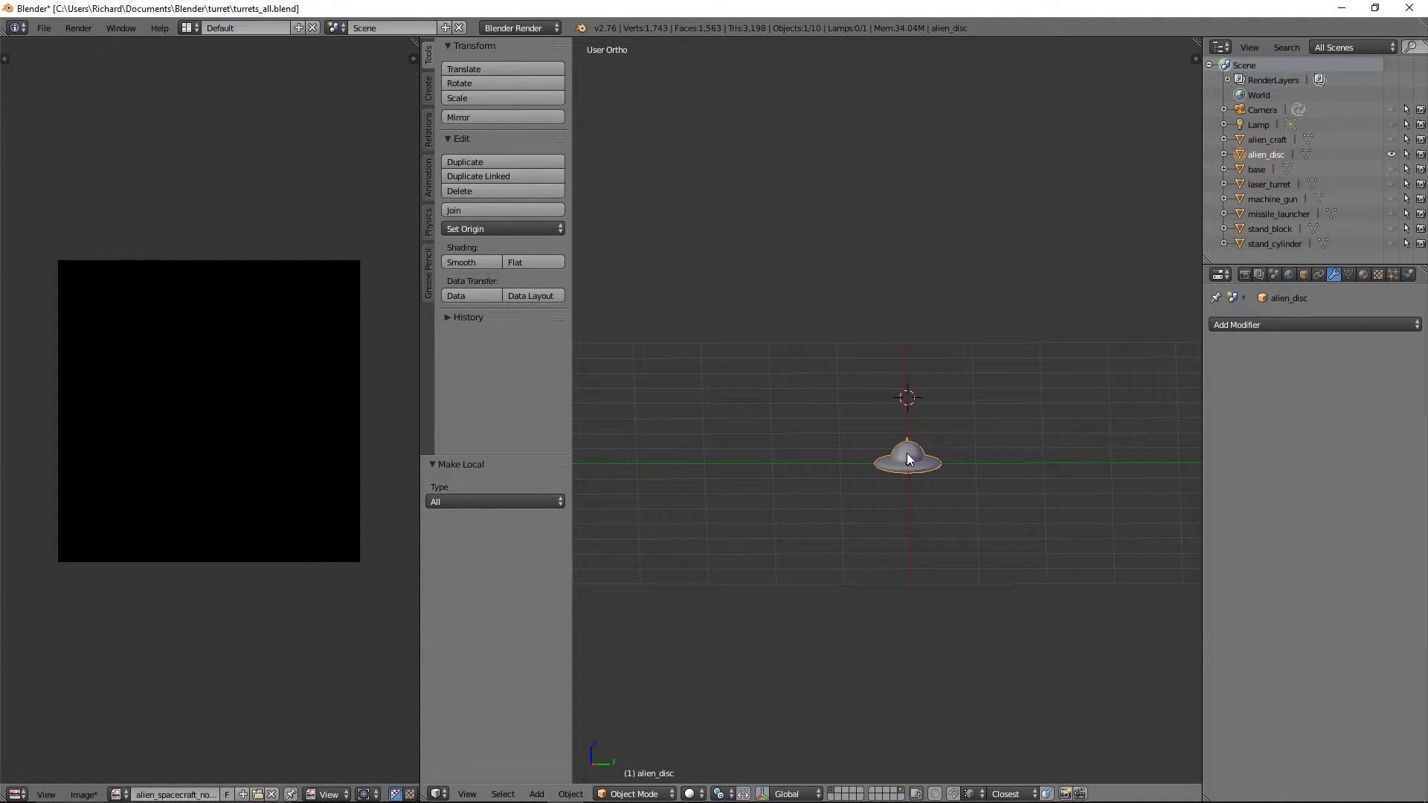
key(alt+h)
key(KP_1)
key(KP_3)
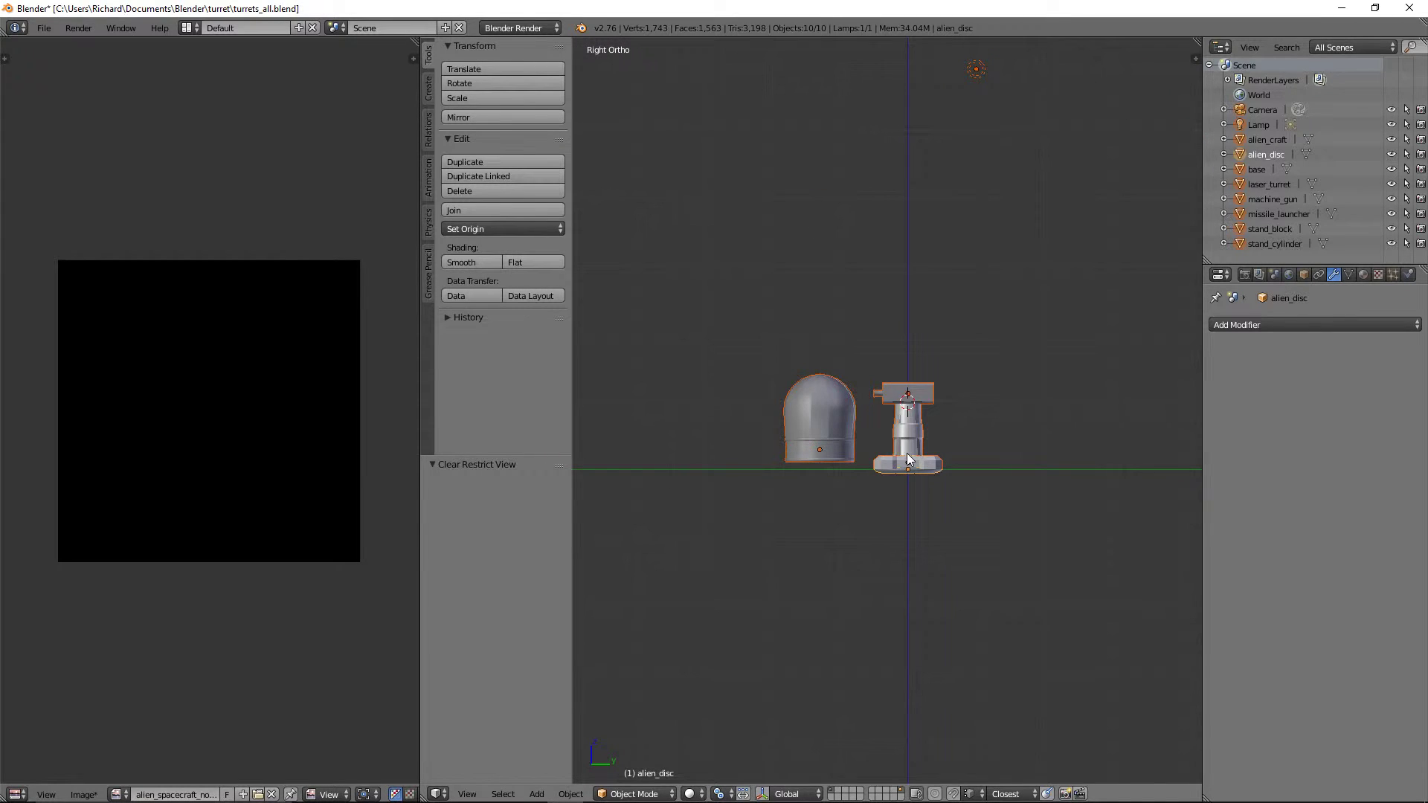
Move alien_disc up into the alien_craft dome
right_click(903, 471)
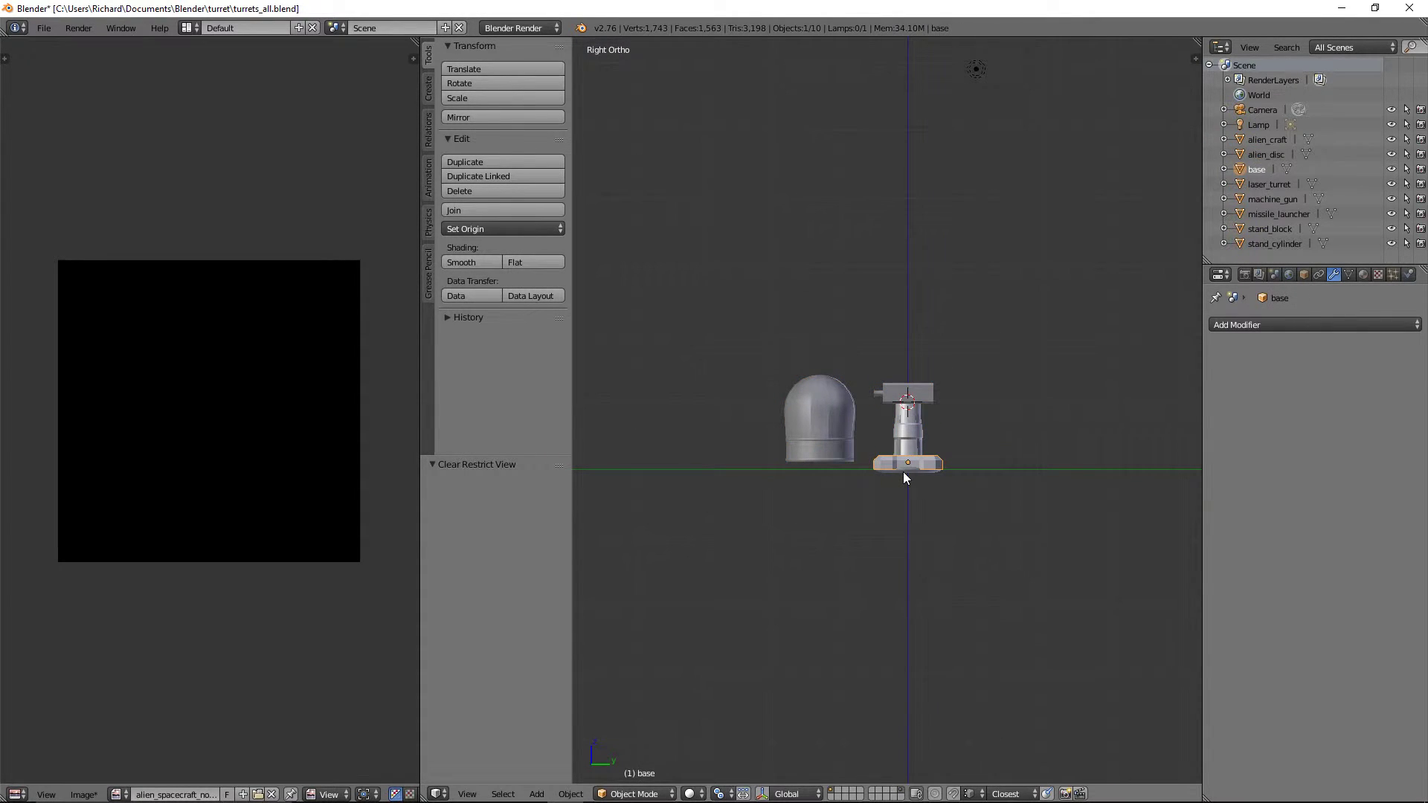
click(1273, 155)
key(g)
click(919, 323)
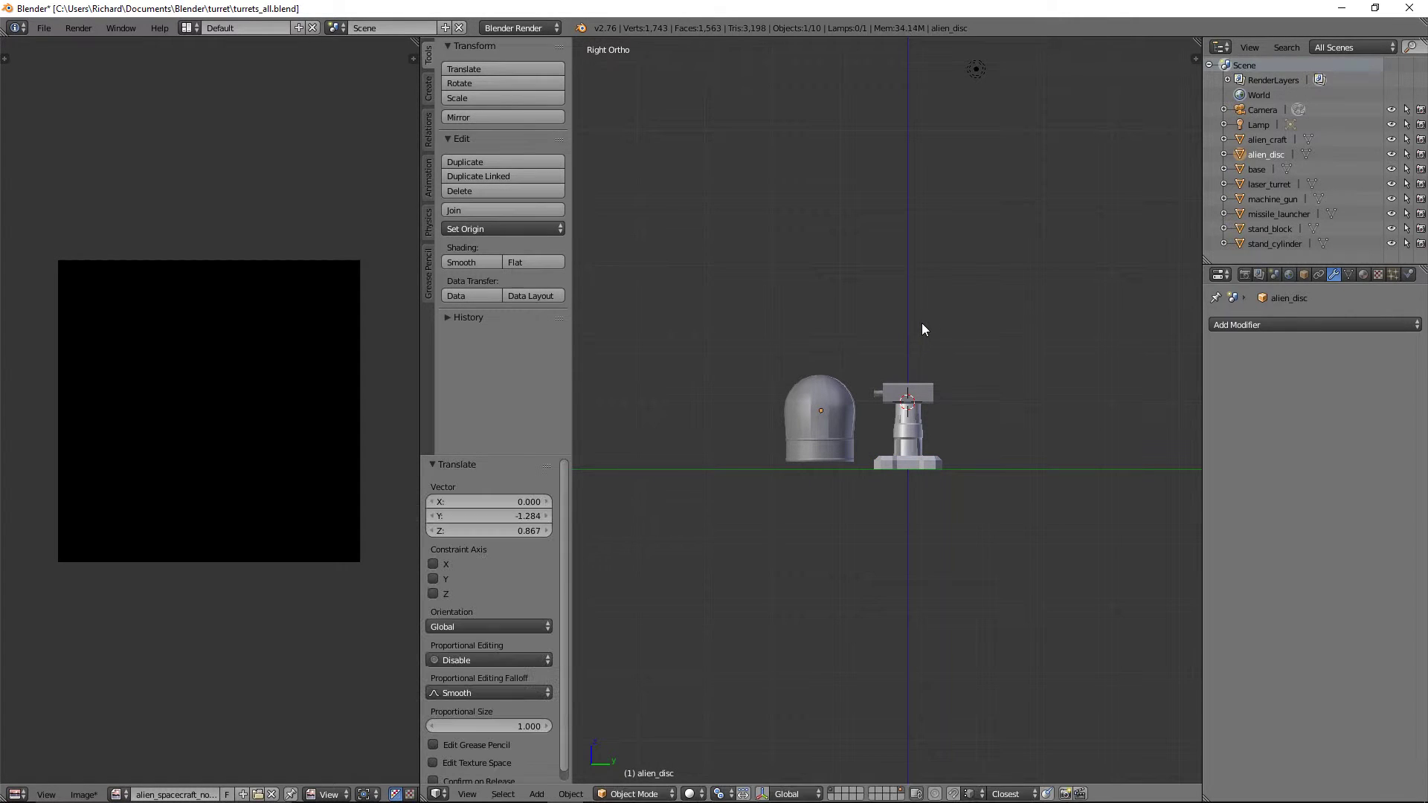
key(KP_7)
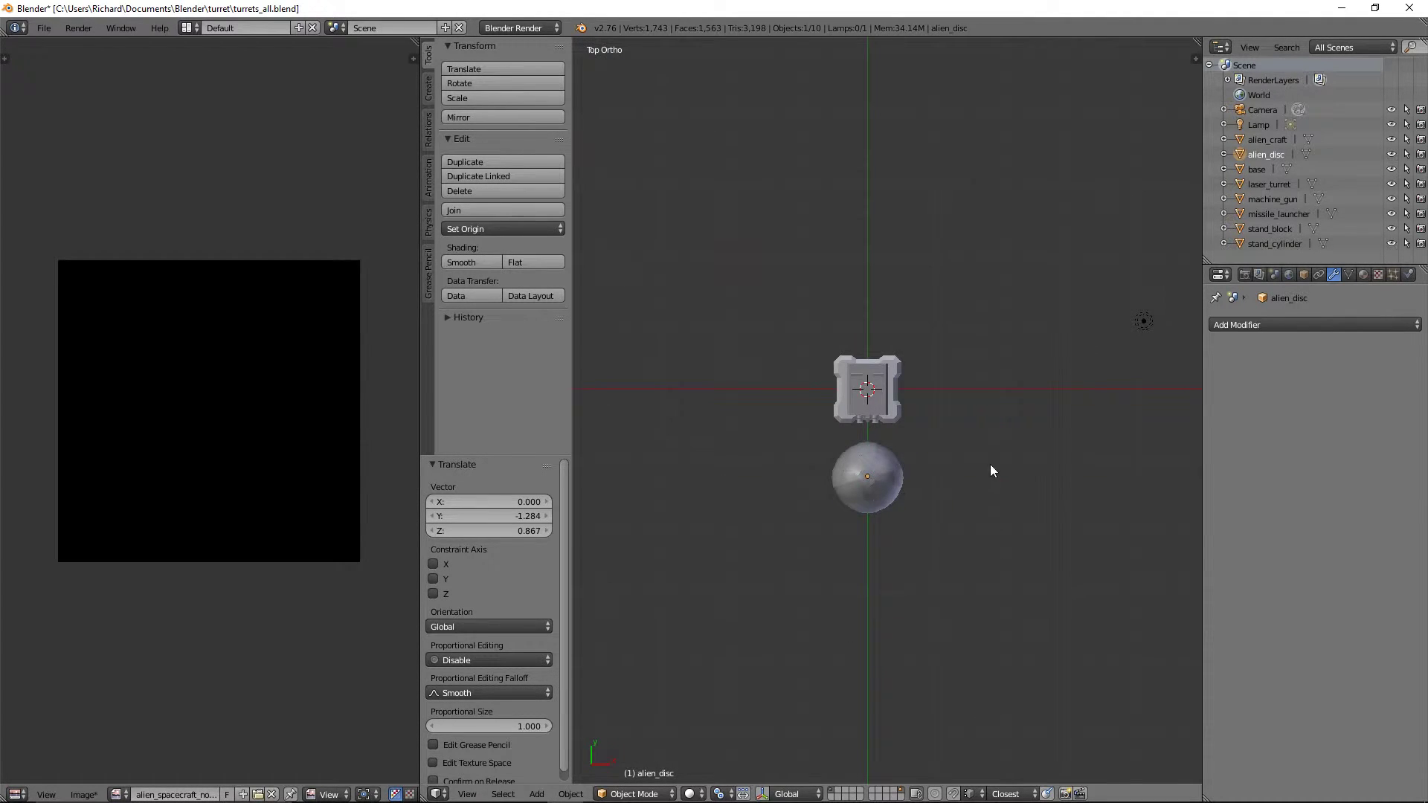
middle_drag(972, 468, 842, 414)
Hide the dome and scale the disc, settling on a scale of 1.030
right_click(832, 426)
key(h)
key(KP_7)
right_click(899, 503)
key(s)
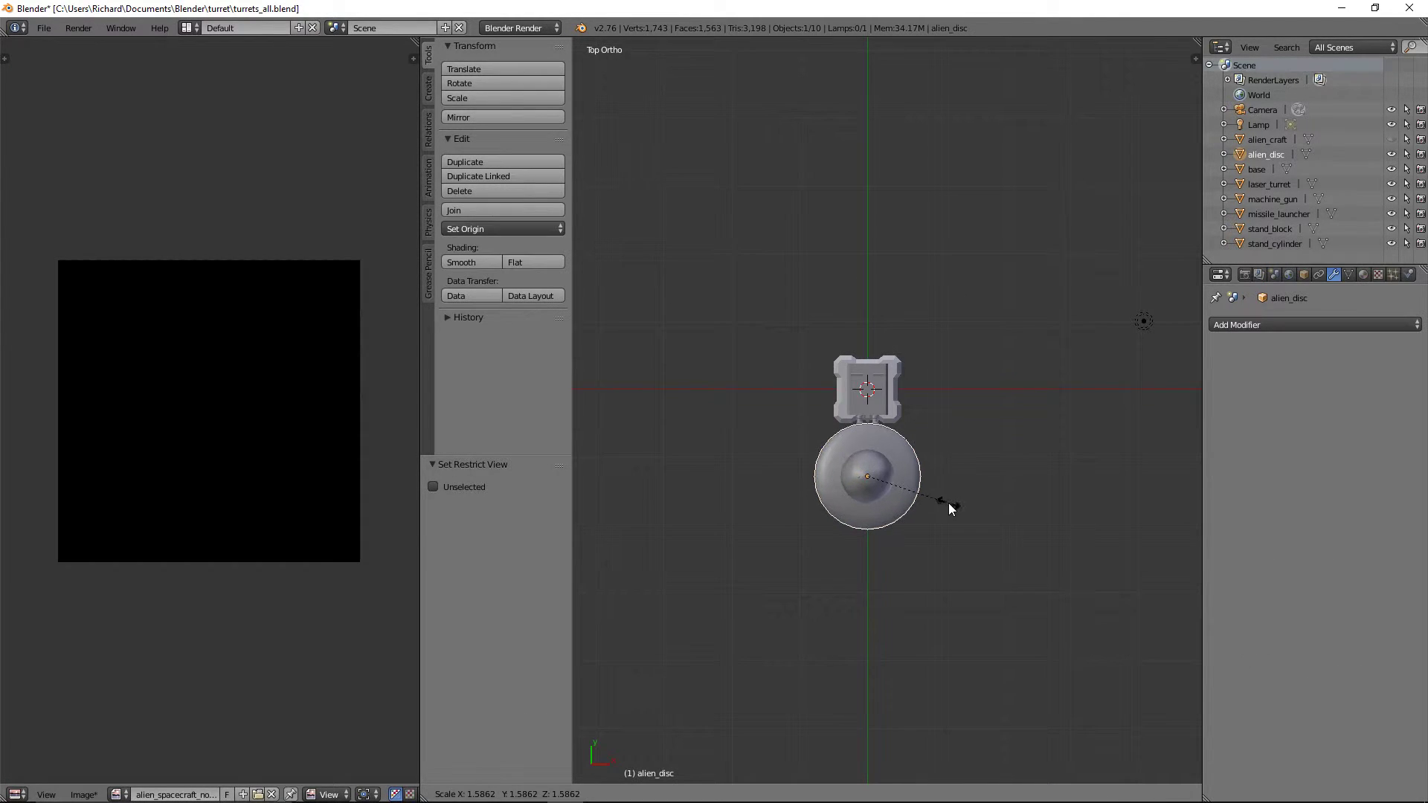
click(930, 492)
middle_drag(947, 459, 897, 387)
scroll(923, 399, up, 2)
key(s)
click(947, 408)
scroll(896, 382, up, 3)
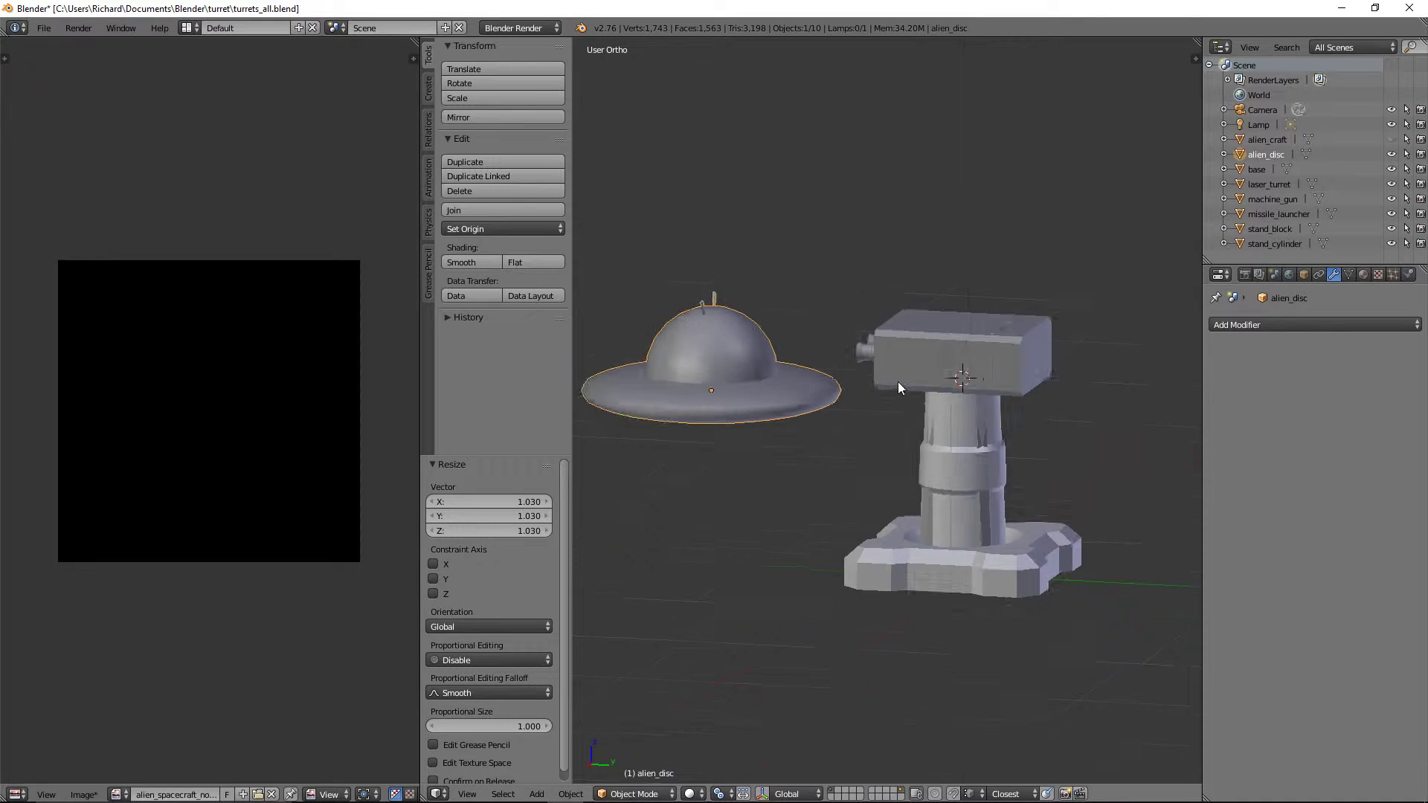
scroll(921, 380, down, 3)
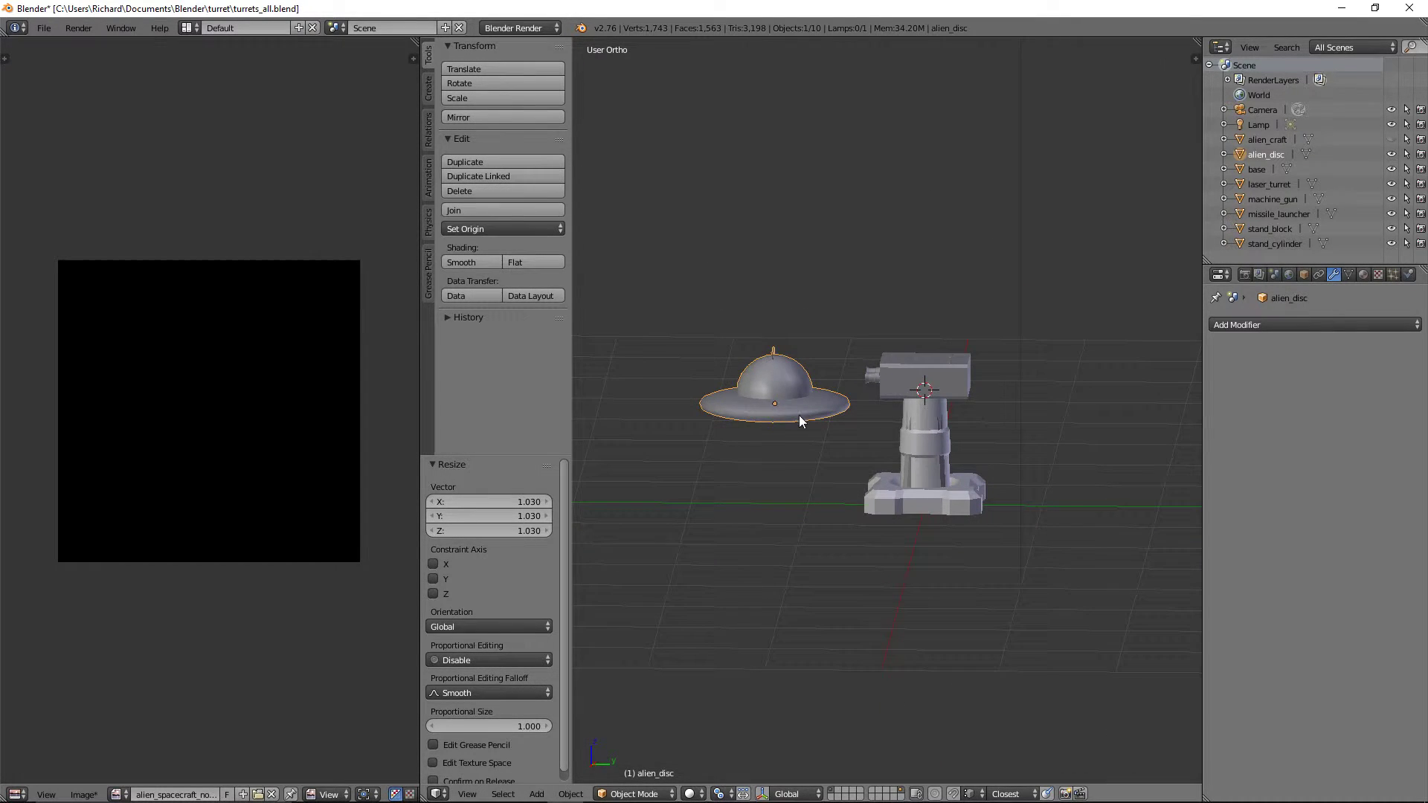
Apply Rotation & Scale to the disc and make its object, data and materials local
key(ctrl+a)
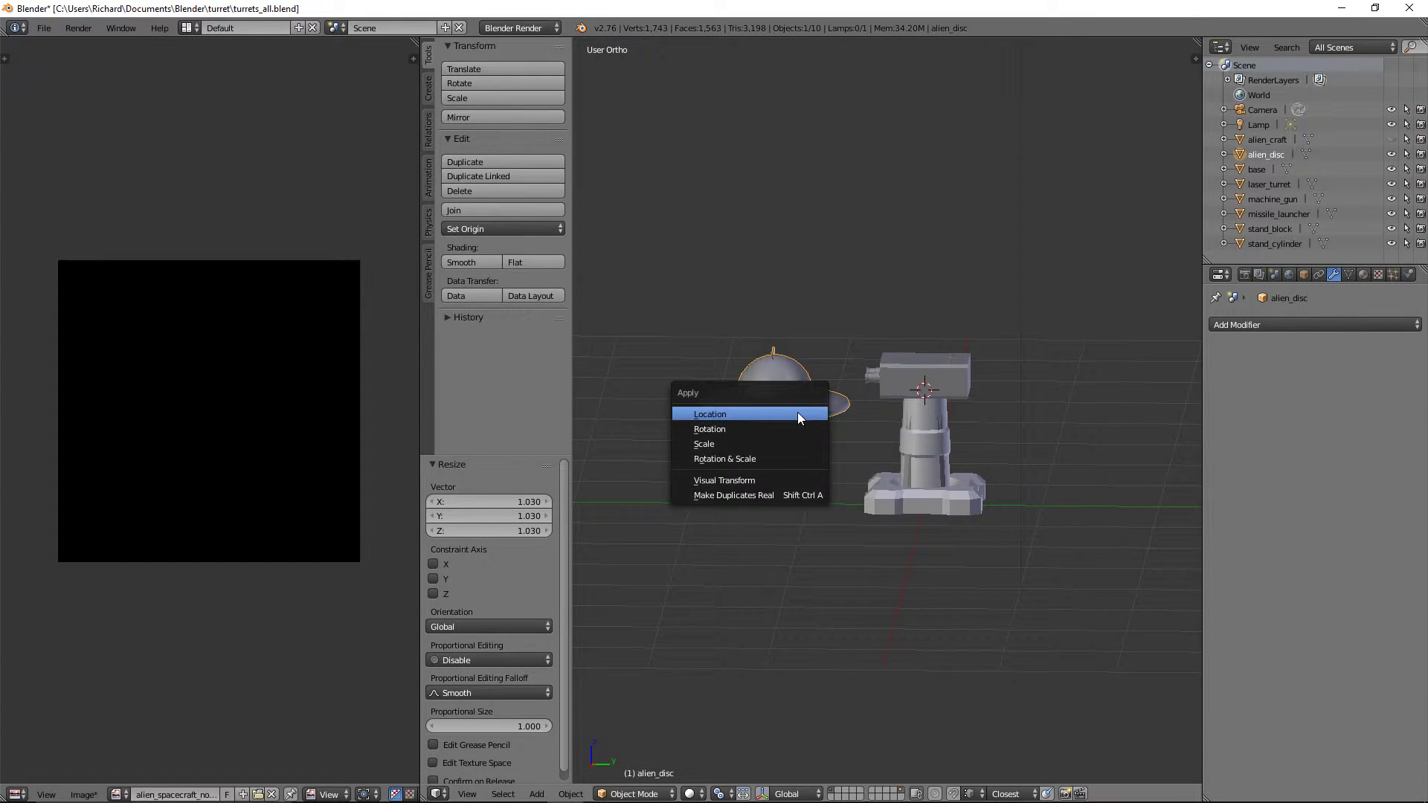
click(783, 458)
key(l)
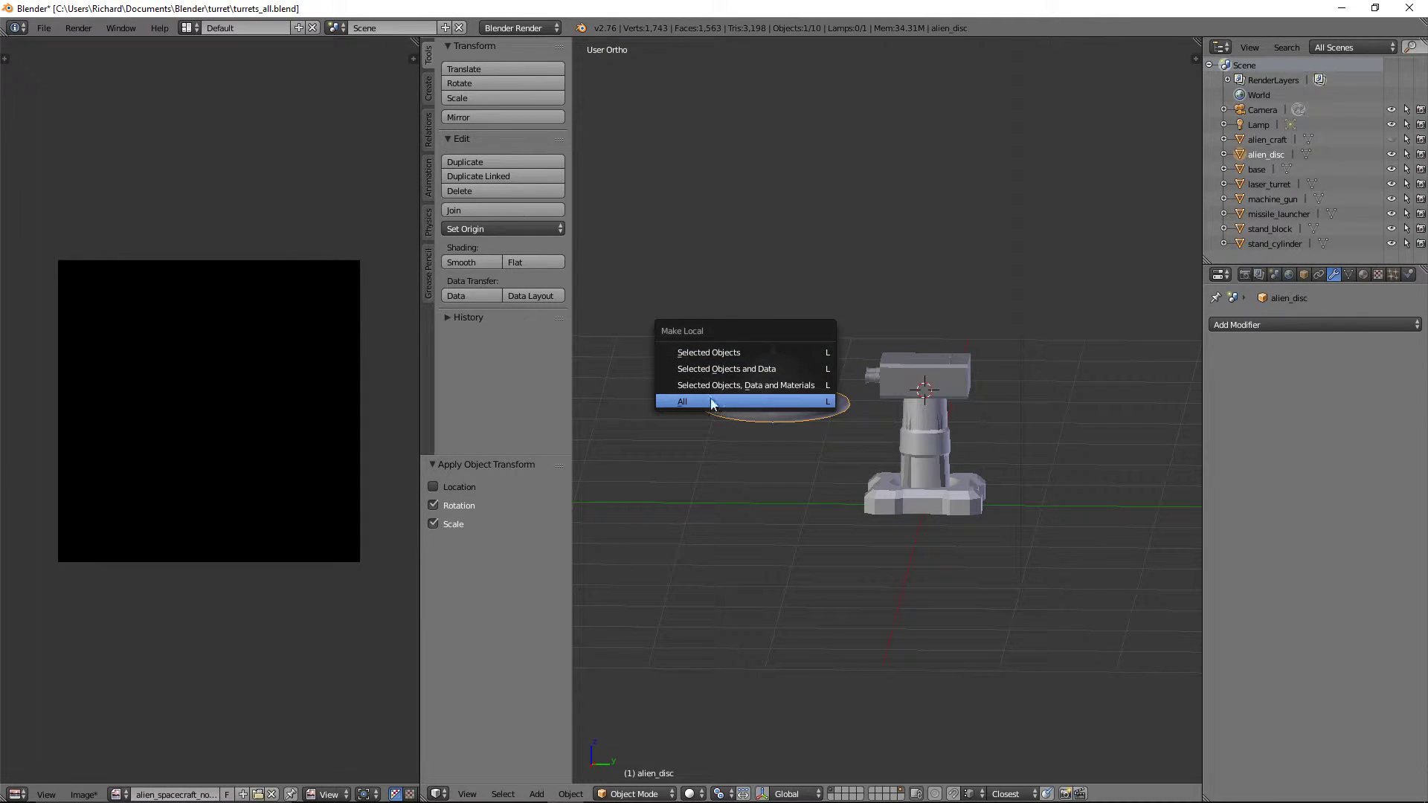
click(811, 386)
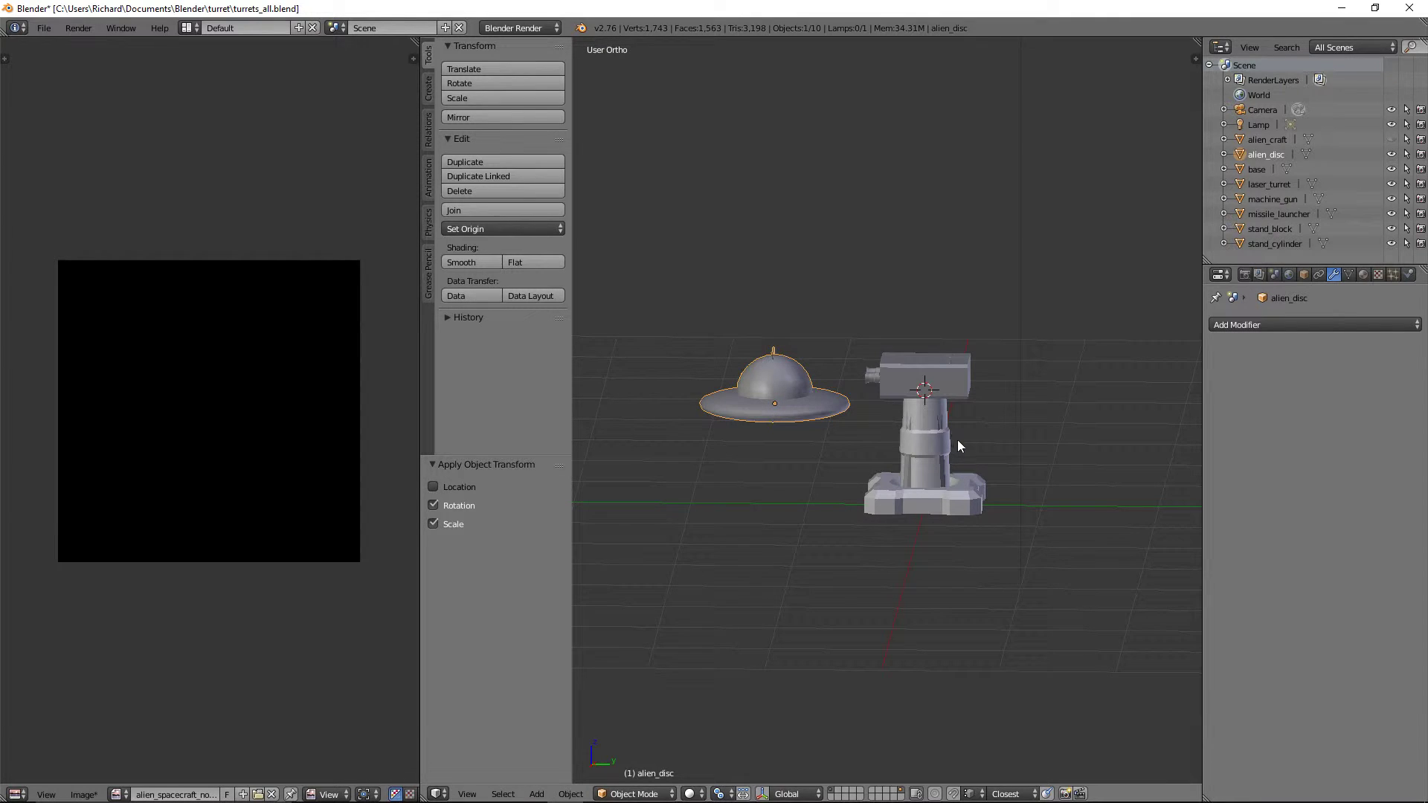
middle_drag(957, 438, 829, 389)
Check the disc's UVs in Edit Mode, then unhide all objects with Alt+H
key(Tab)
key(Tab)
key(alt+h)
scroll(835, 431, down, 1)
scroll(869, 407, up, 2)
Select alien_craft, laser_turret, stand_cylinder, stand_block, missile_launcher and finally the base
right_click(810, 417)
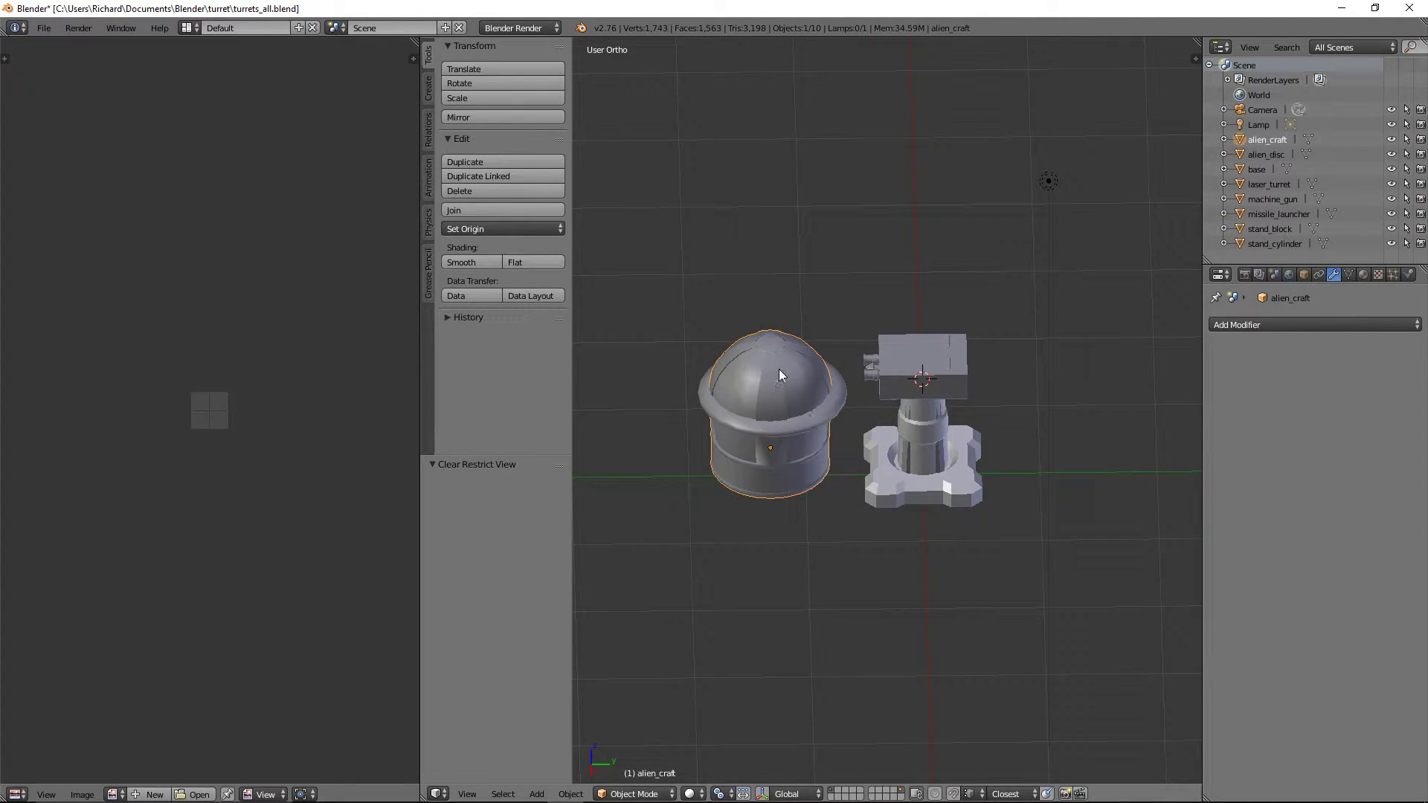
right_click(930, 352)
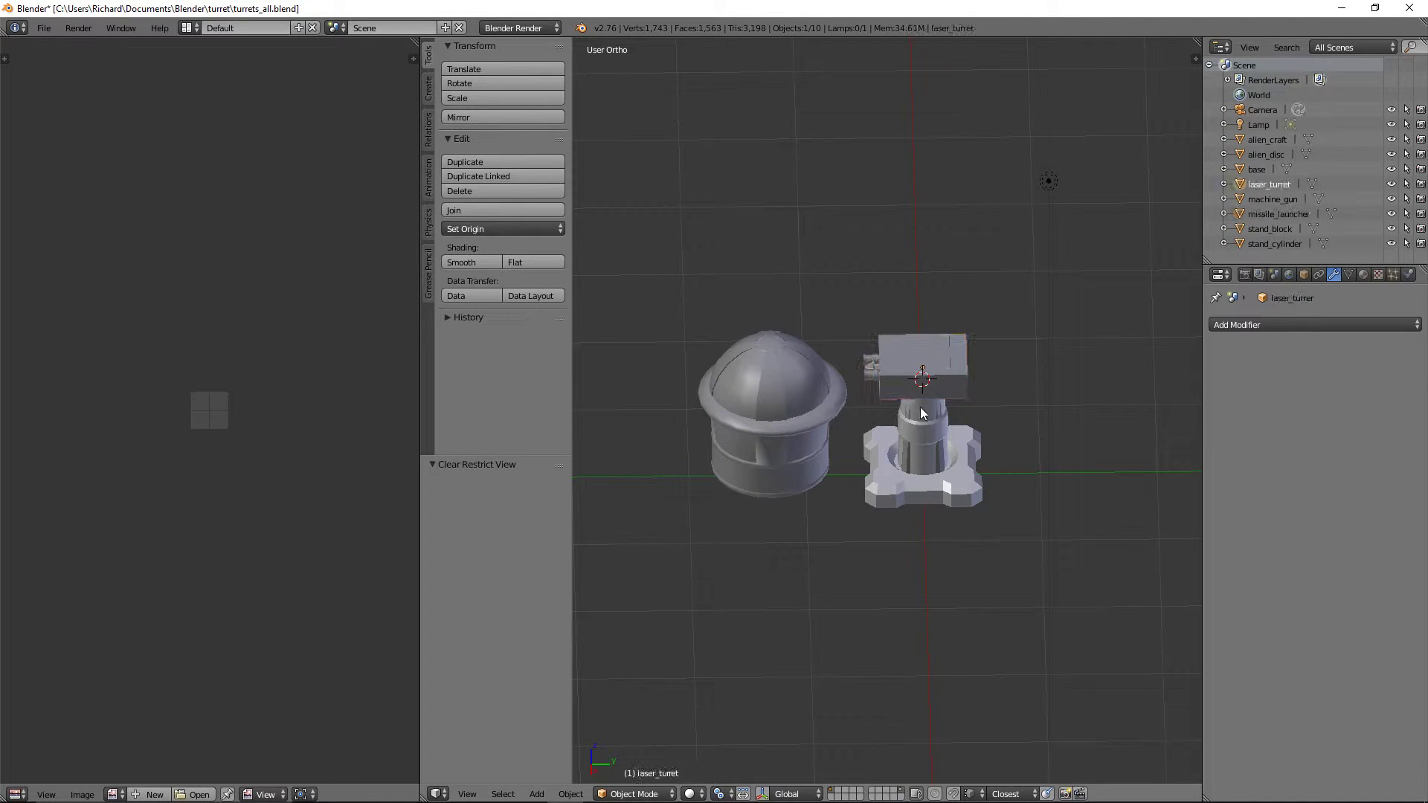
right_click(920, 439)
right_click(917, 462)
right_click(903, 376)
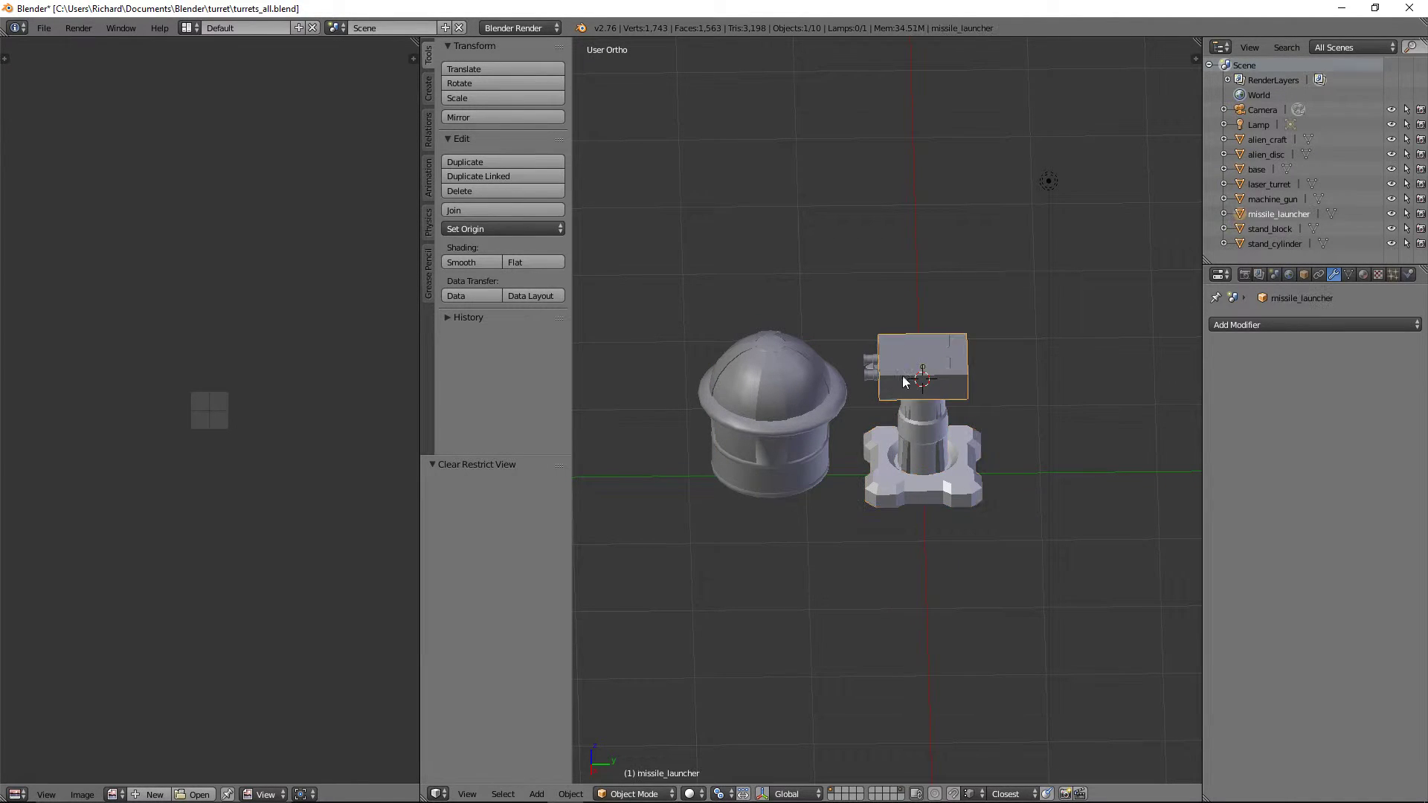
right_click(933, 452)
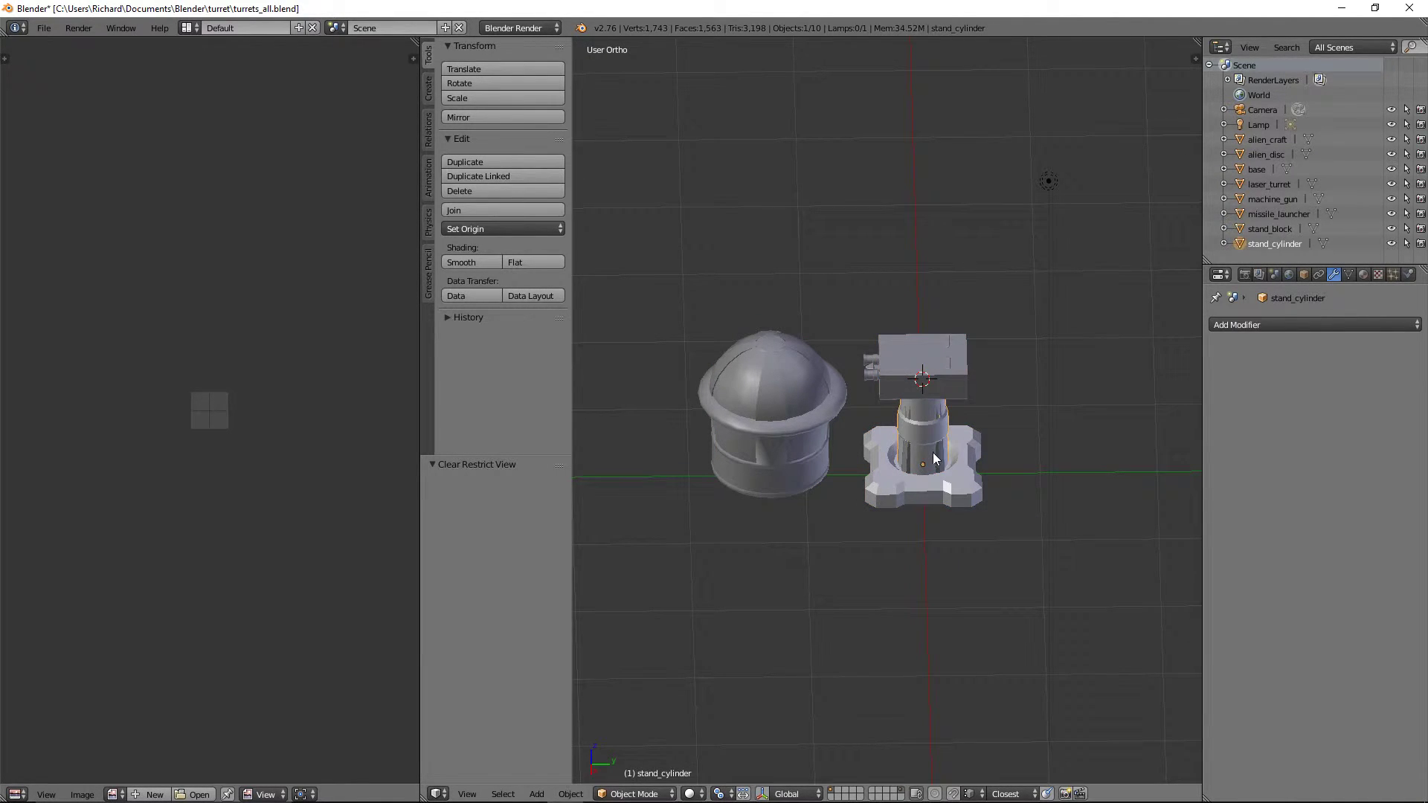
right_click(968, 491)
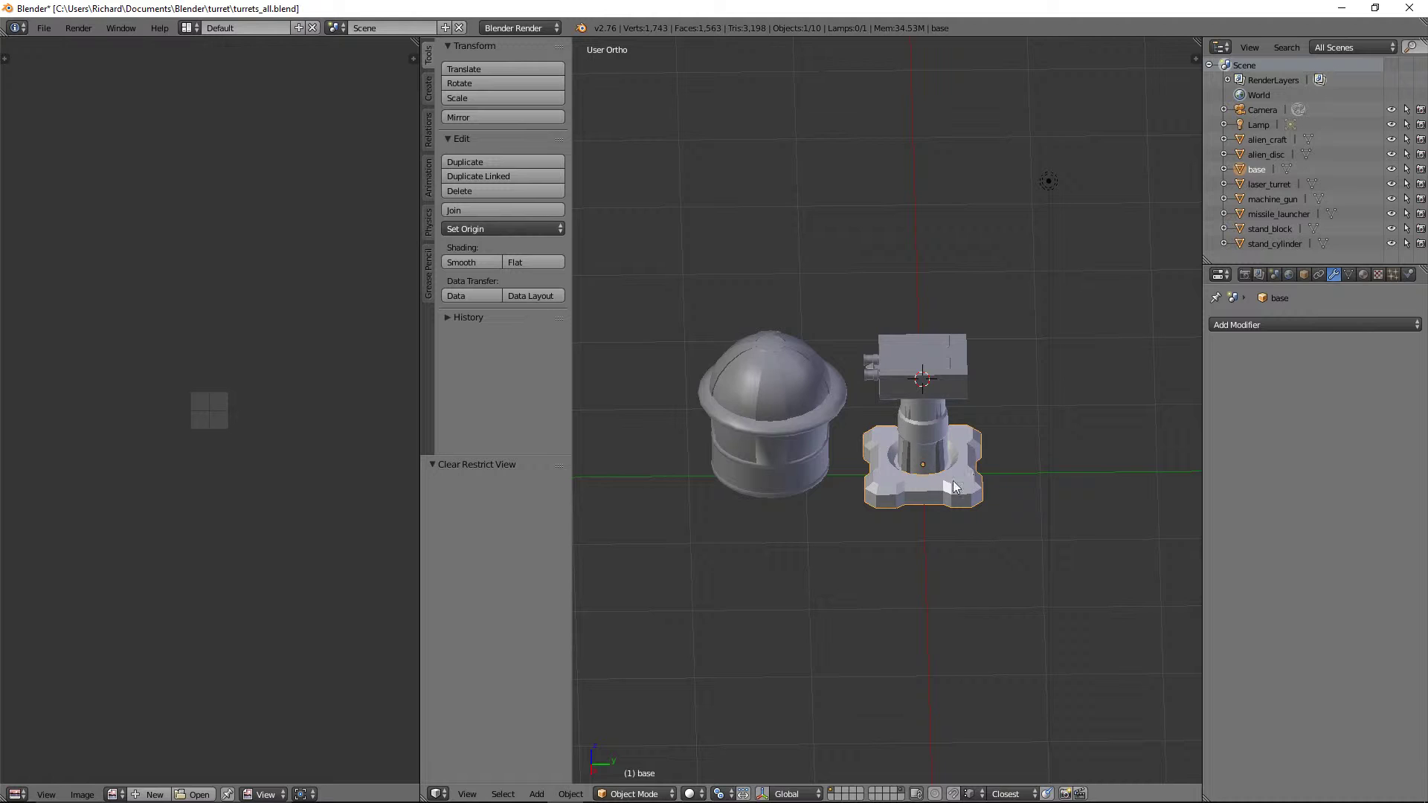
key(Tab)
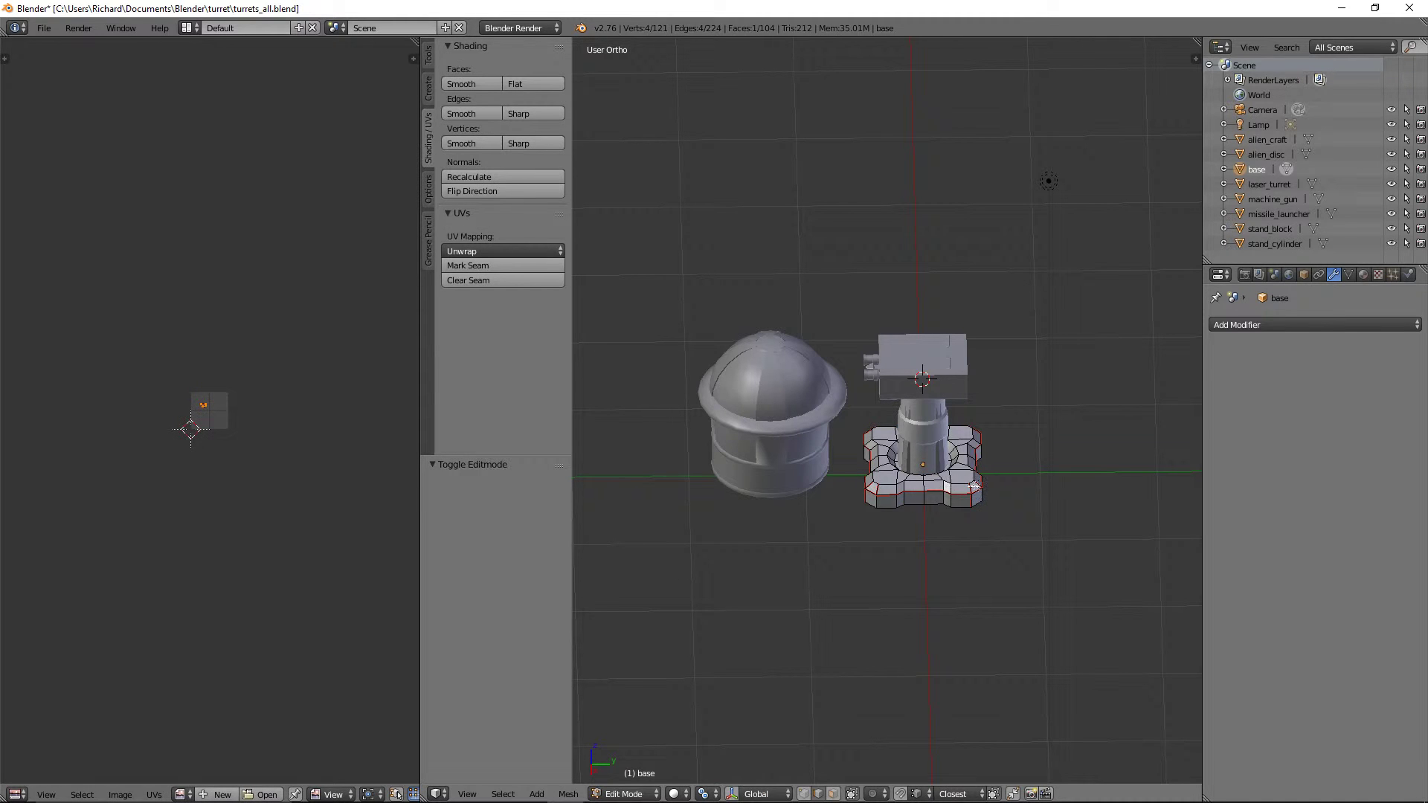
key(a)
key(a)
scroll(218, 430, up, 9)
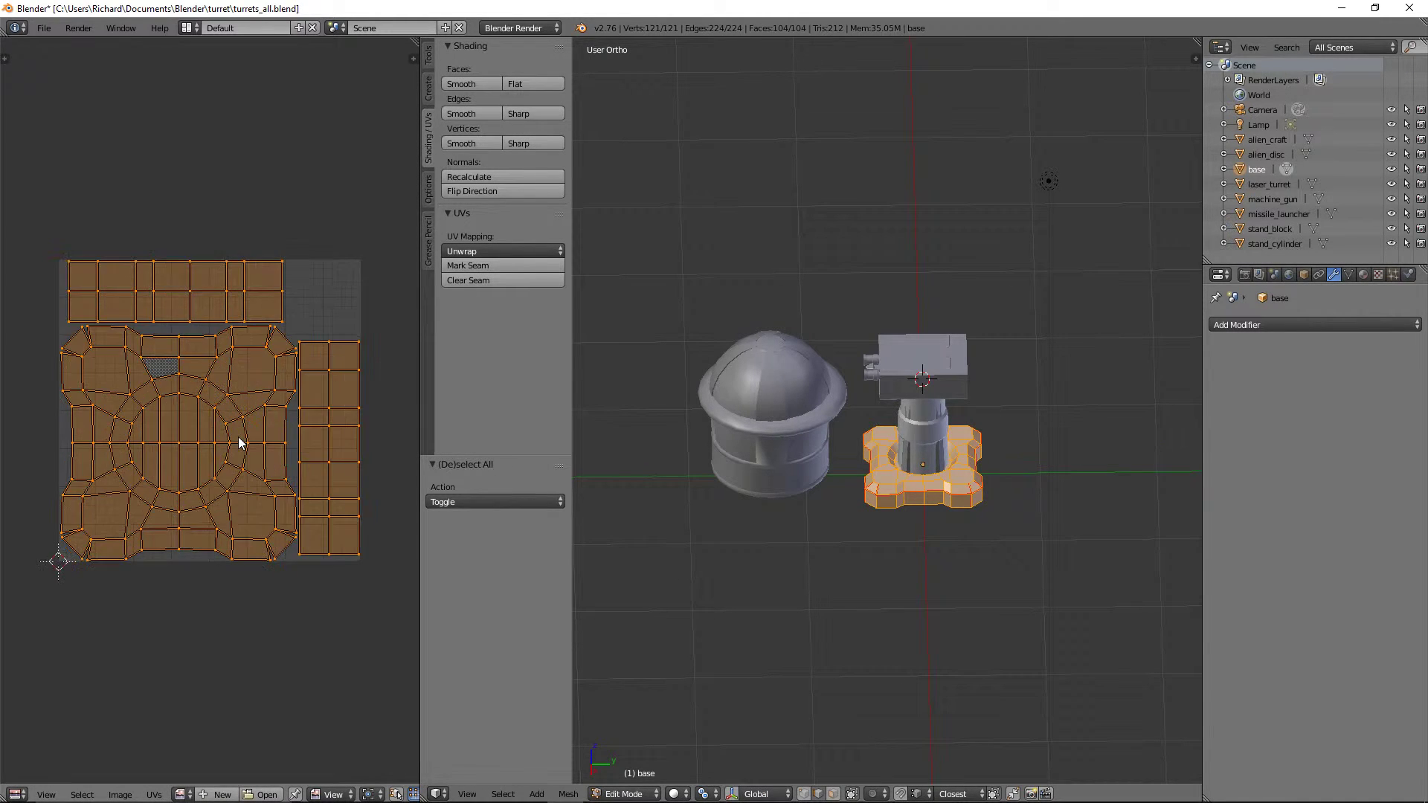
key(Tab)
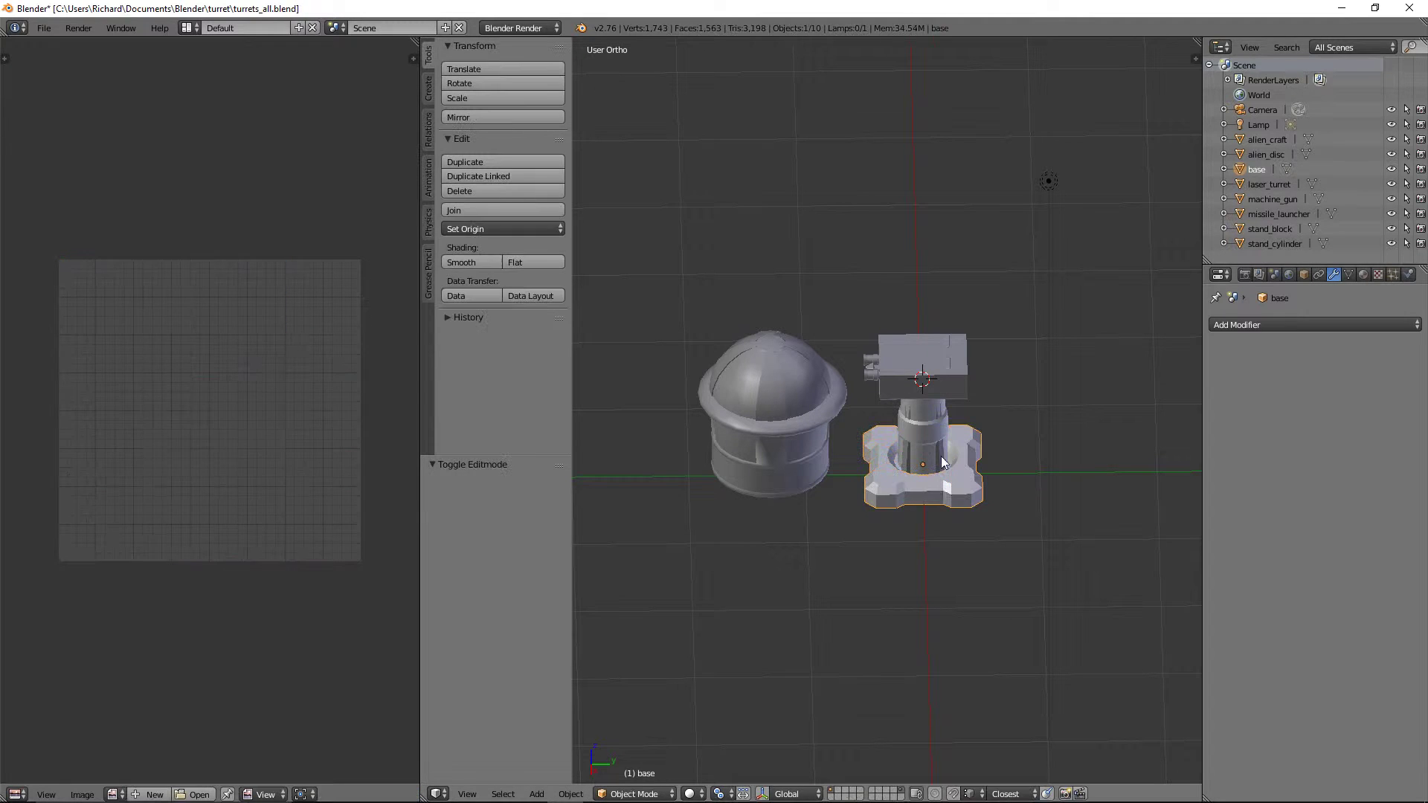
Save the scene with Save As under the file name models_all.blend
click(44, 28)
click(101, 159)
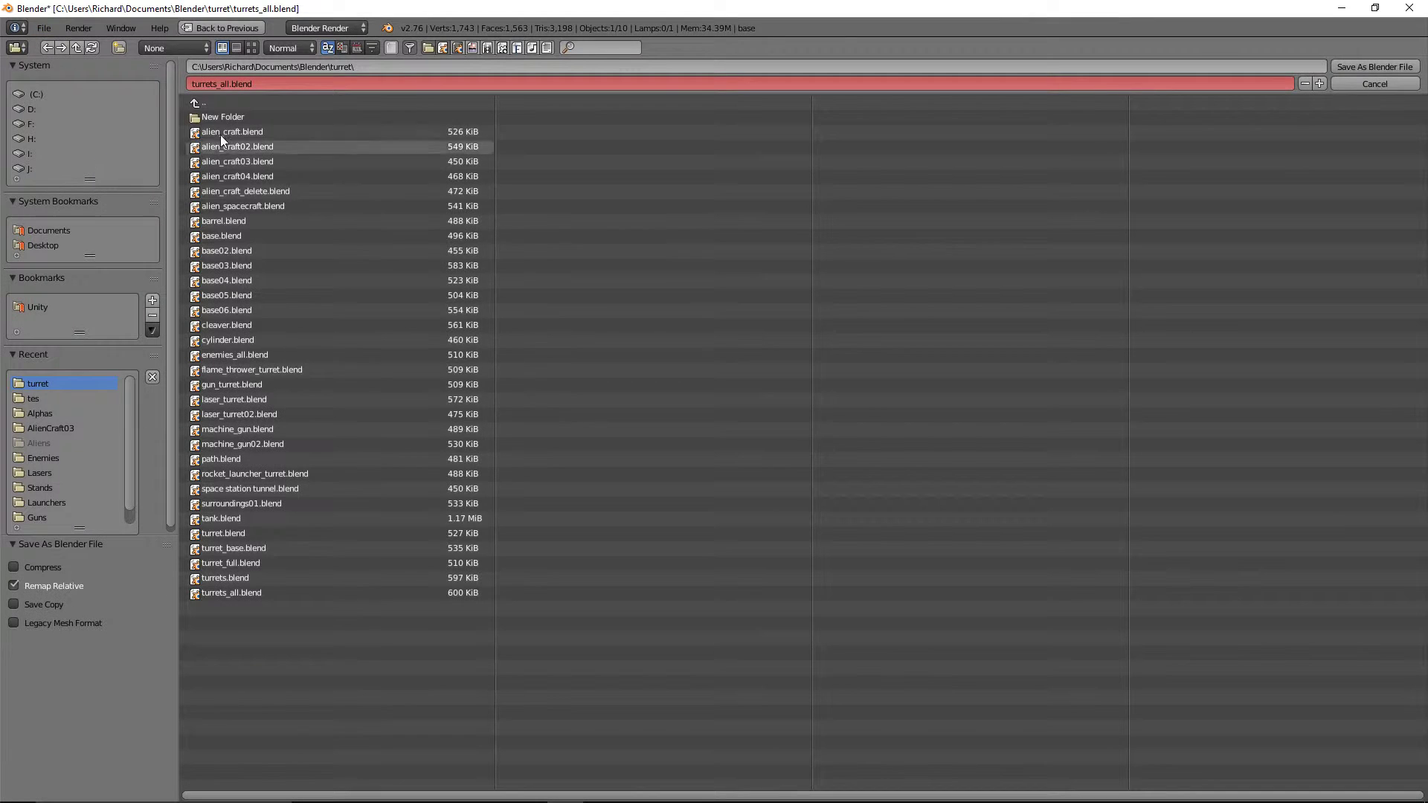
click(269, 85)
text(models_all)
key(Return)
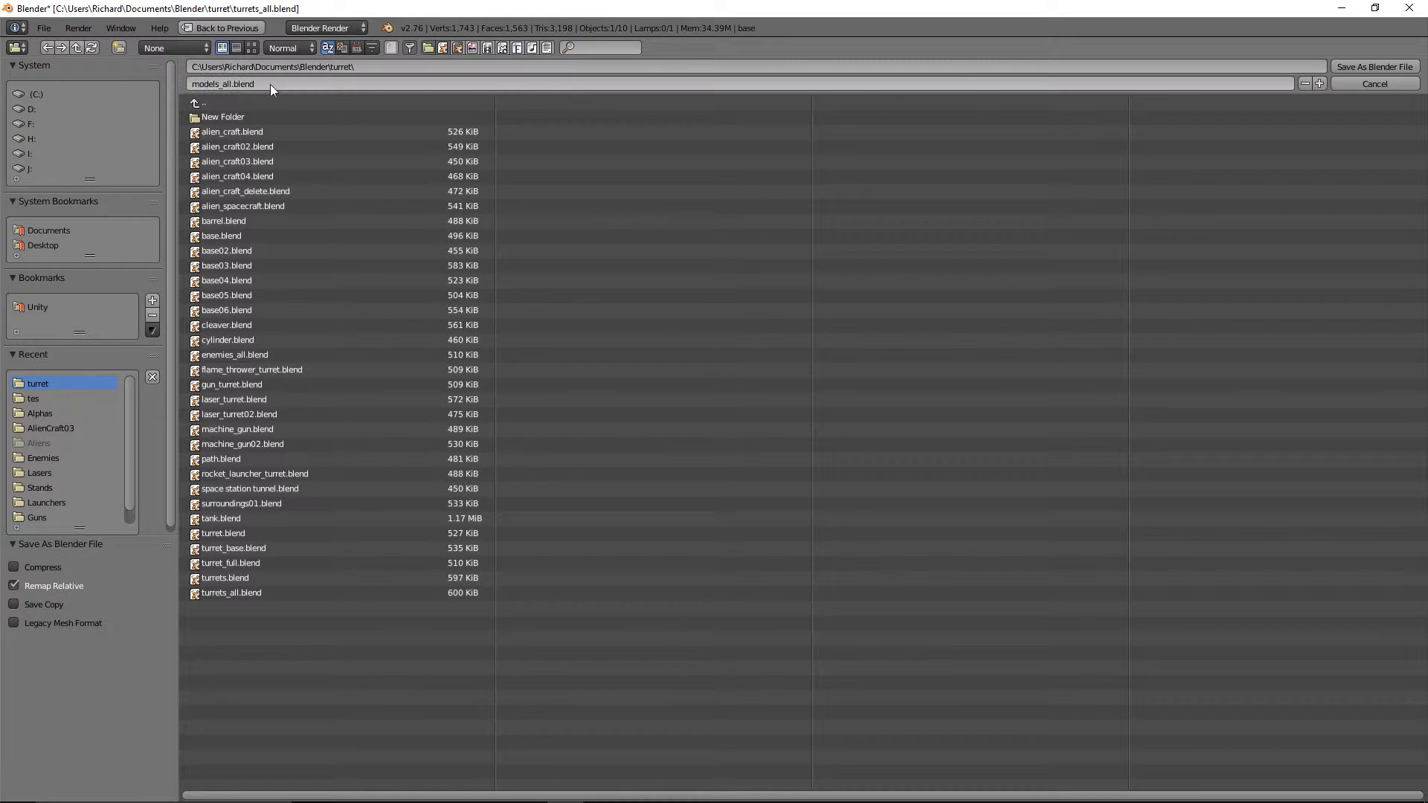
click(1375, 66)
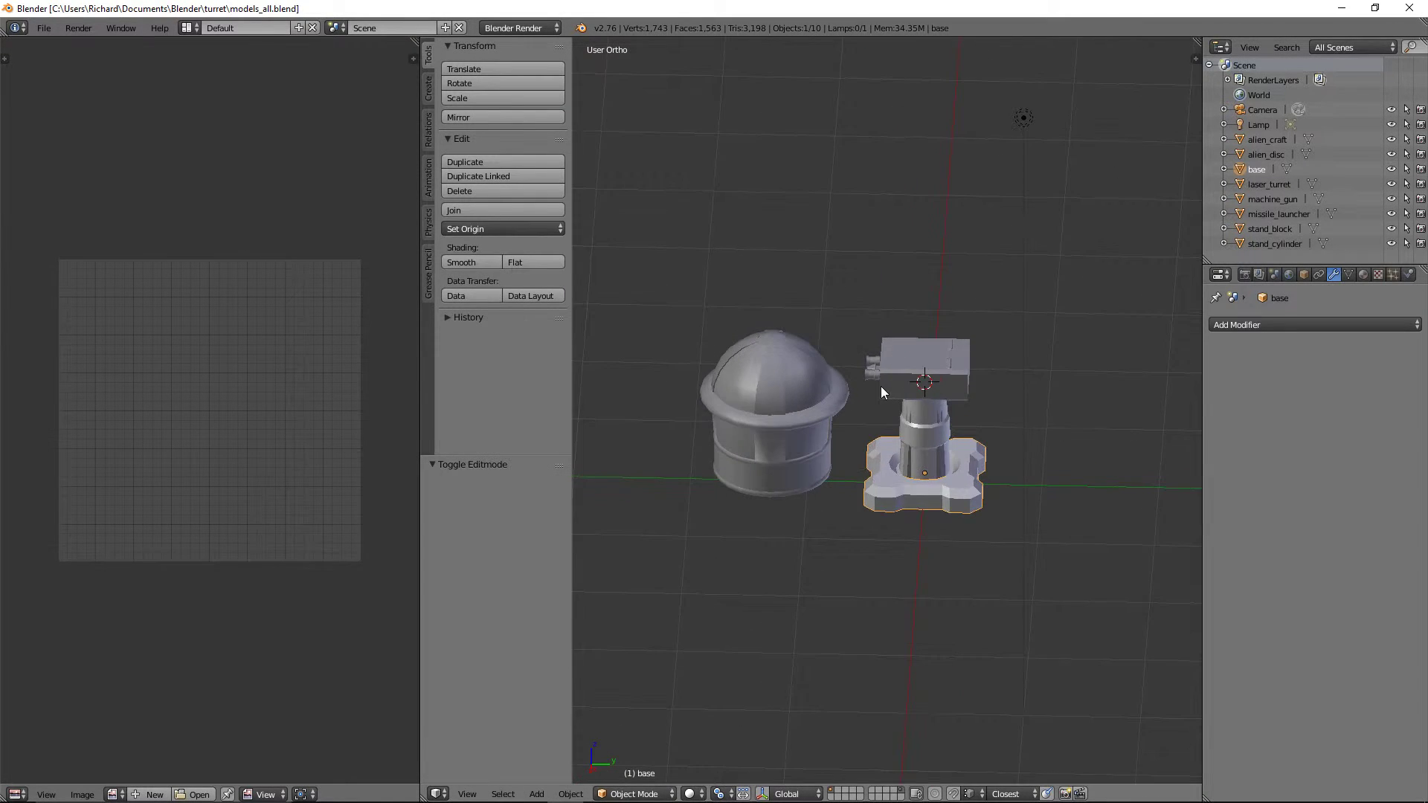
Open the FBX exporter and browse to the Documents/Tower Defense/Models folder
scroll(880, 386, up, 3)
mouse_move(868, 368)
middle_down()
mouse_move(924, 305)
mouse_move(875, 381)
mouse_move(873, 355)
mouse_move(867, 394)
mouse_move(878, 383)
middle_up()
scroll(877, 383, down, 3)
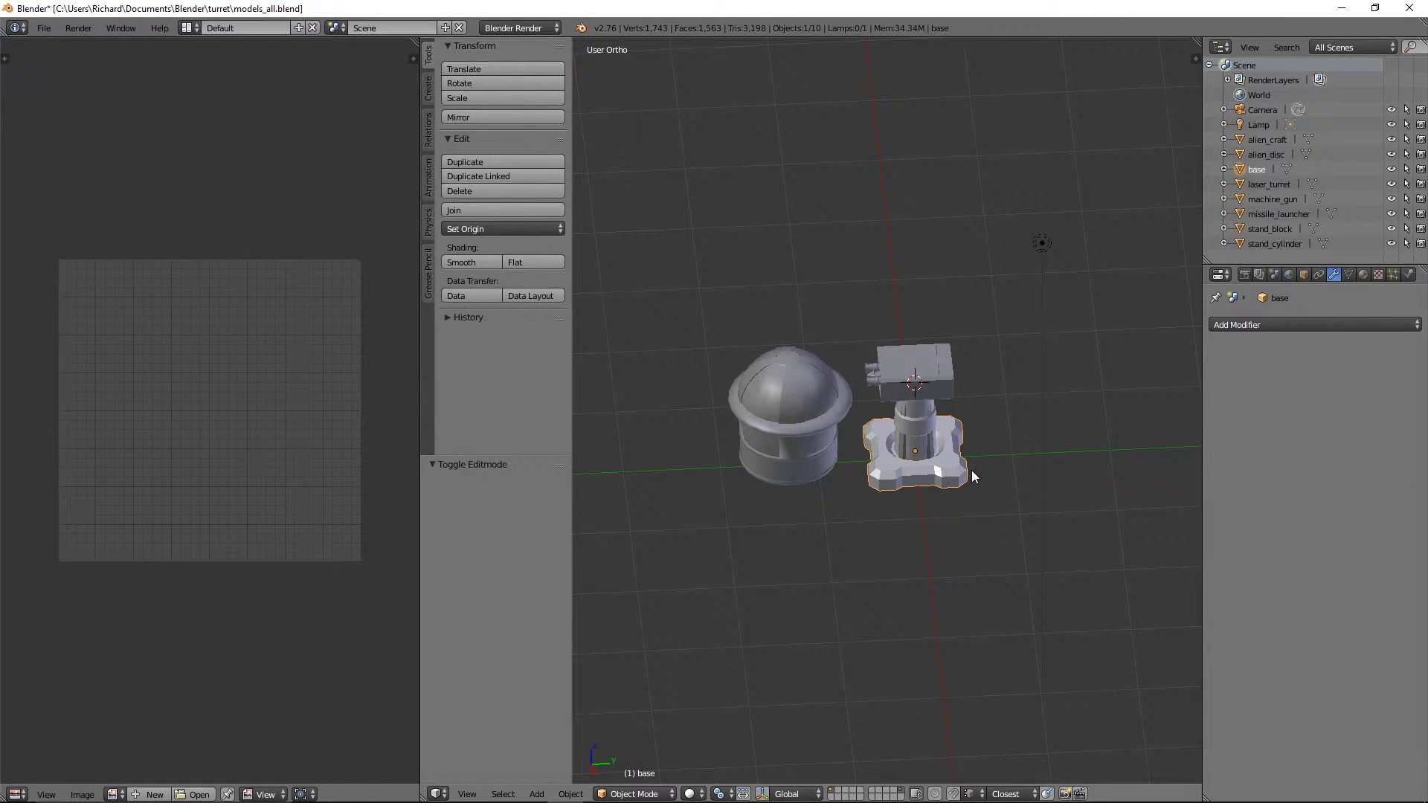
click(43, 27)
mouse_move(112, 316)
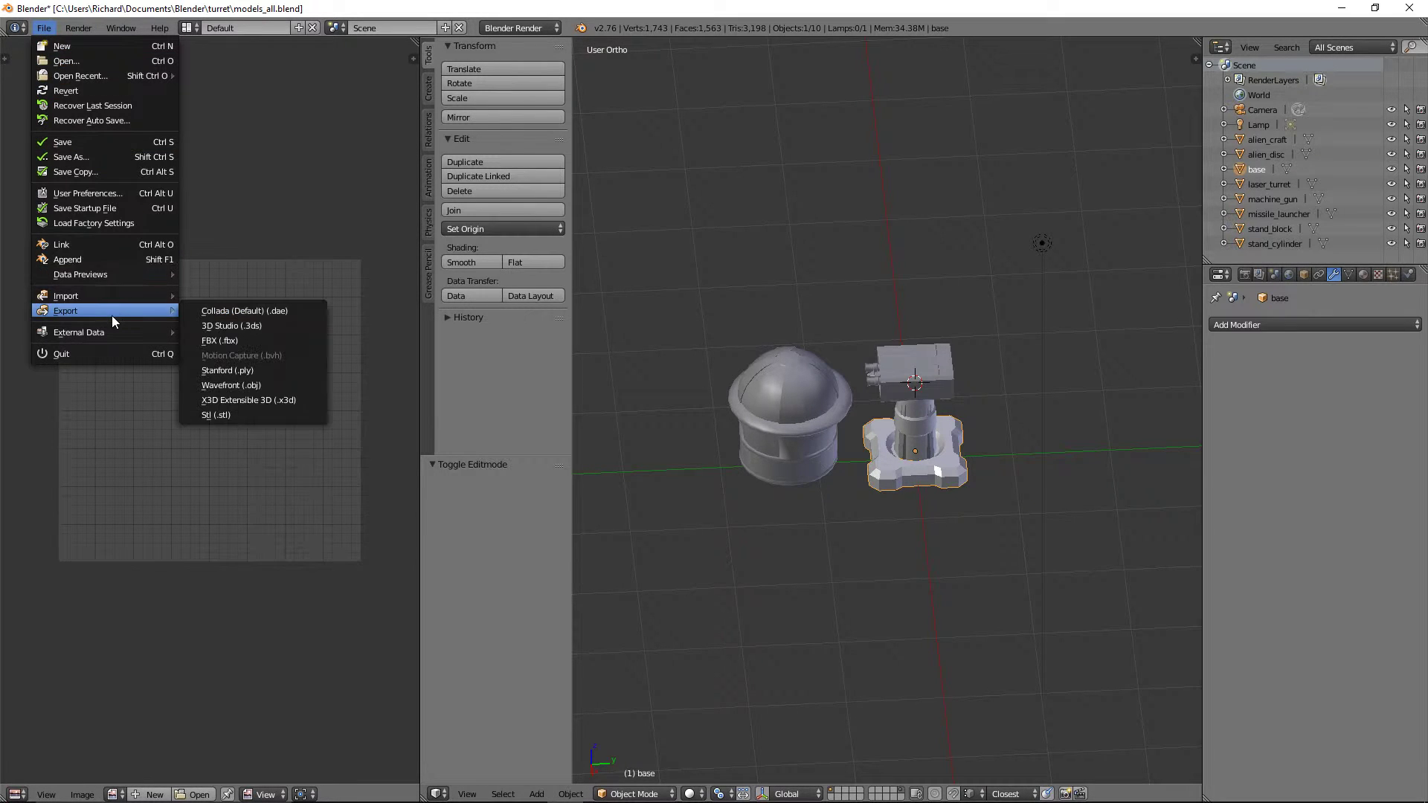
click(217, 341)
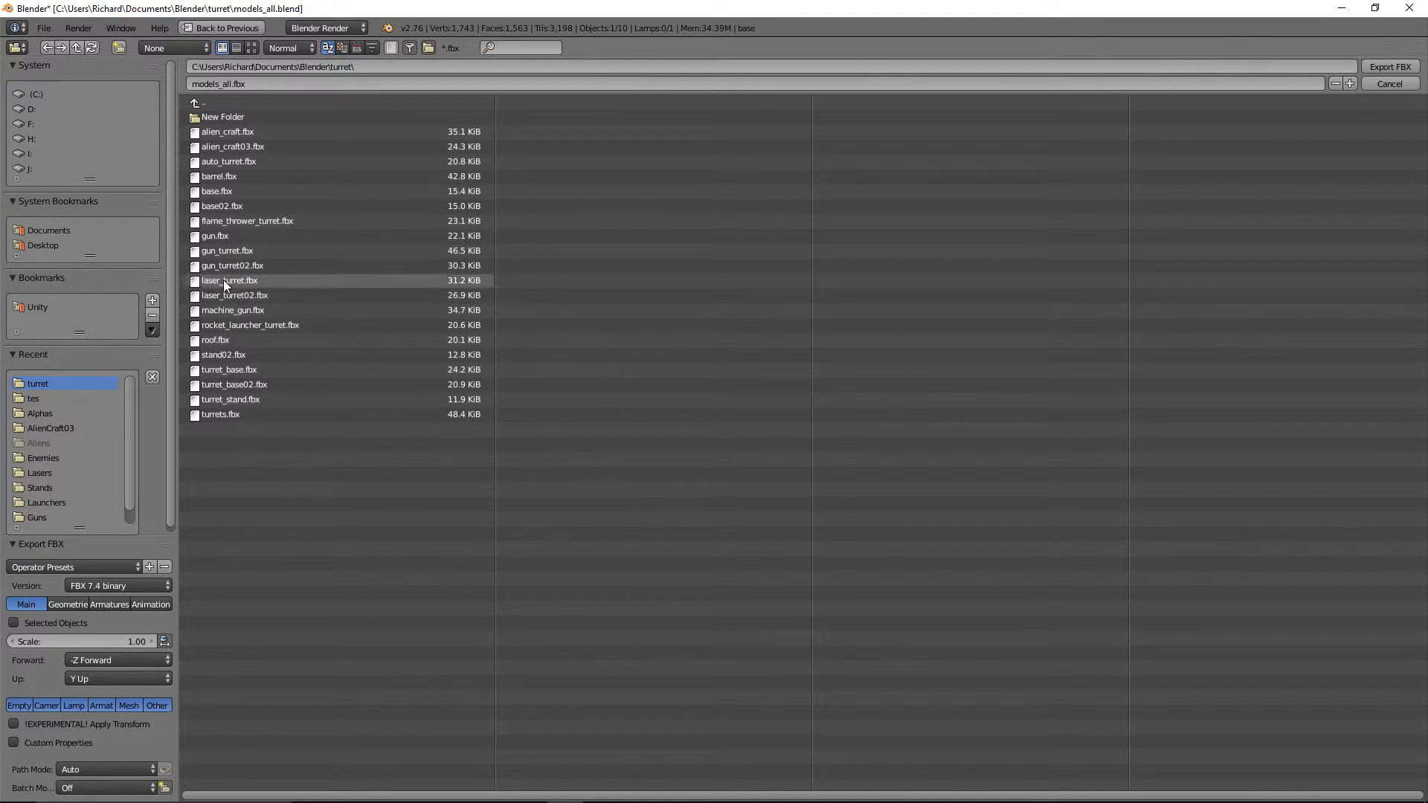
click(201, 102)
click(202, 103)
click(234, 534)
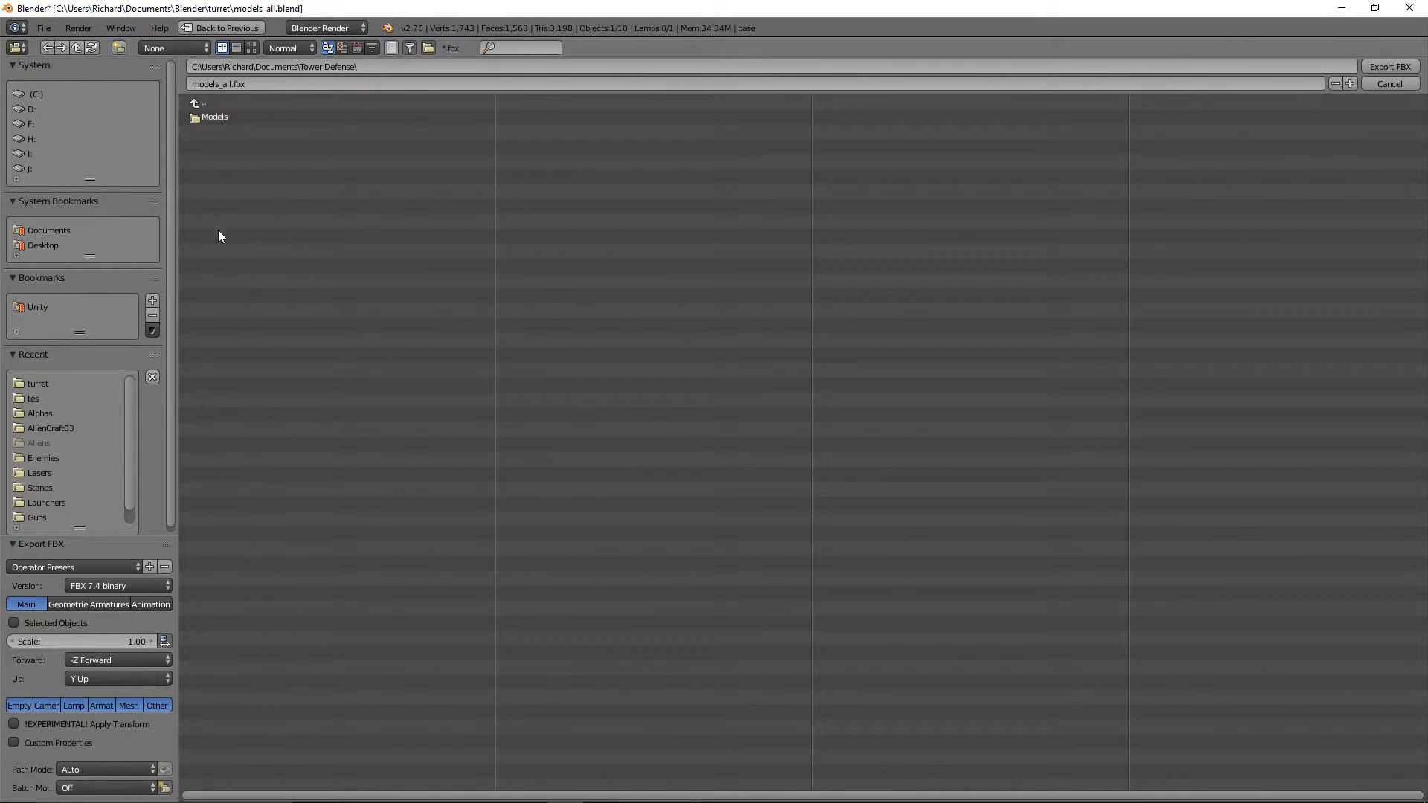
click(211, 117)
Create a Base folder inside Models, enter it, and name the file base.fbx
click(118, 47)
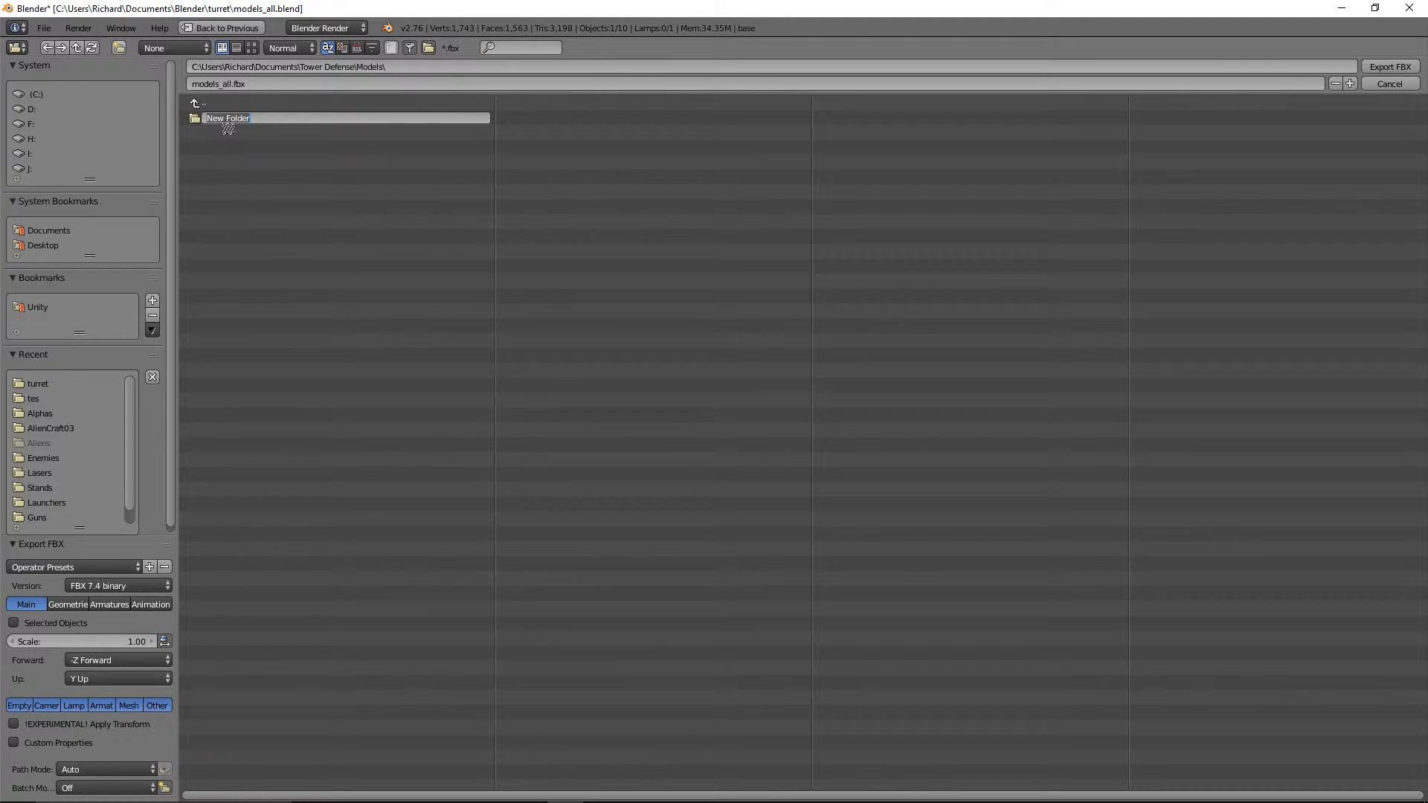
text(Base)
key(Return)
click(201, 115)
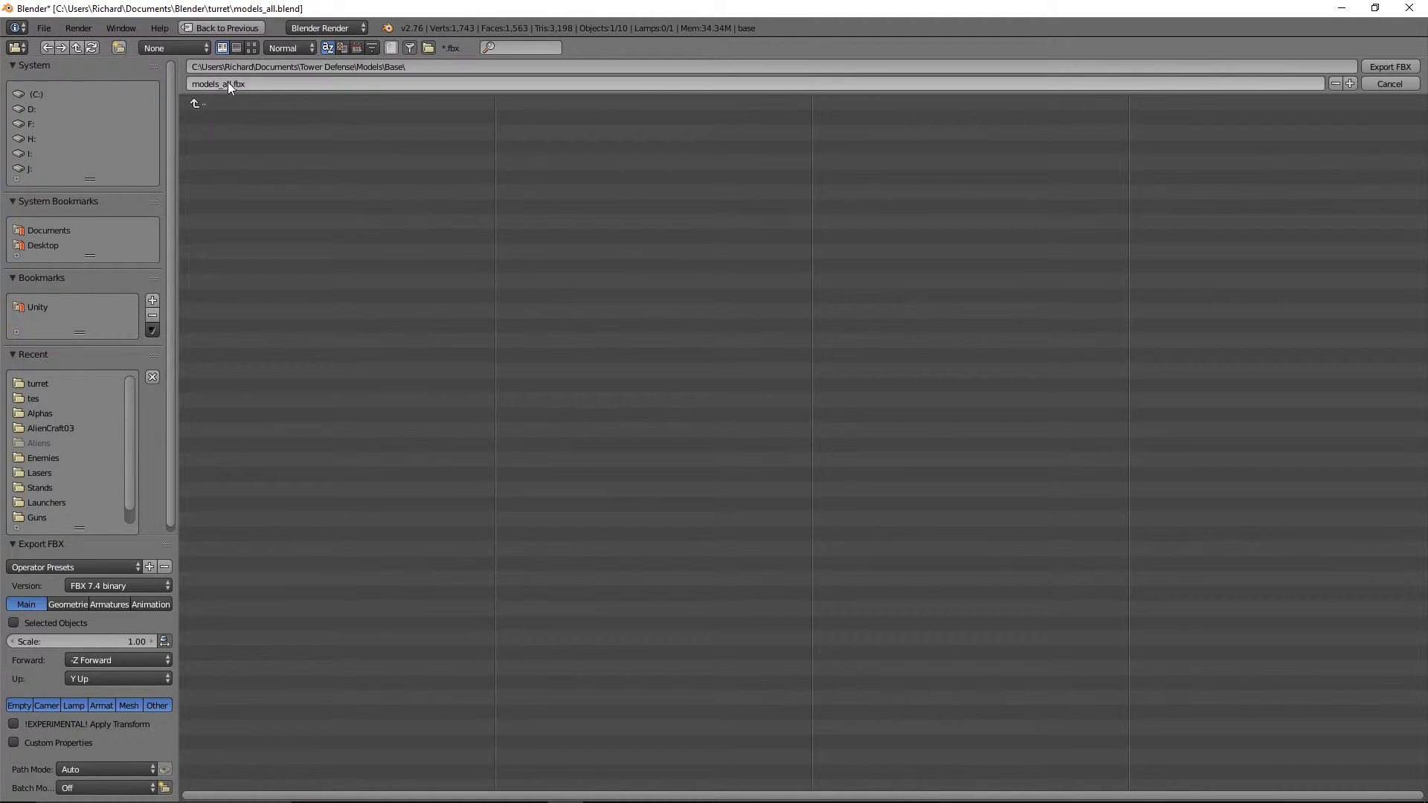
click(247, 86)
key(Home)
key(ctrl+shift+Right)
text(base)
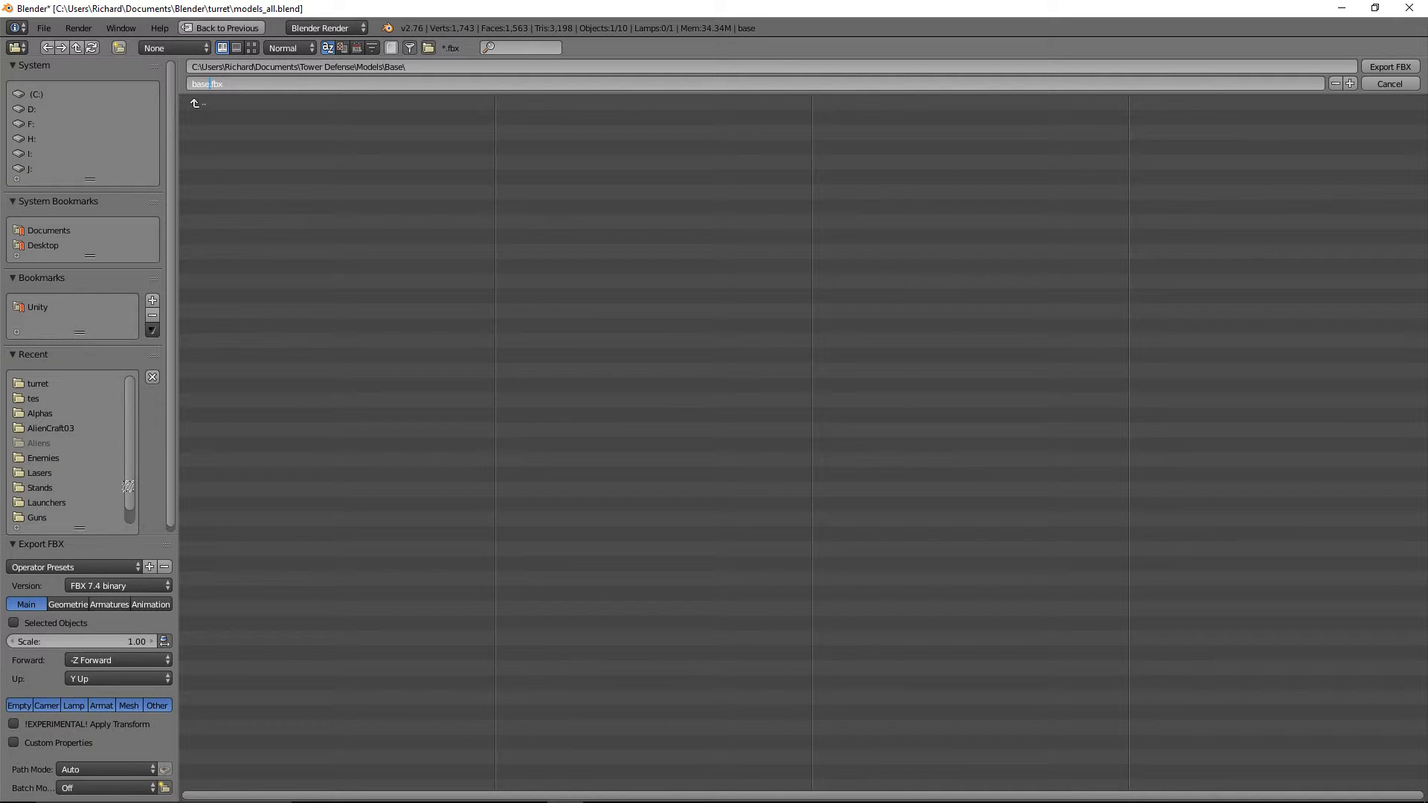
Collapse the sidebar bookmark lists and enable the Selected Objects export option
click(11, 354)
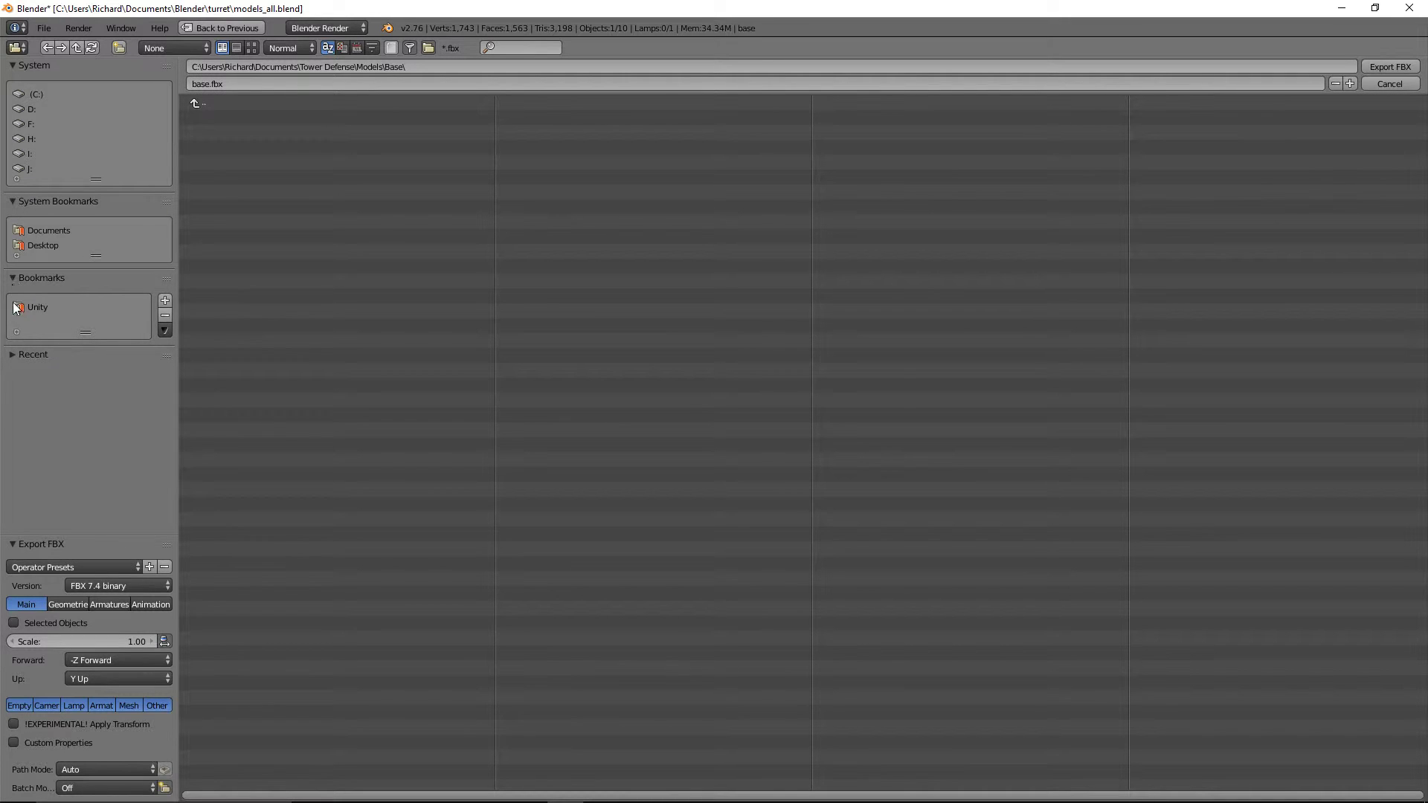
click(12, 278)
click(9, 202)
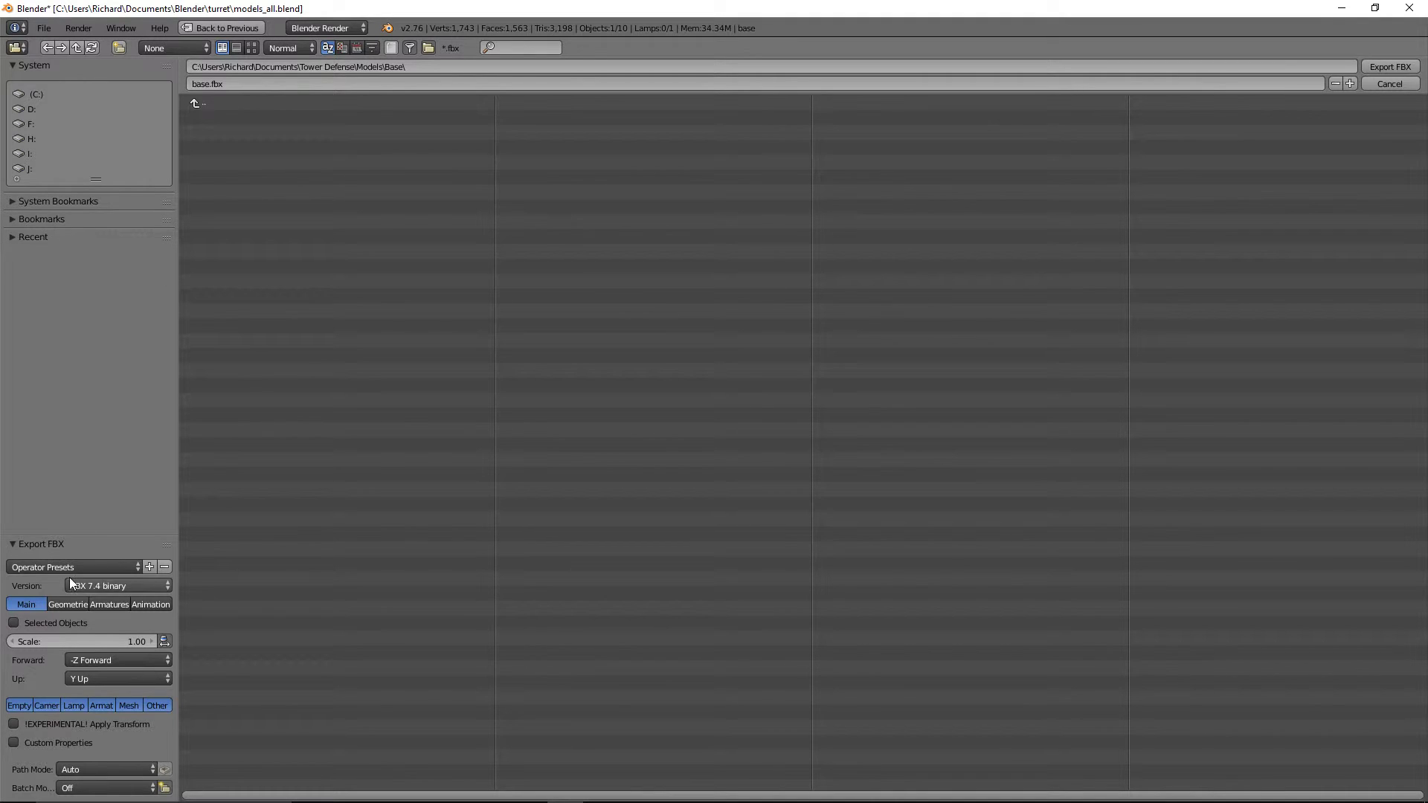
scroll(64, 447, down, 7)
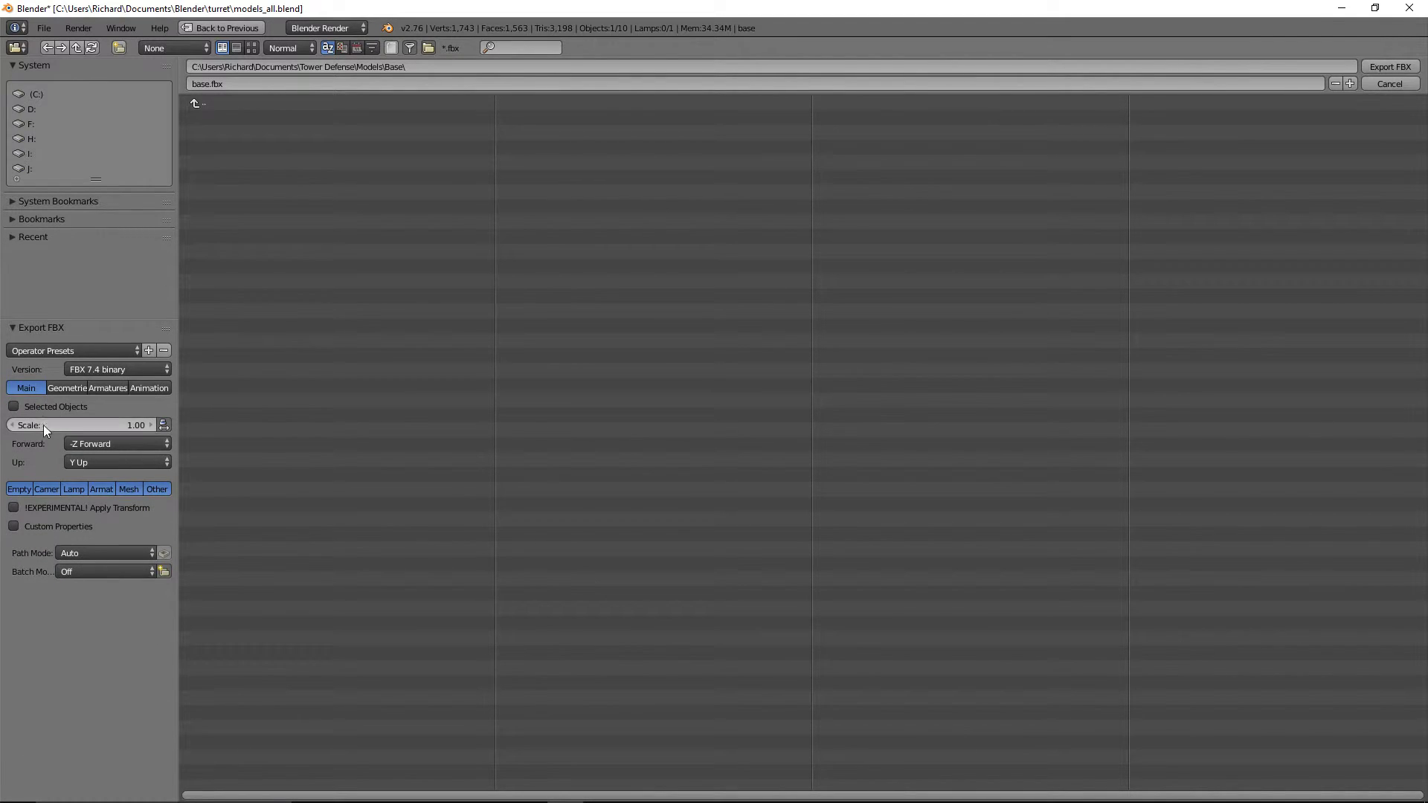
click(35, 408)
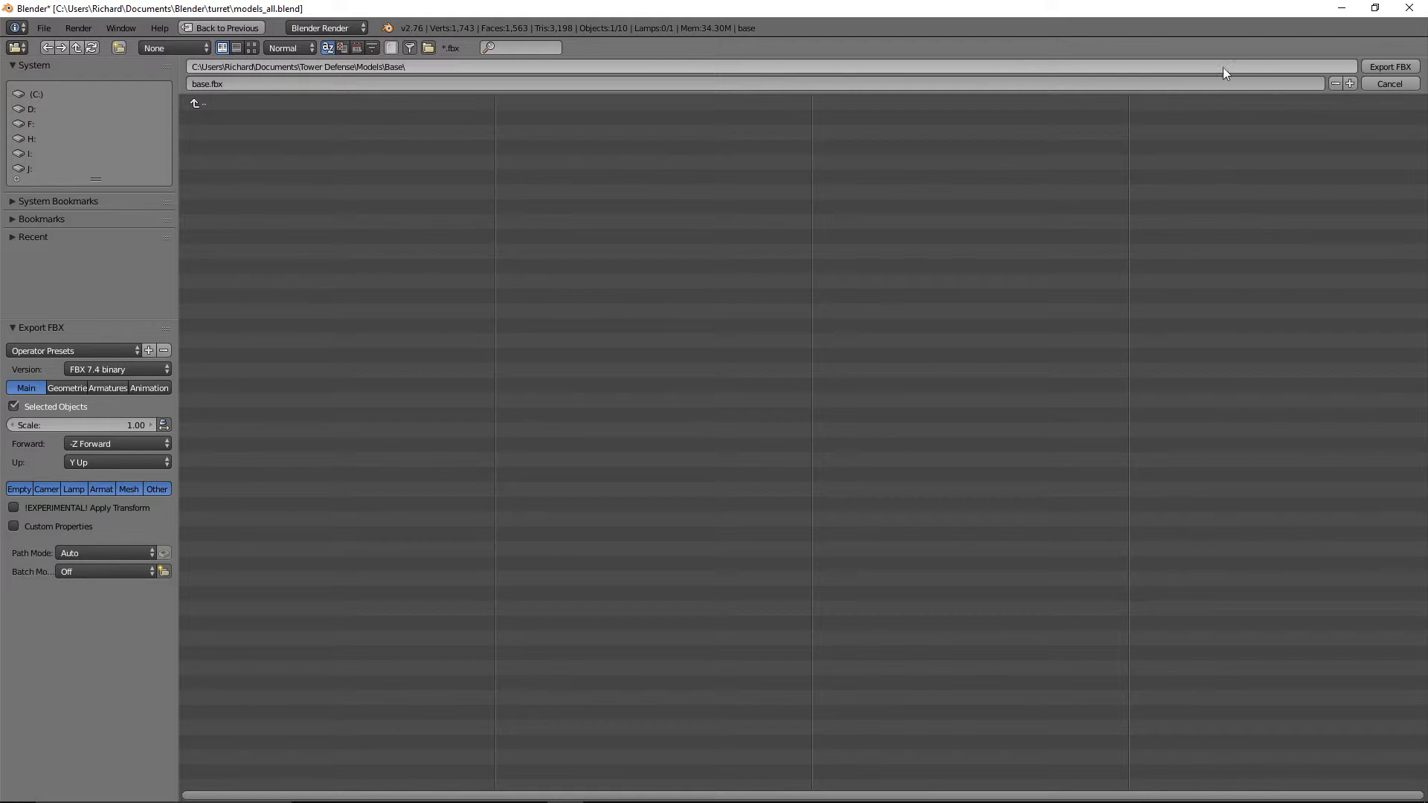
Export base.fbx, then select stand_cylinder for a new FBX export
click(1392, 66)
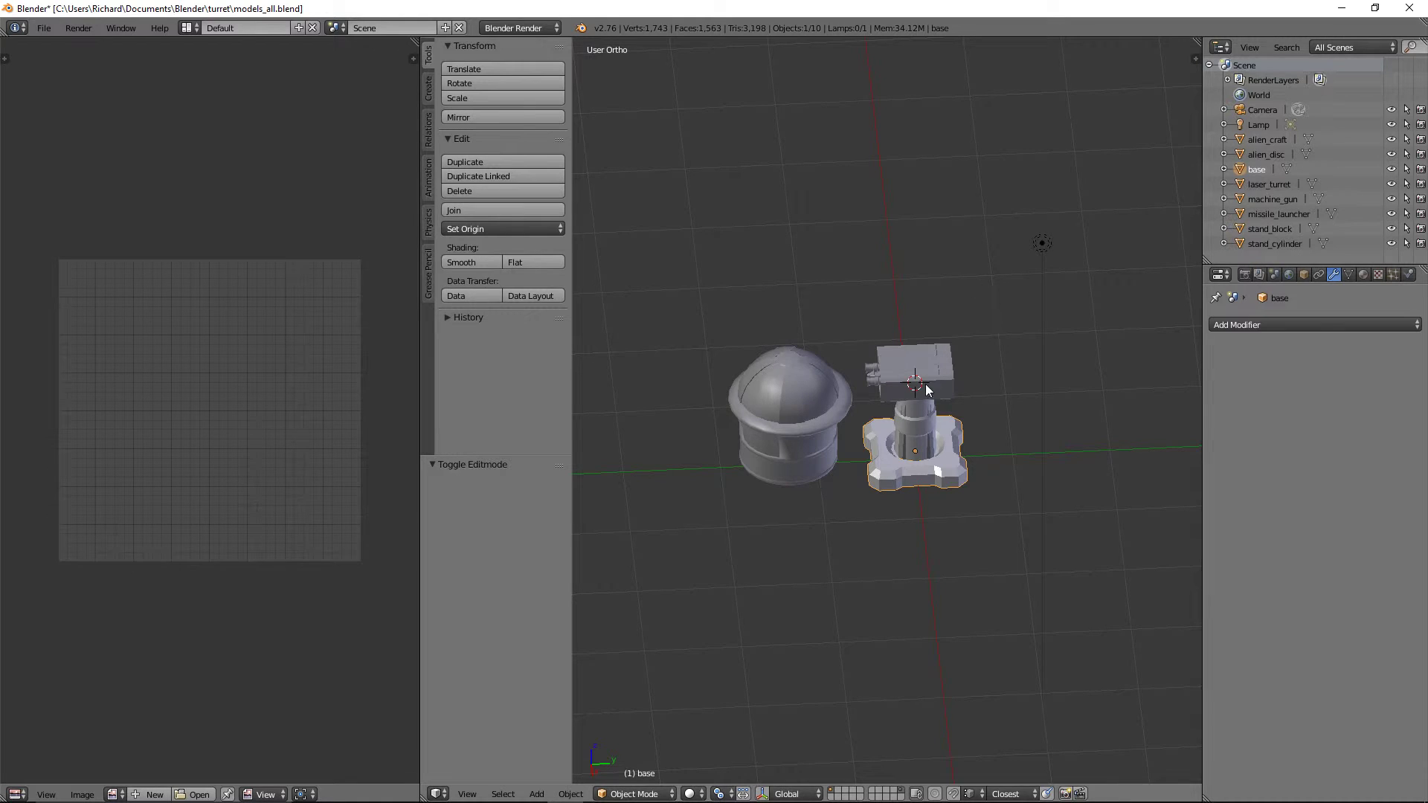
right_click(926, 444)
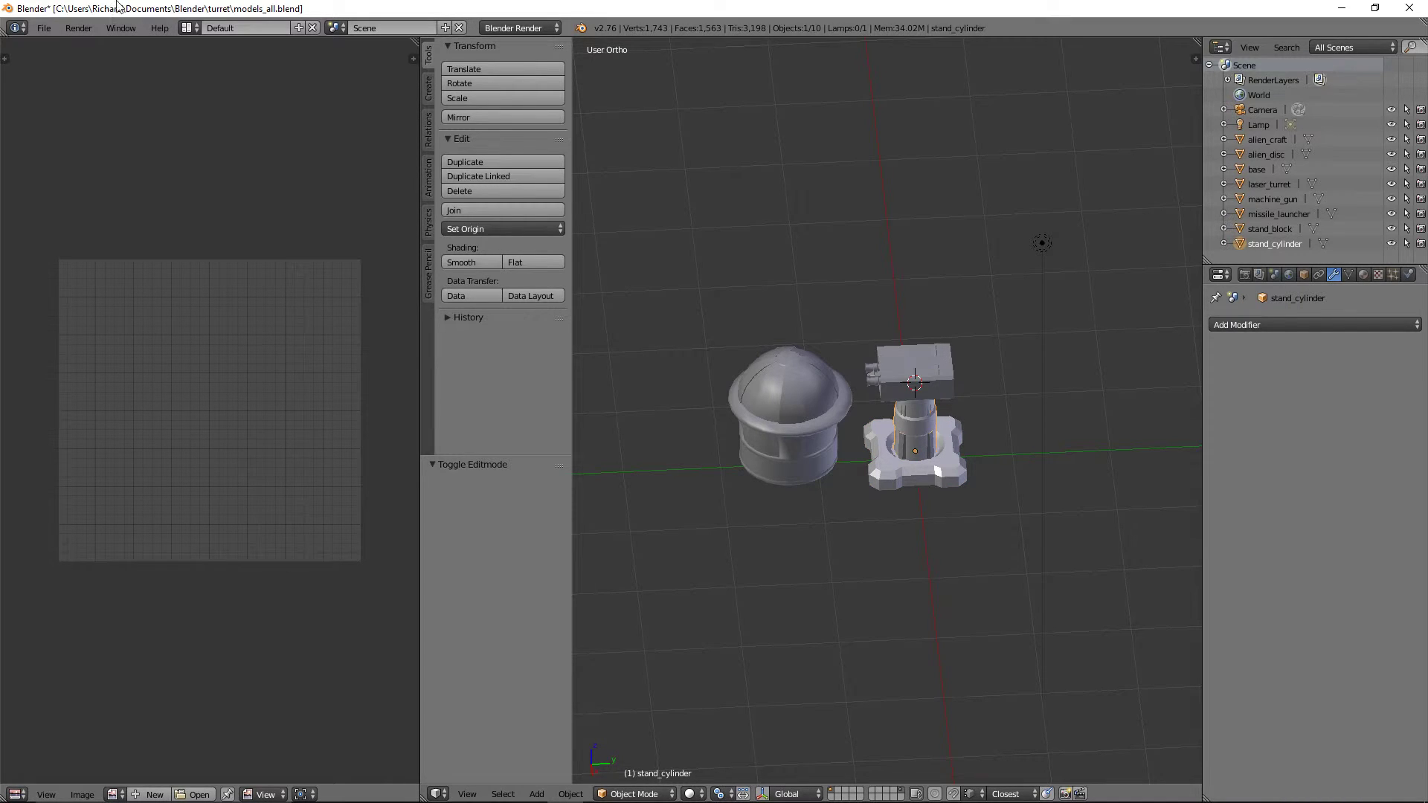
click(44, 27)
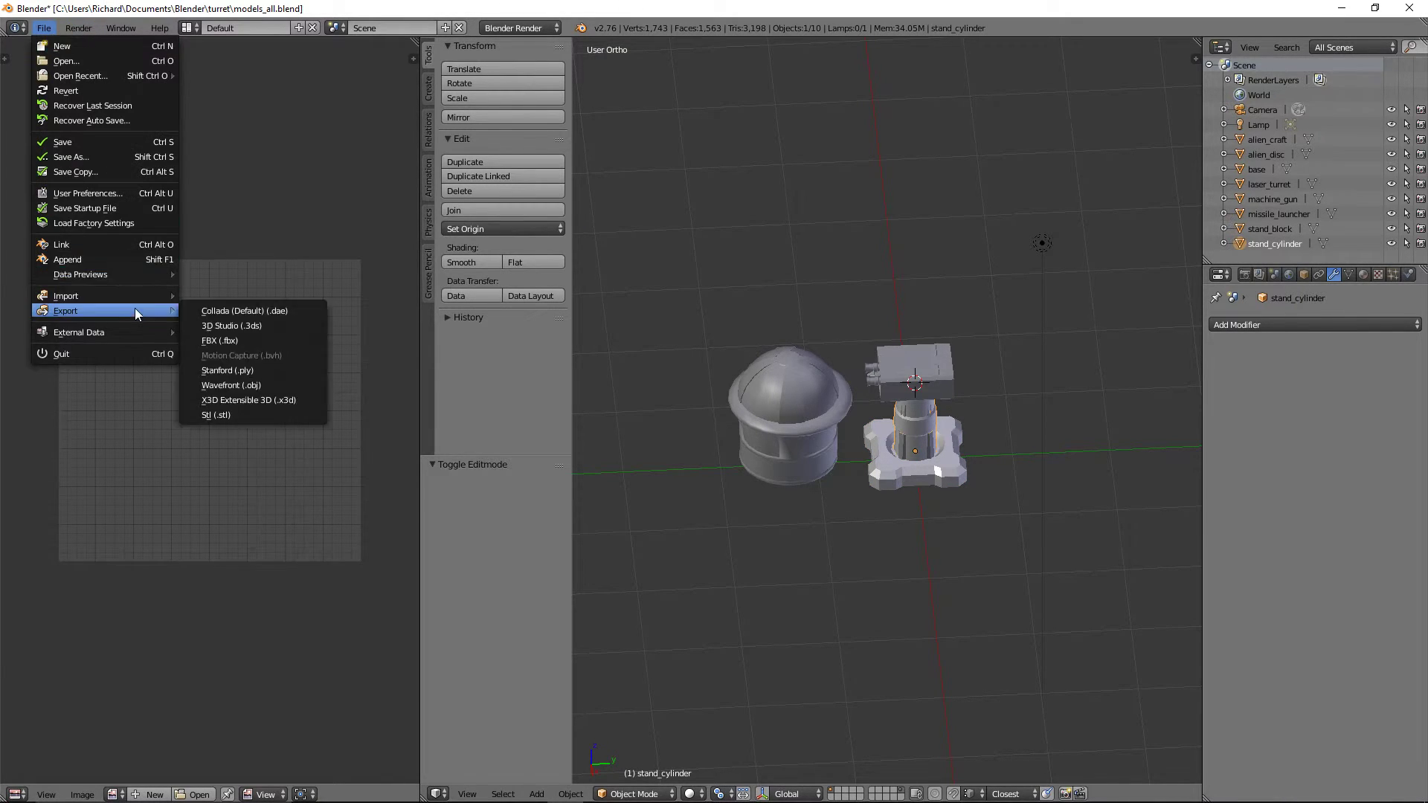
click(251, 340)
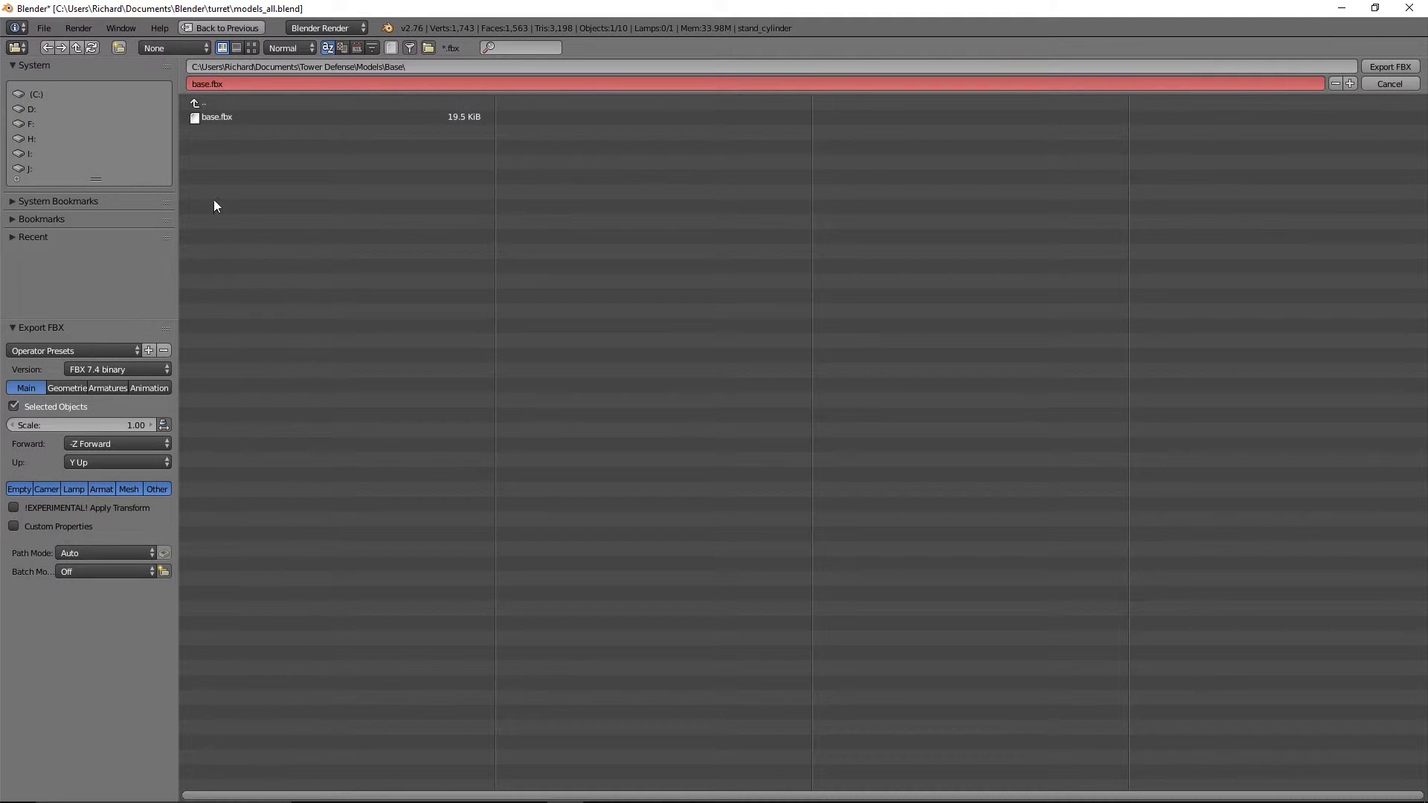
Create a Stands folder inside Models and enter it
click(197, 103)
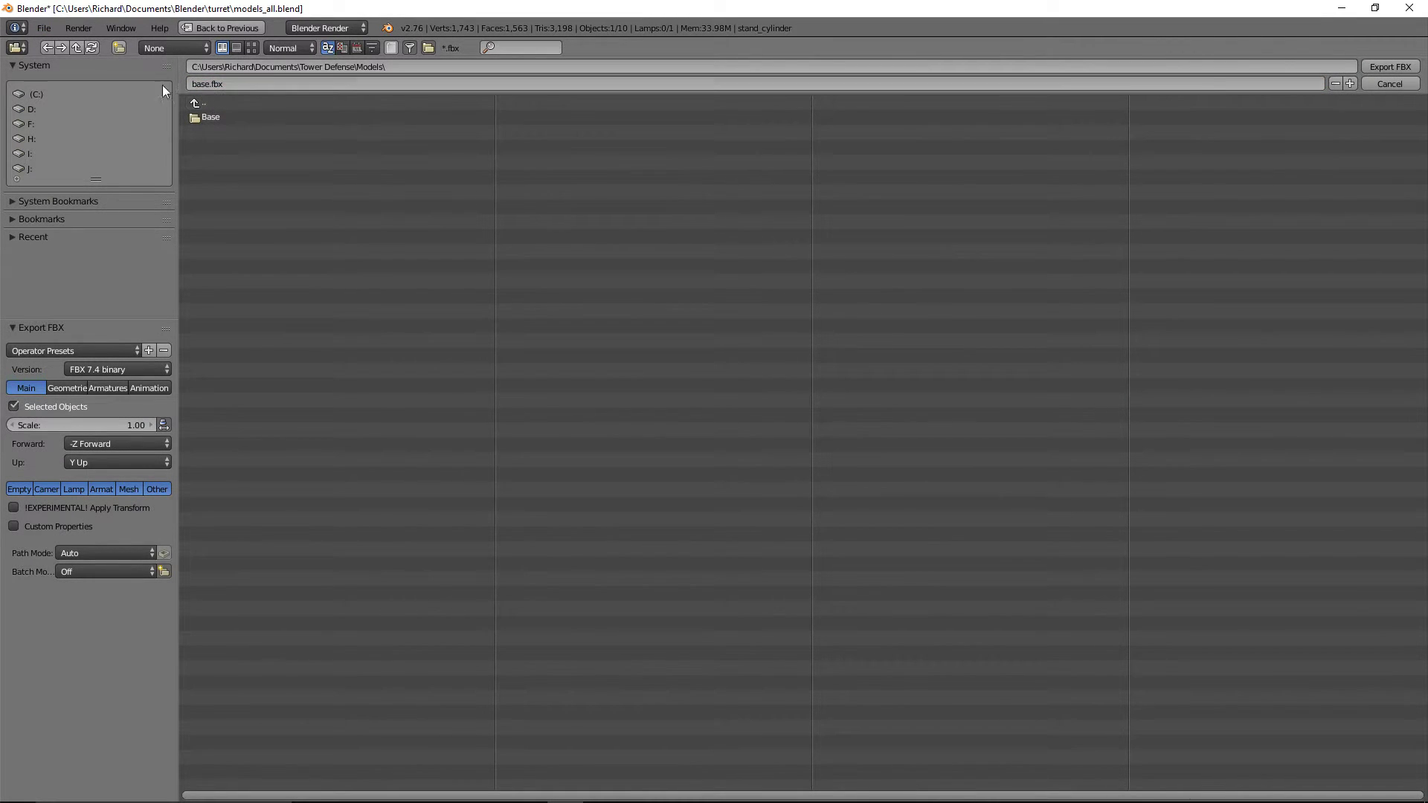
click(119, 48)
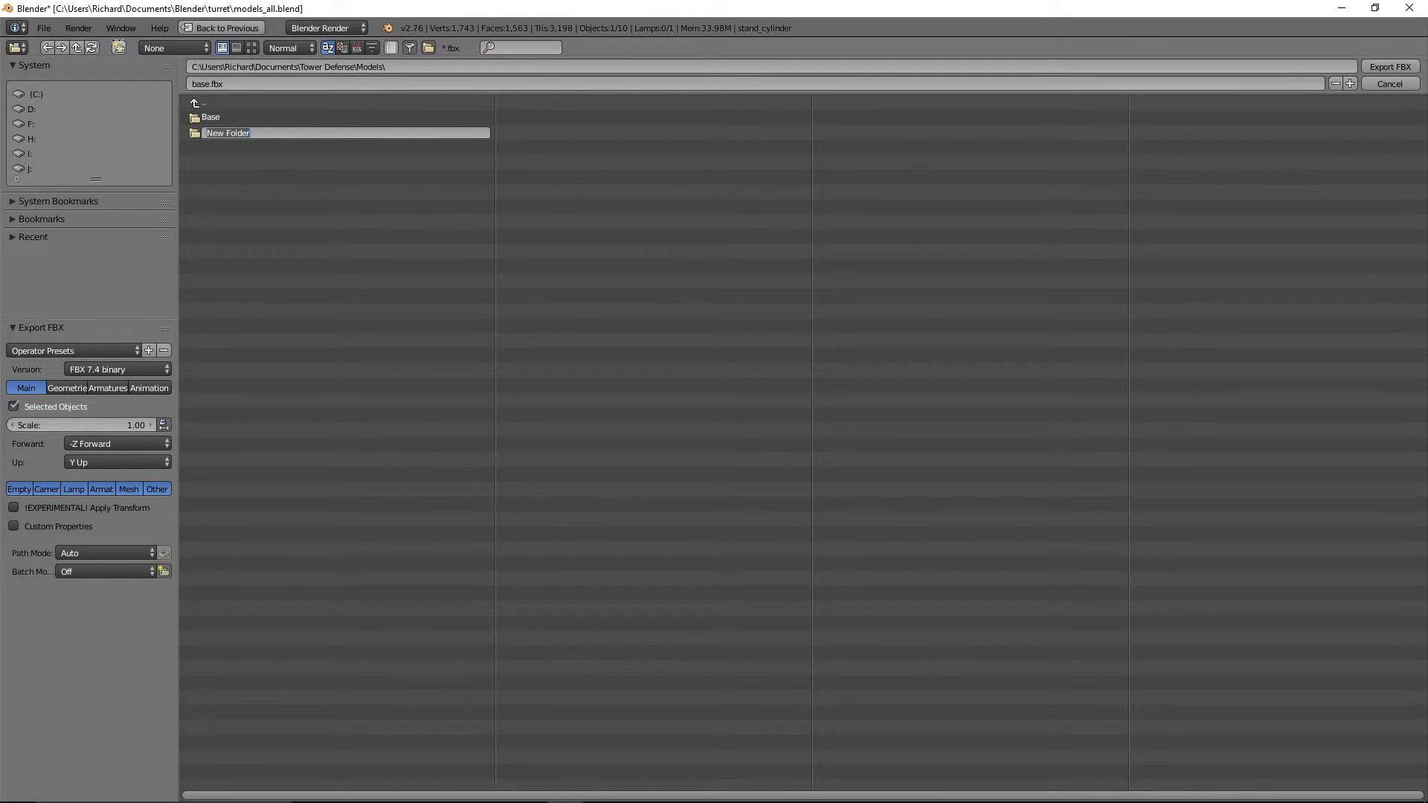
text(Stands)
key(Return)
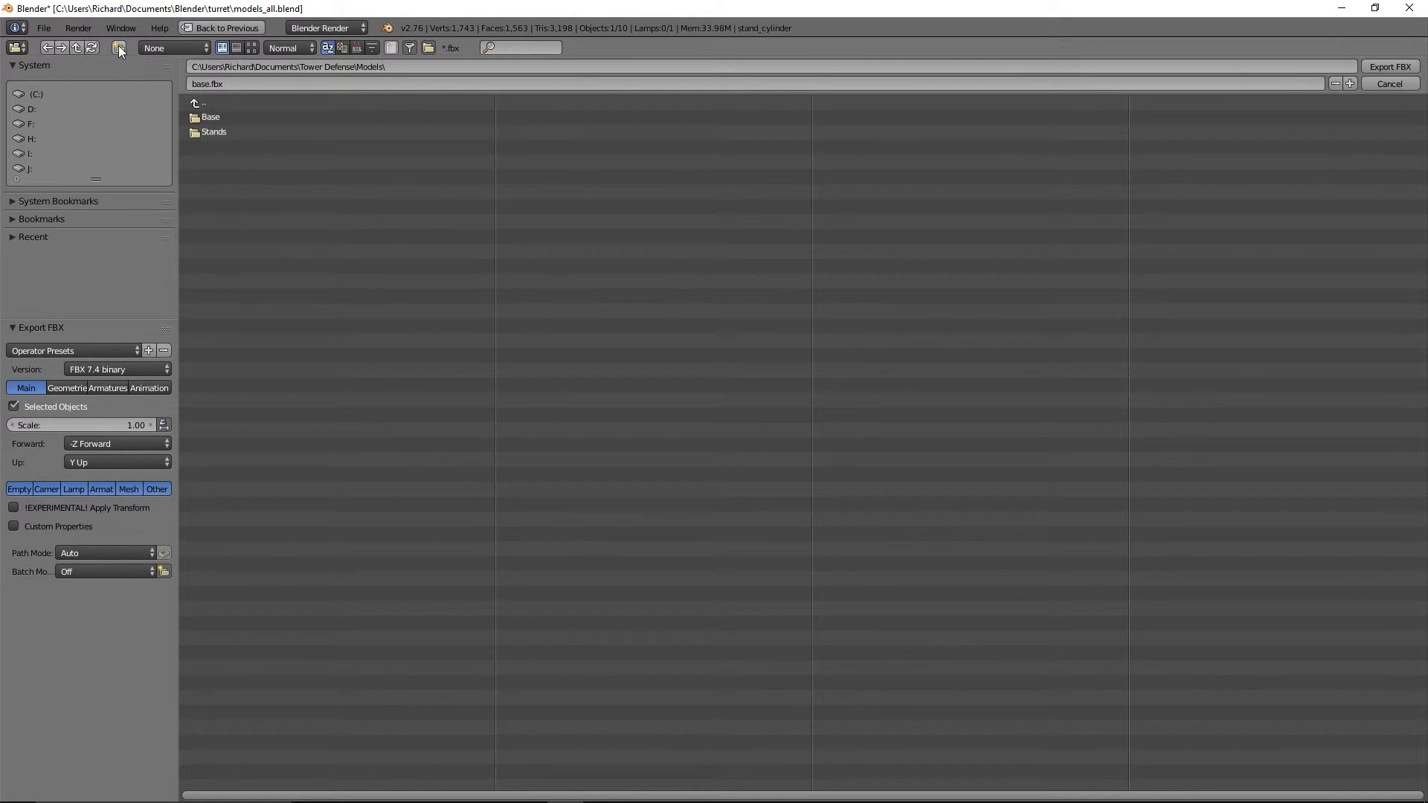
click(217, 134)
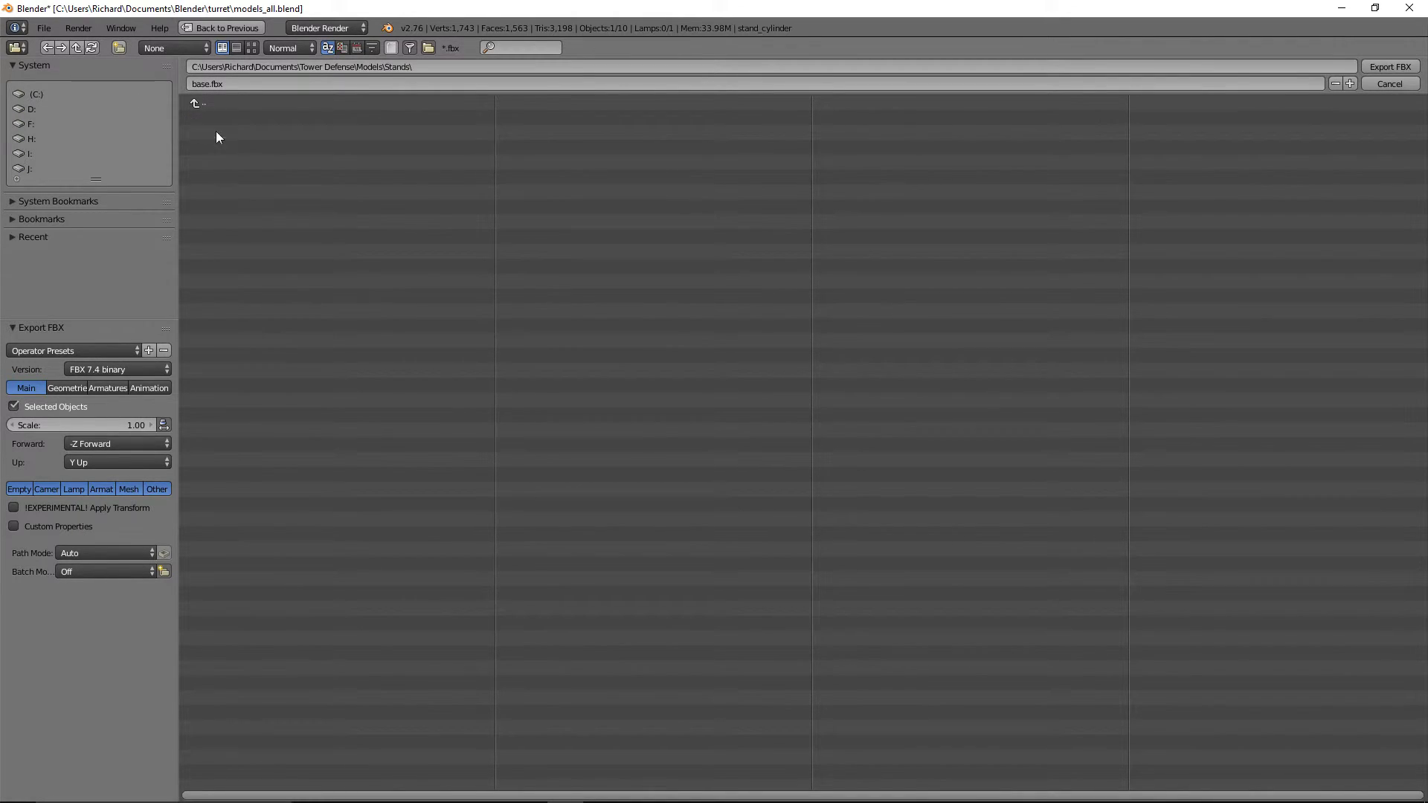
Rename the file to stand_cylinder.fbx, export it, and select stand_block
double_click(210, 84)
key(Right)
key(ctrl+BackSpace)
text(stand_cylinder)
click(1413, 69)
click(1389, 68)
right_click(907, 434)
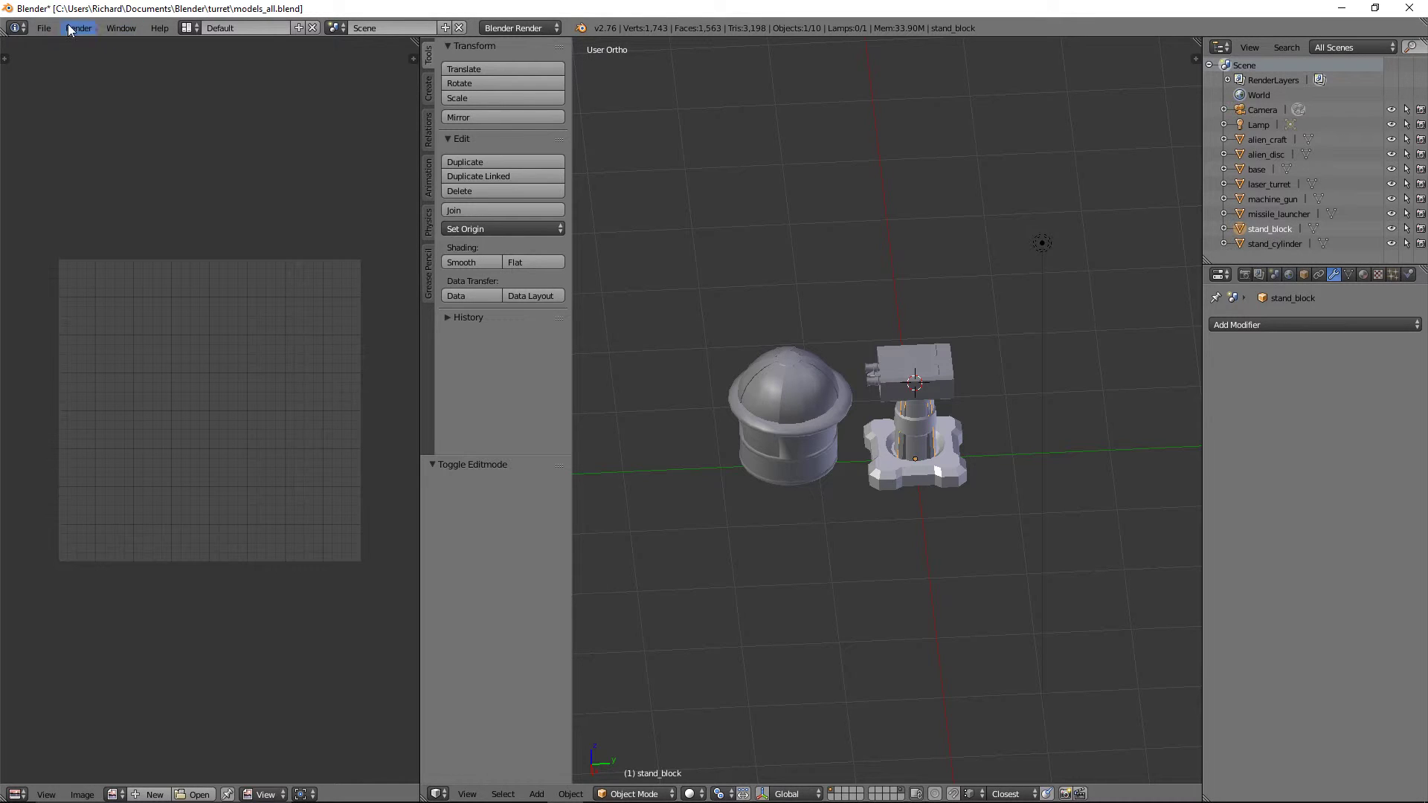
Change the FBX file name to stand_block.fbx and export it into Stands
click(44, 27)
mouse_move(116, 312)
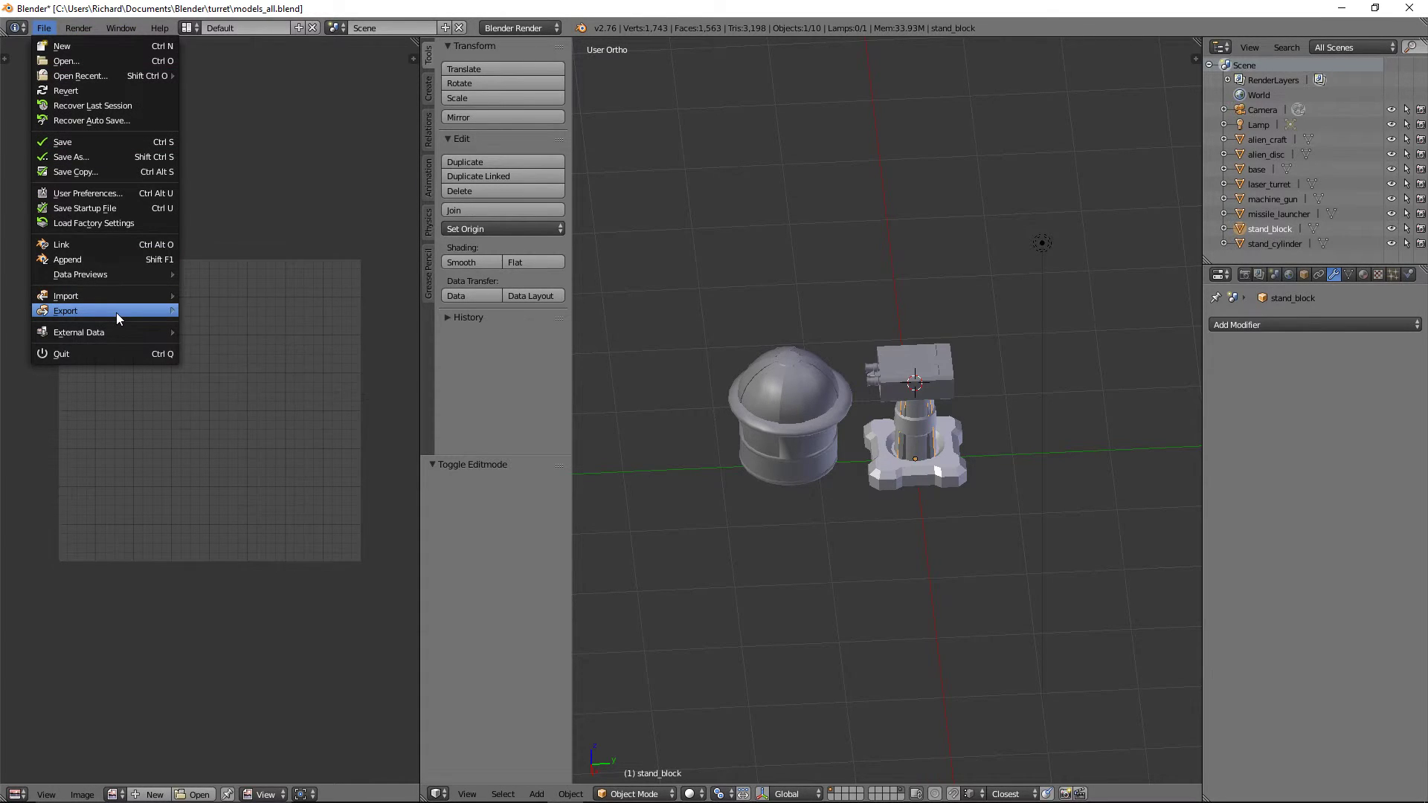
click(208, 340)
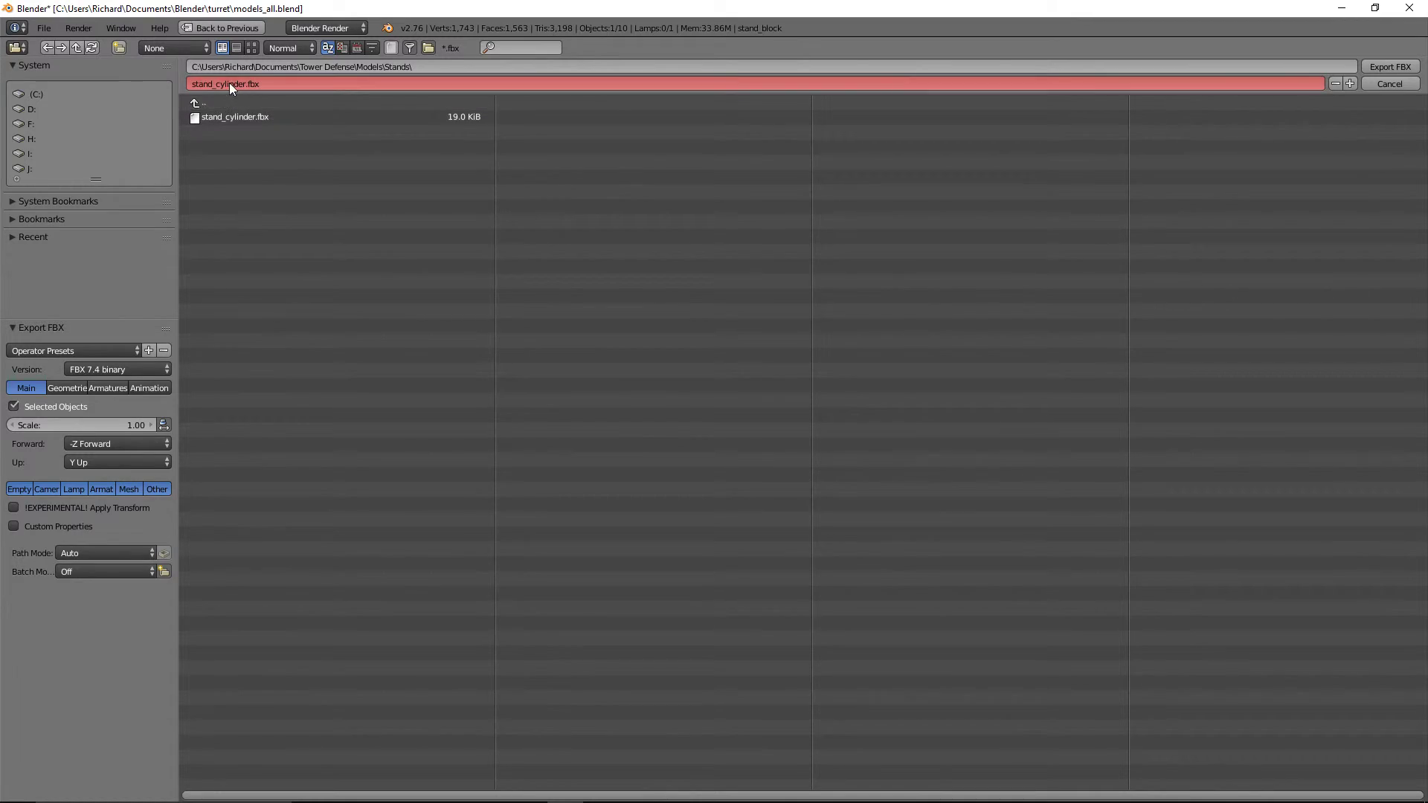
click(294, 87)
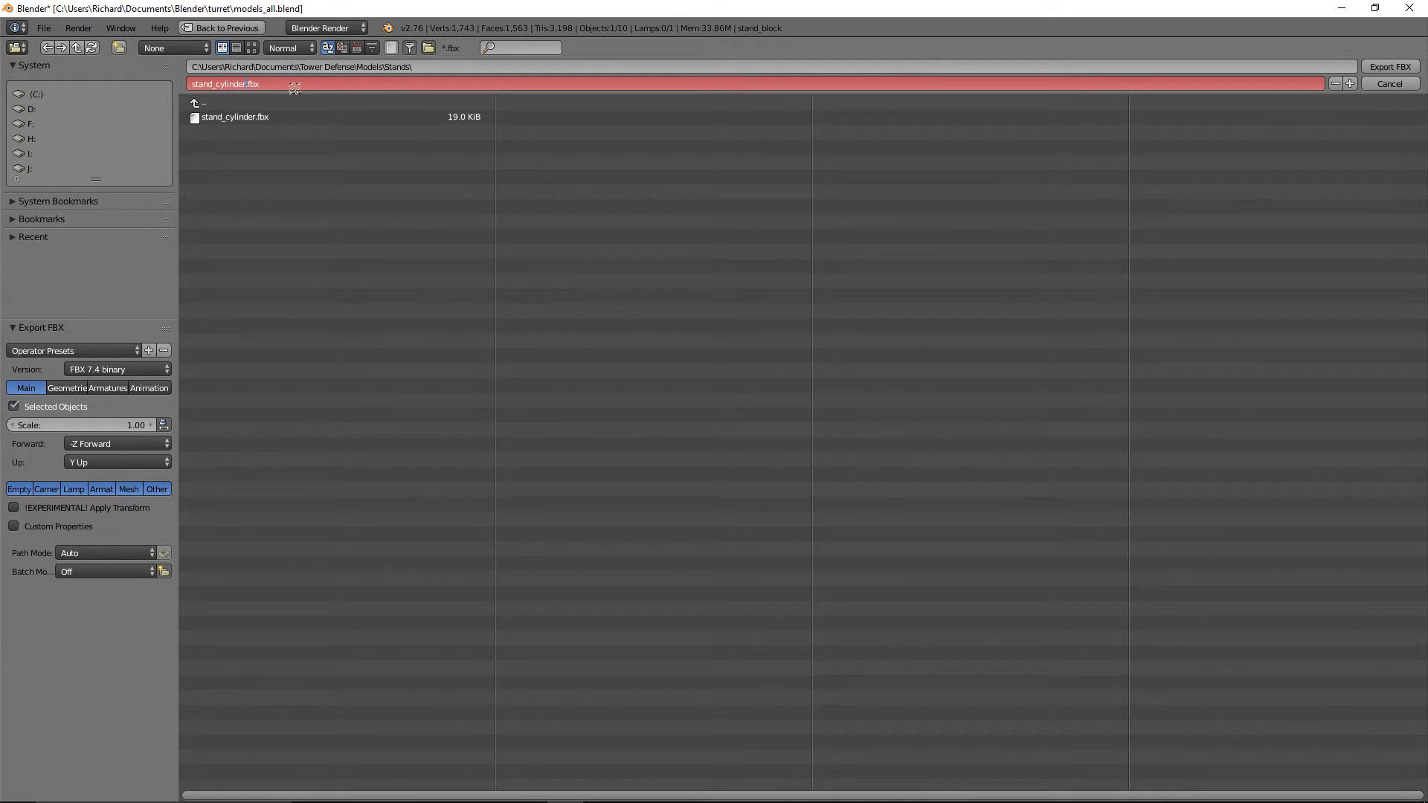
key(BackSpace)
key(BackSpace)
key(BackSpace)
key(BackSpace)
key(BackSpace)
key(BackSpace)
key(BackSpace)
key(BackSpace)
text(block)
key(Return)
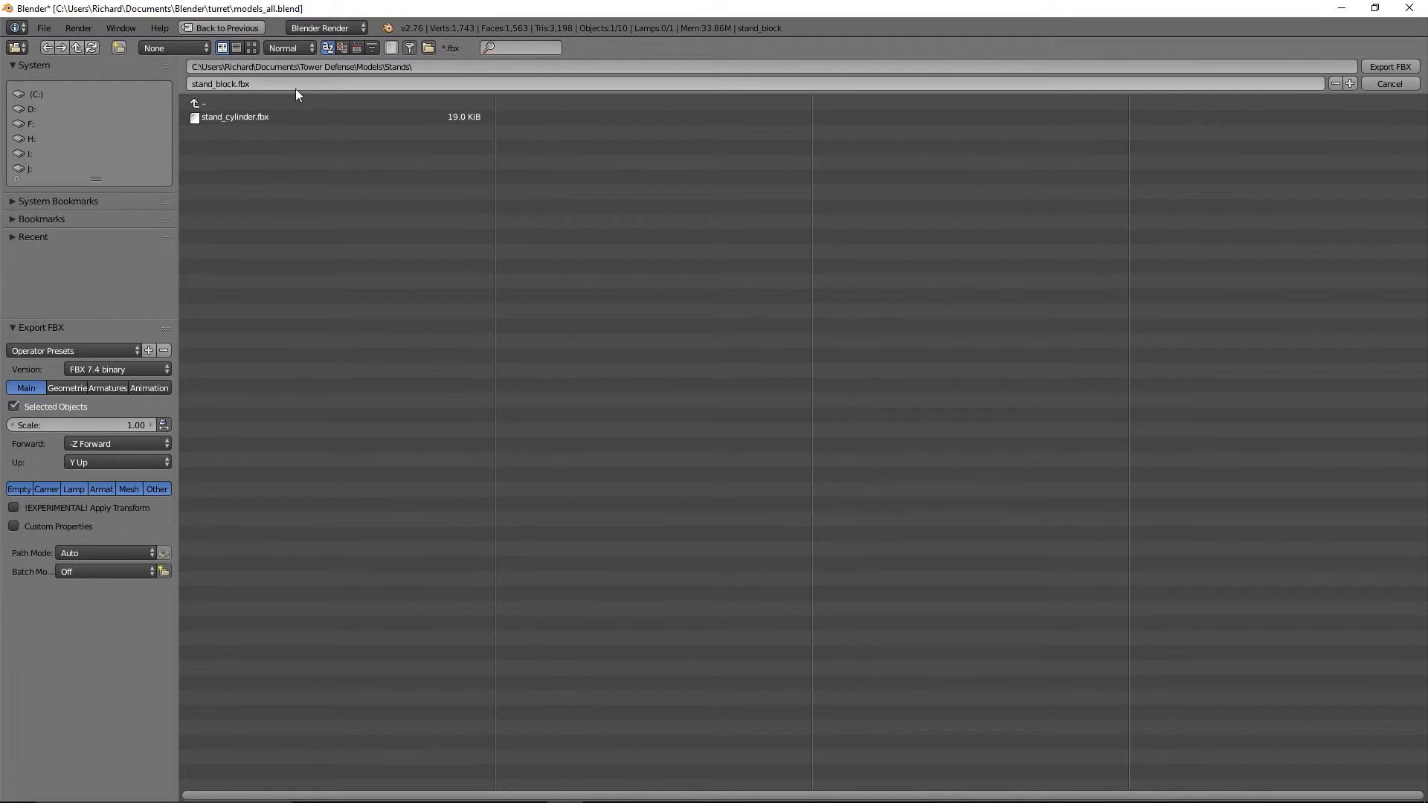
click(1388, 66)
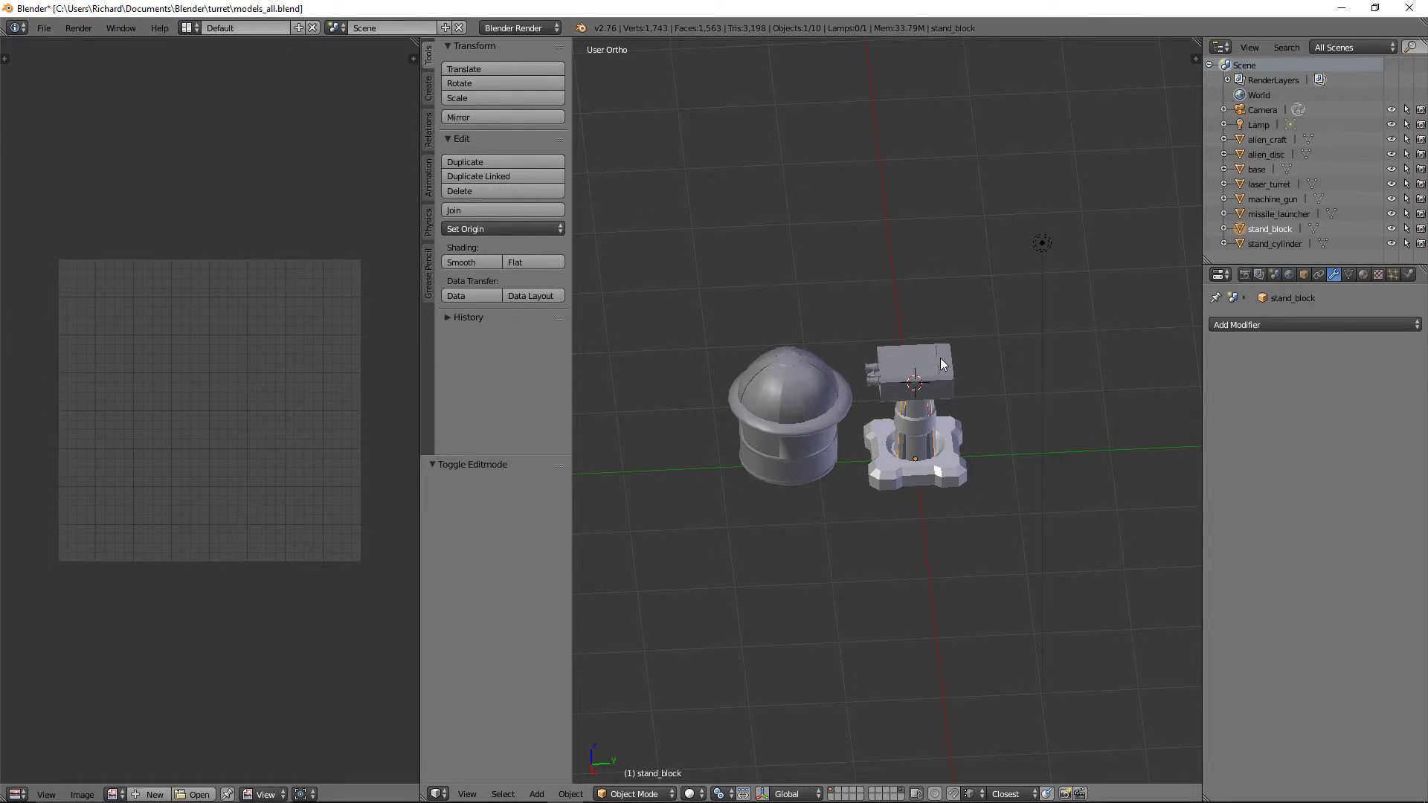
Hide the base, stand_block and stand_cylinder objects
scroll(904, 375, up, 2)
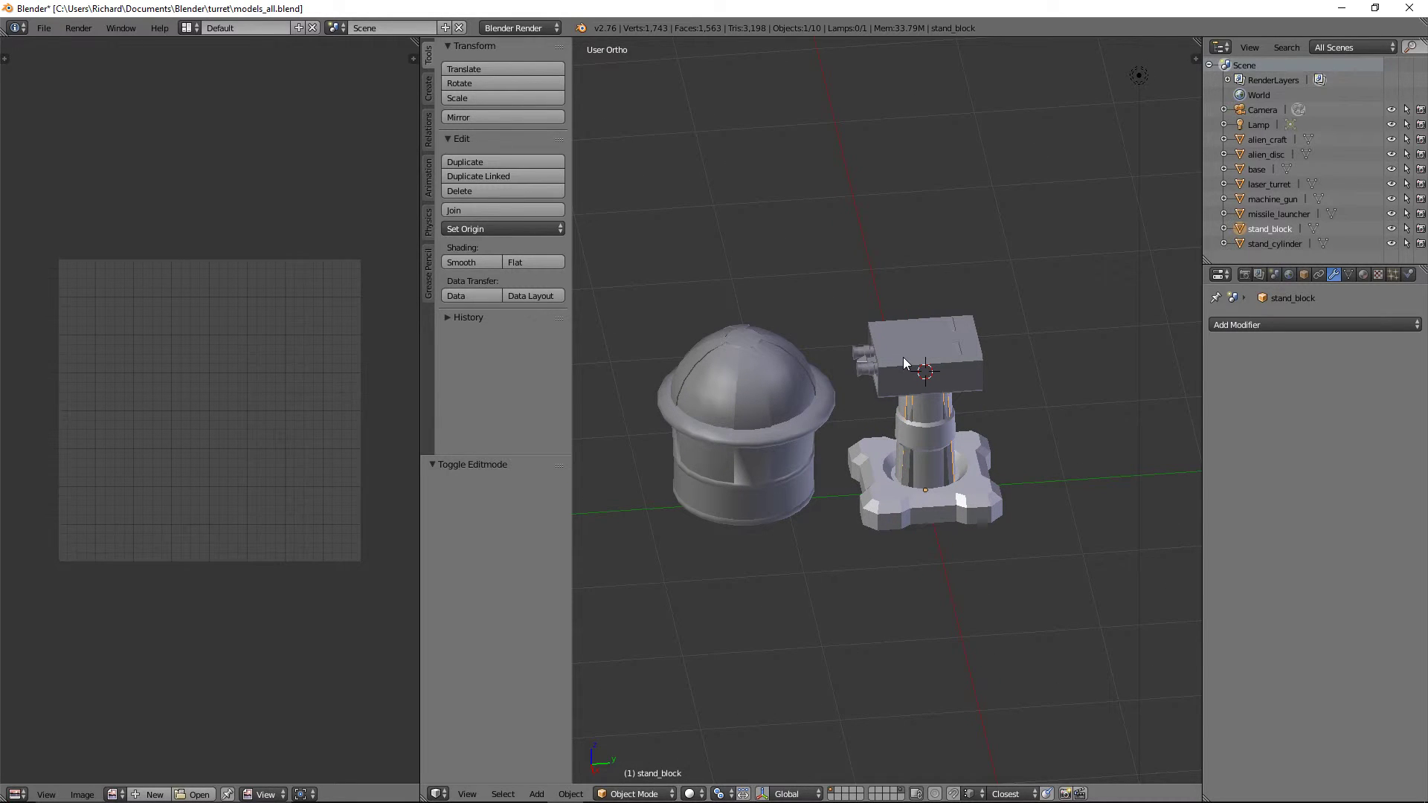
right_click(904, 358)
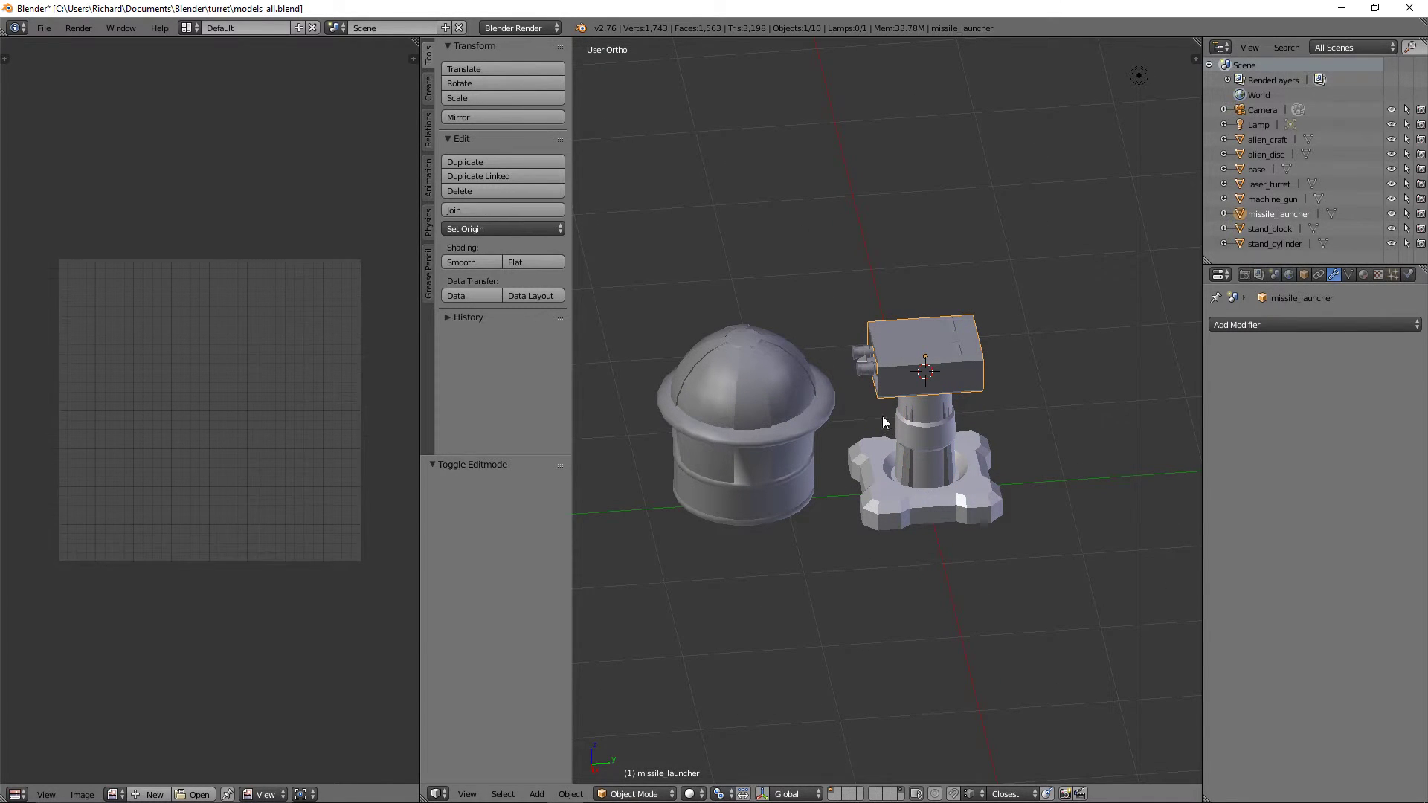
right_click(979, 473)
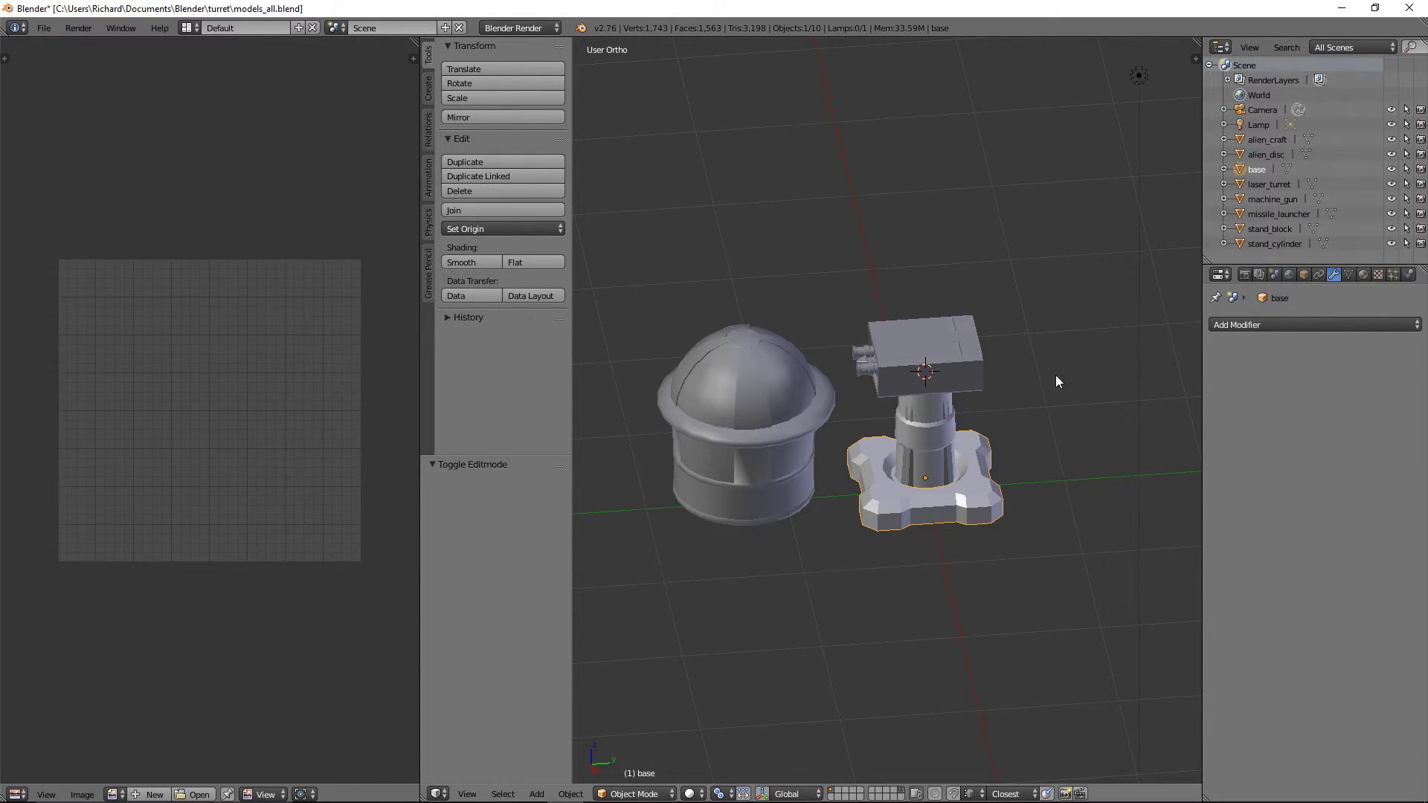
key(h)
right_click(948, 427)
key(h)
right_click(948, 427)
key(h)
Select missile_launcher and create a Missile Launcher folder under Models in the FBX exporter
right_click(921, 373)
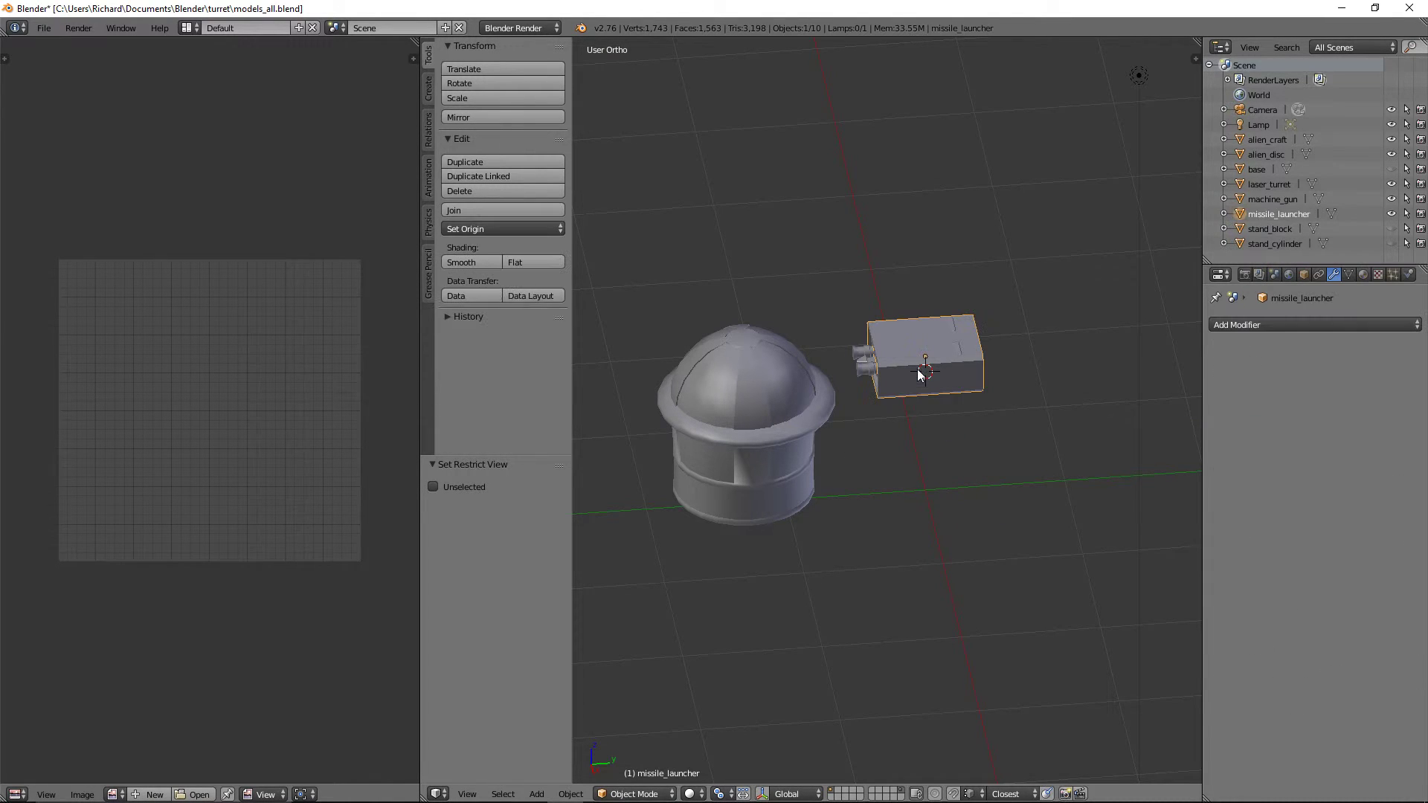
click(39, 28)
mouse_move(150, 312)
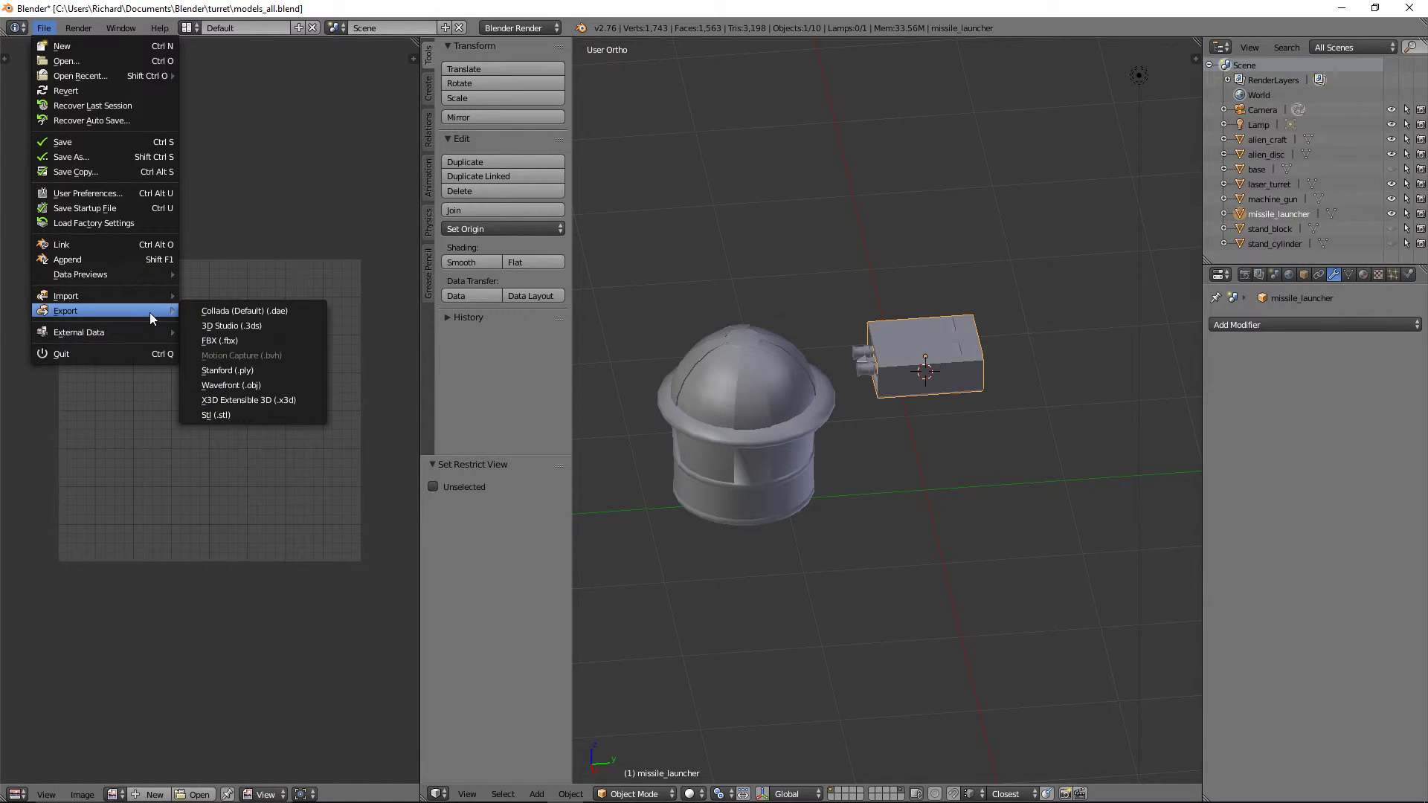
click(227, 338)
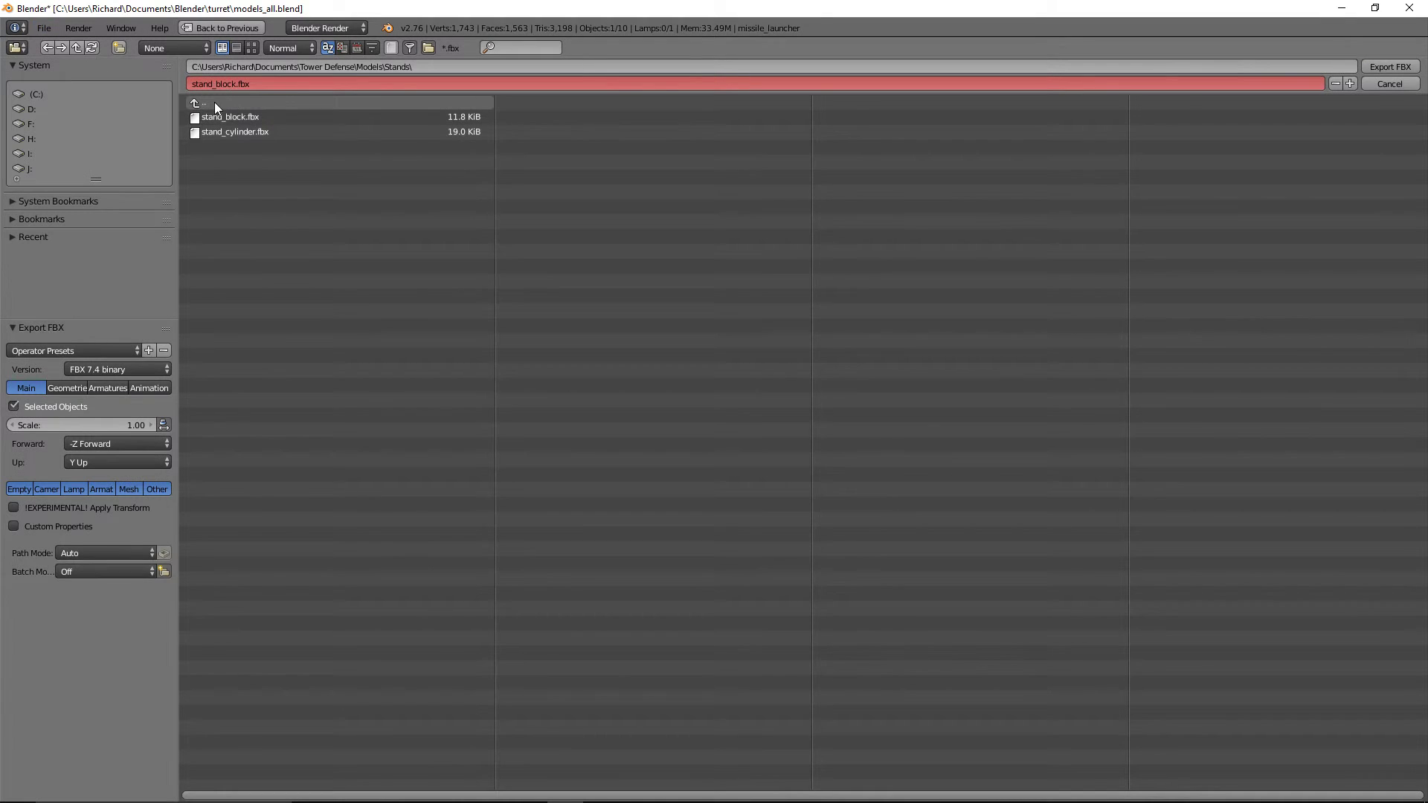
click(210, 104)
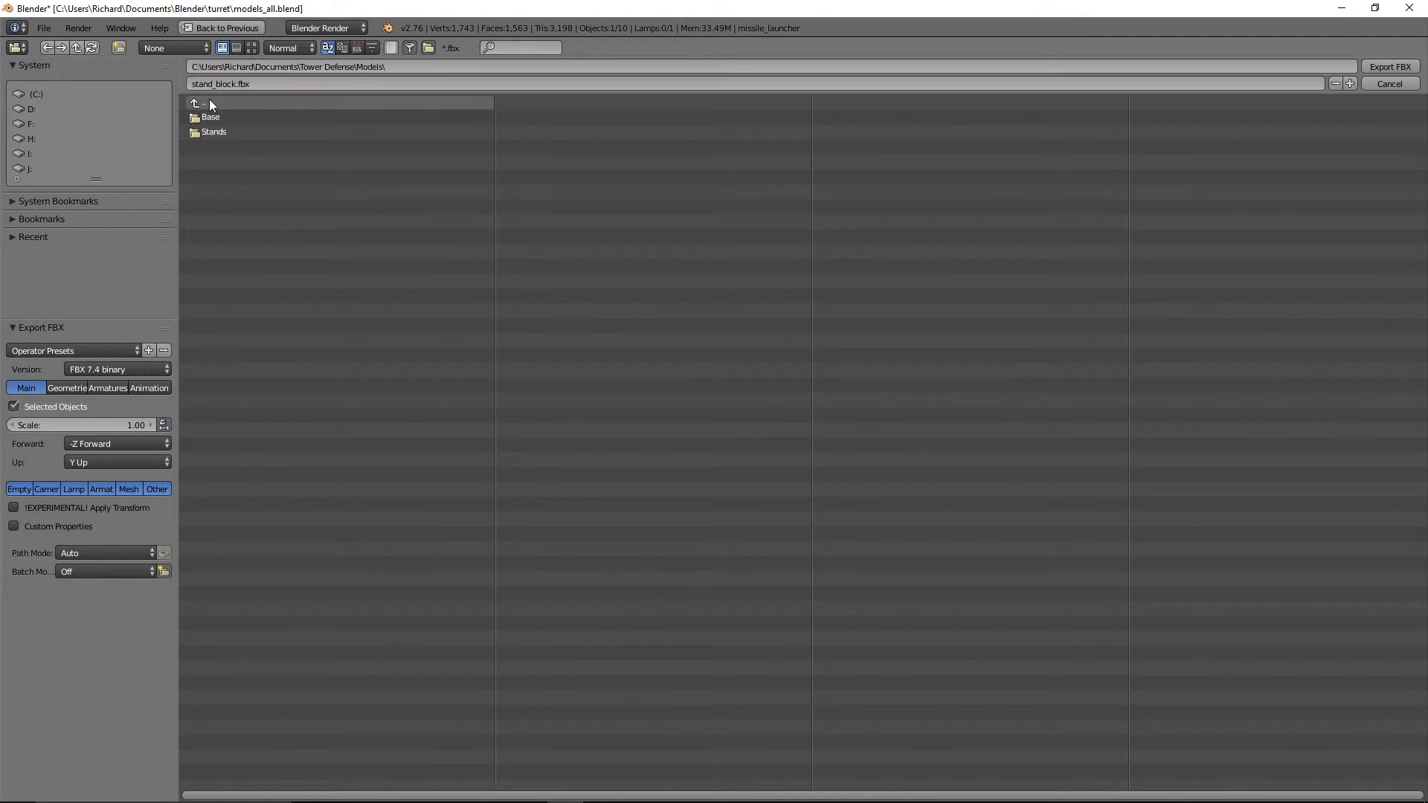
click(121, 47)
text(Mi)
text(ssile Launder)
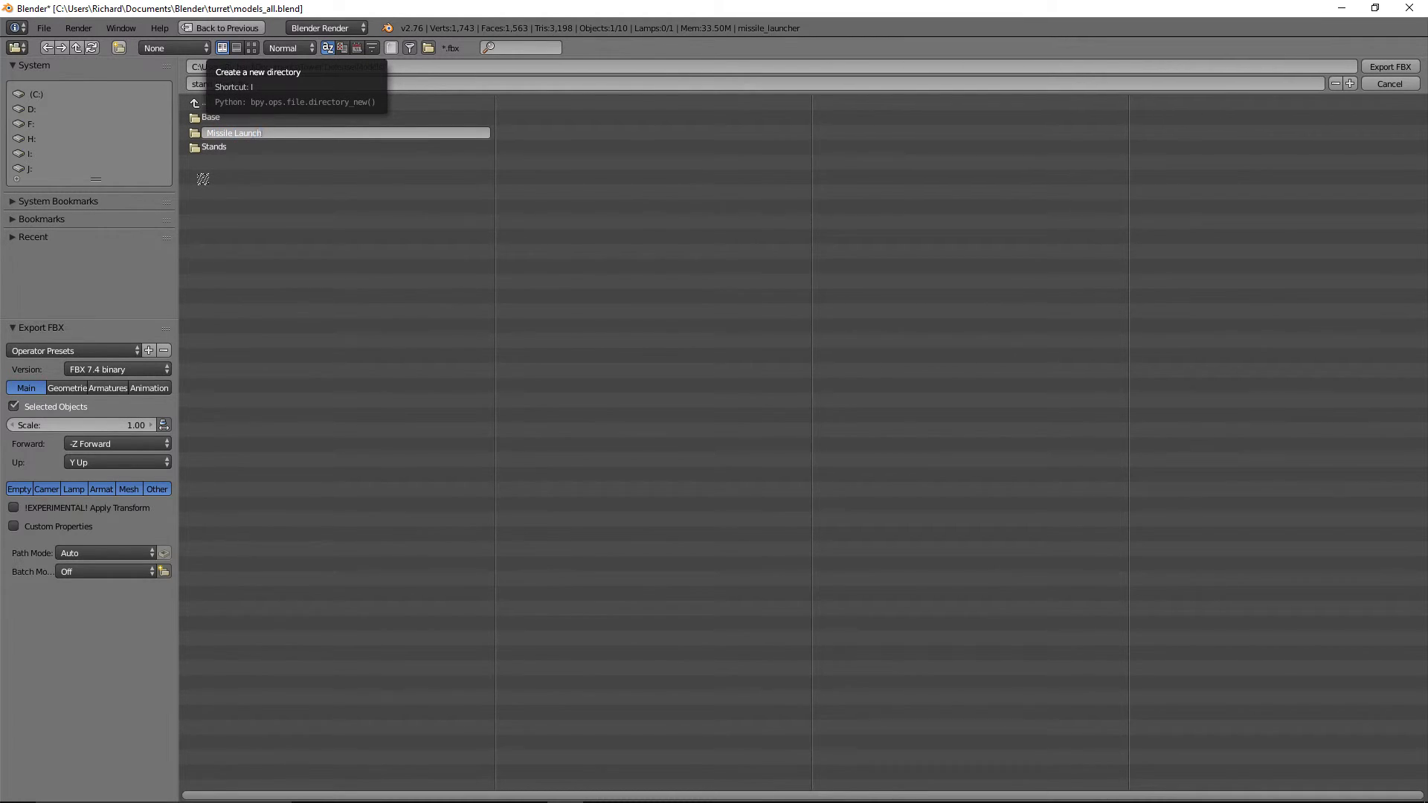
key(Return)
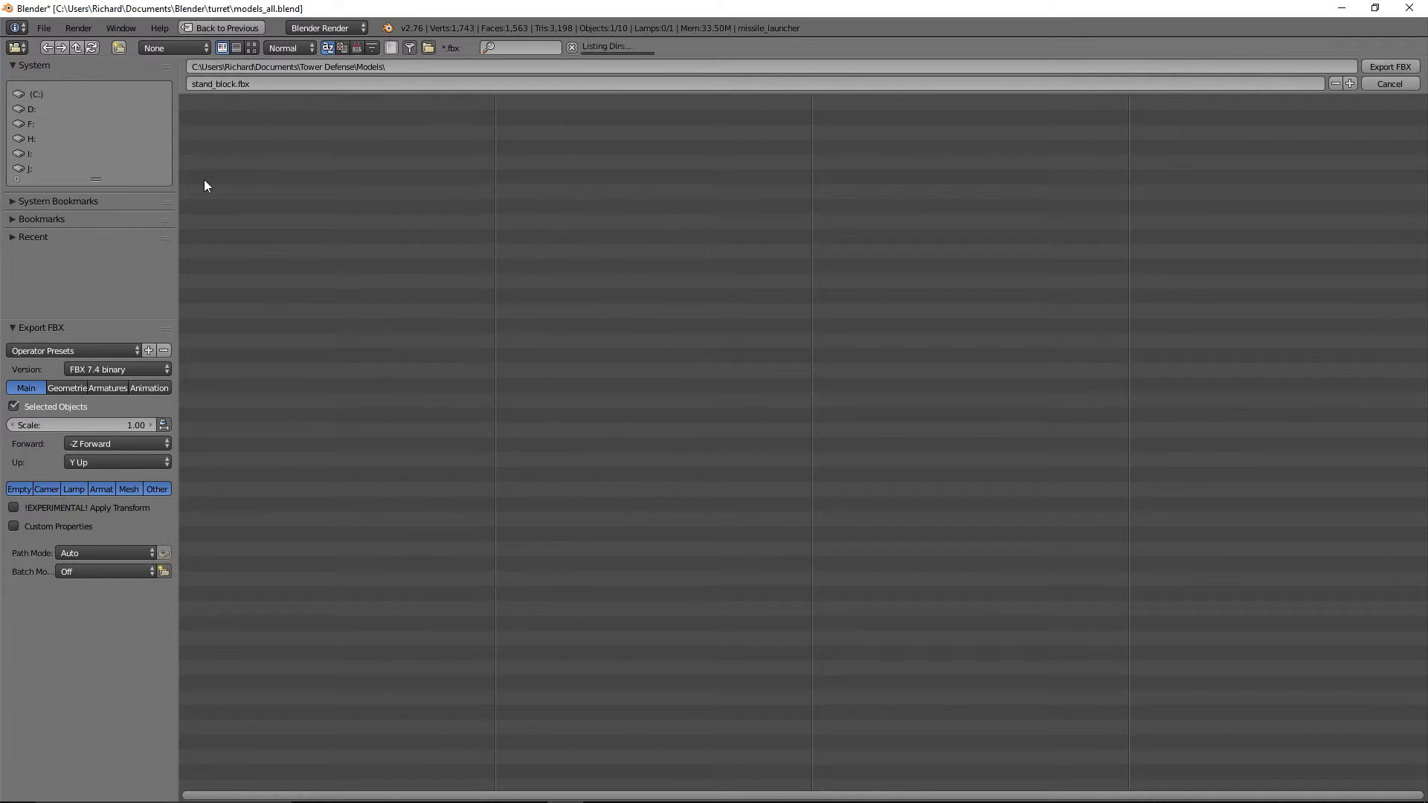
Enter the Missile Launcher folder and export as missile_launcher.fbx
click(221, 134)
click(217, 82)
text(missile_launcher)
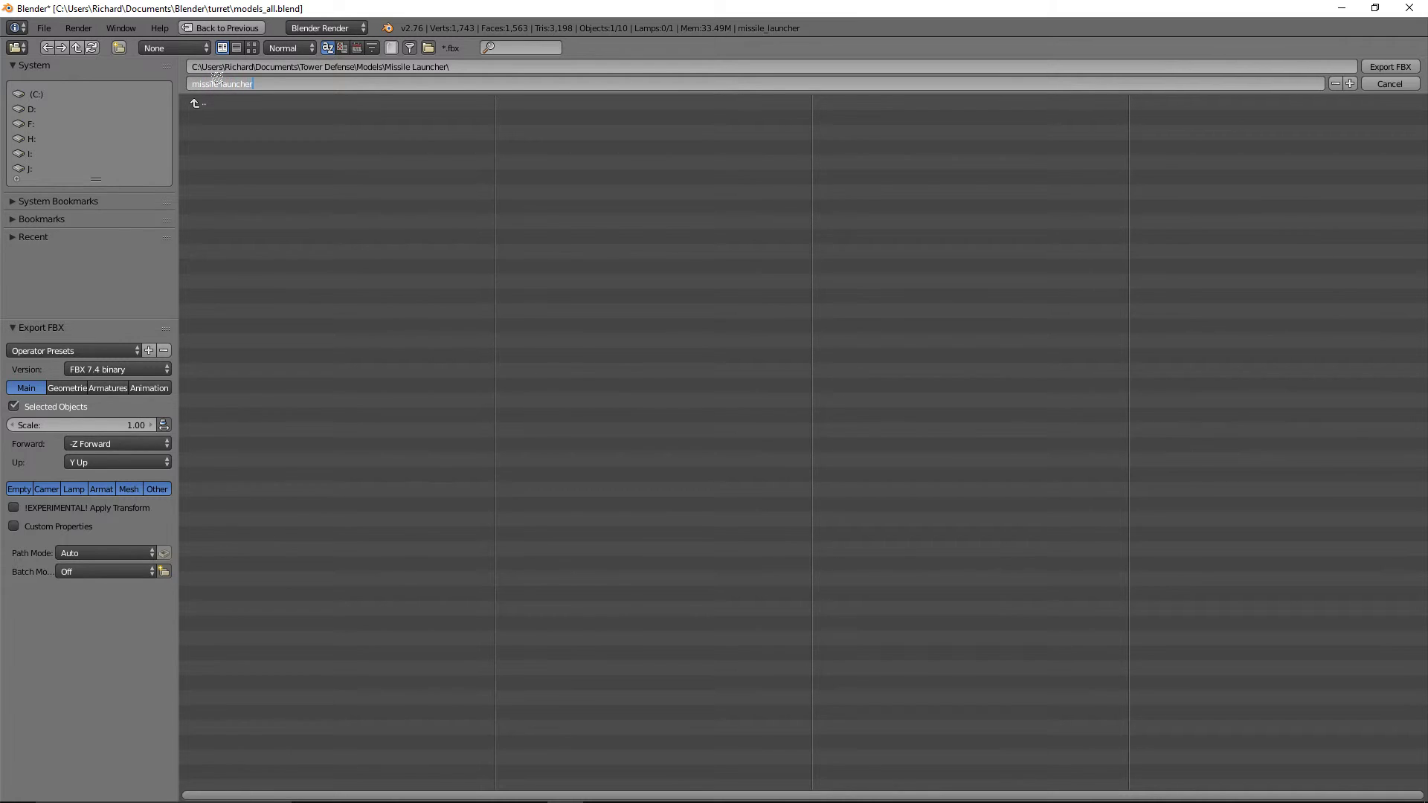
key(Return)
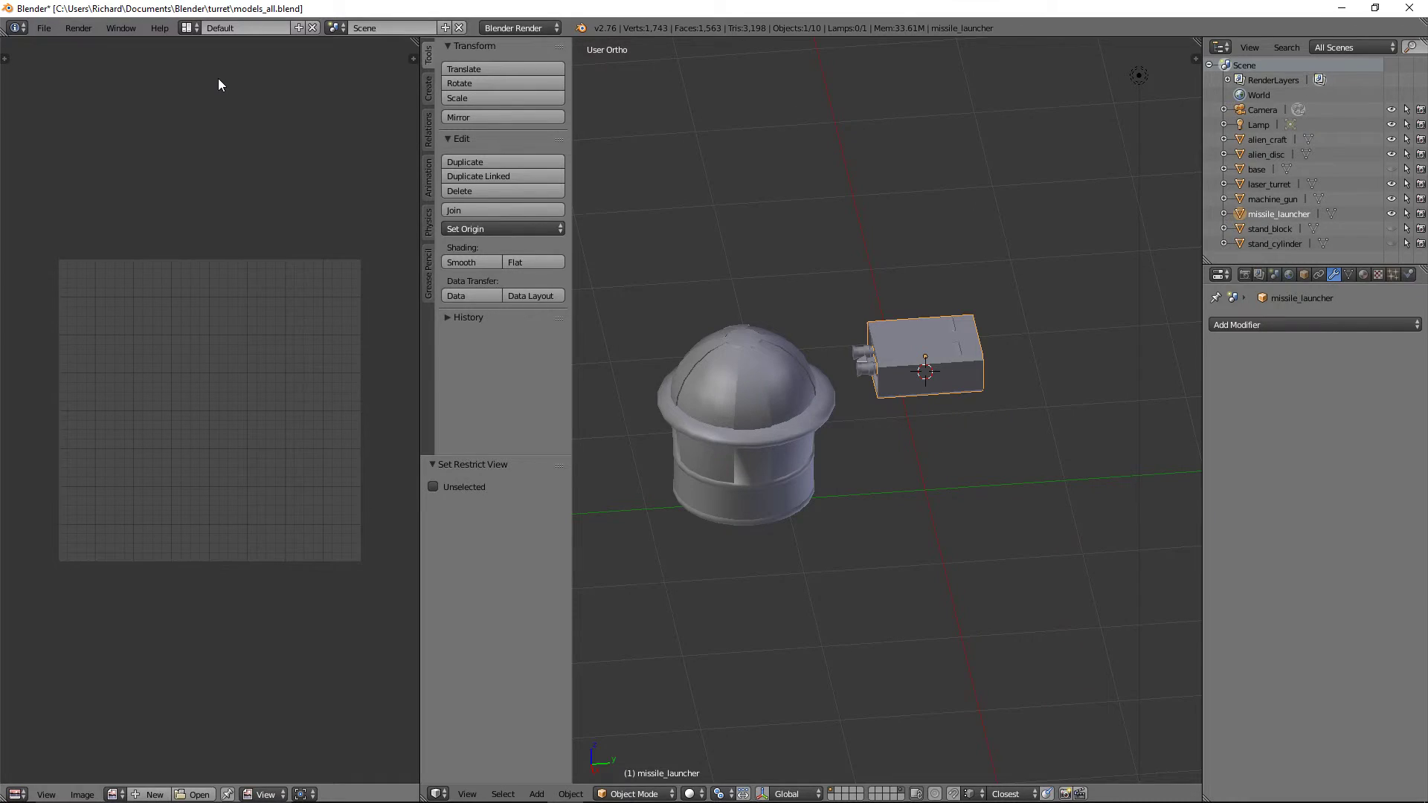
Hide missile_launcher, select machine_gun, and create a Machine Gun folder under Models
key(h)
click(925, 368)
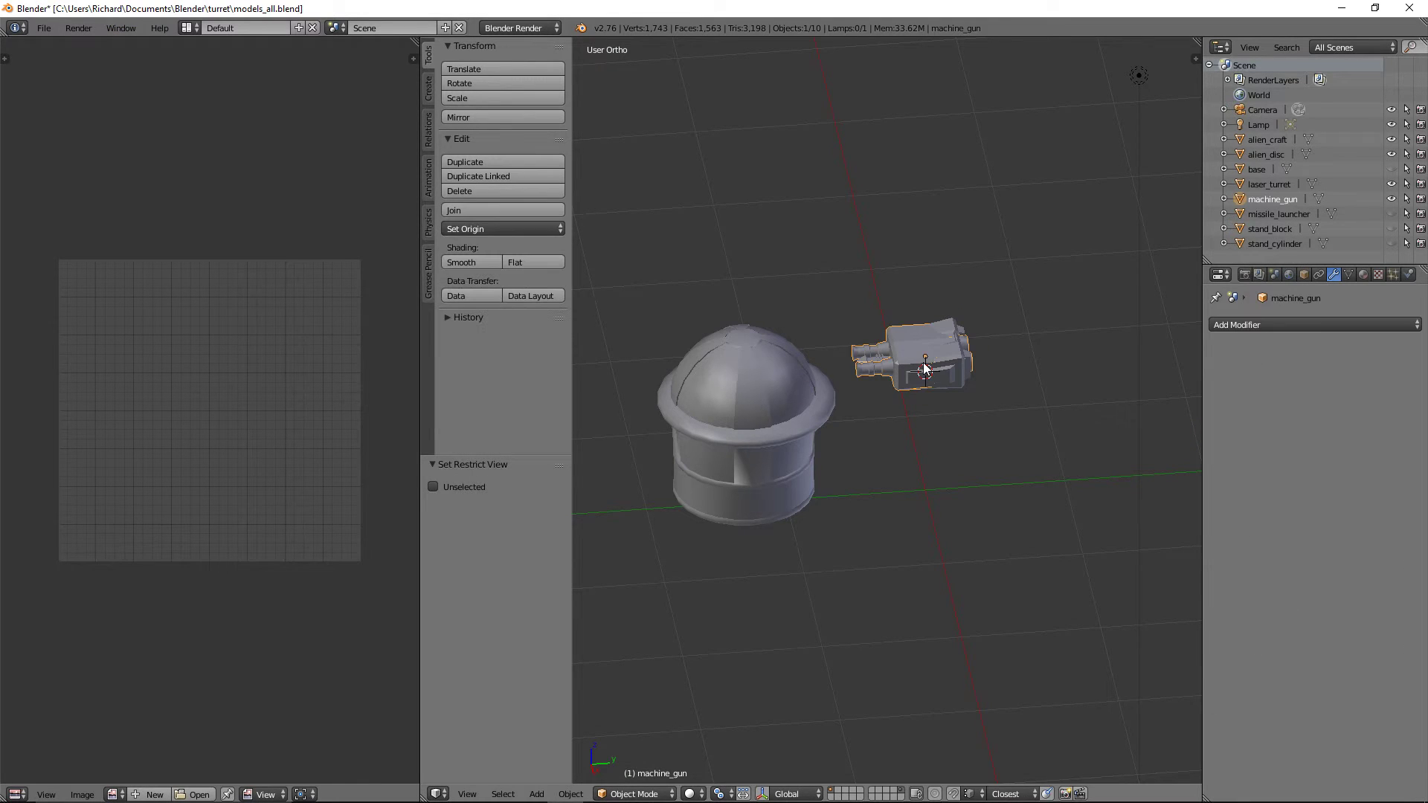
click(44, 29)
mouse_move(126, 309)
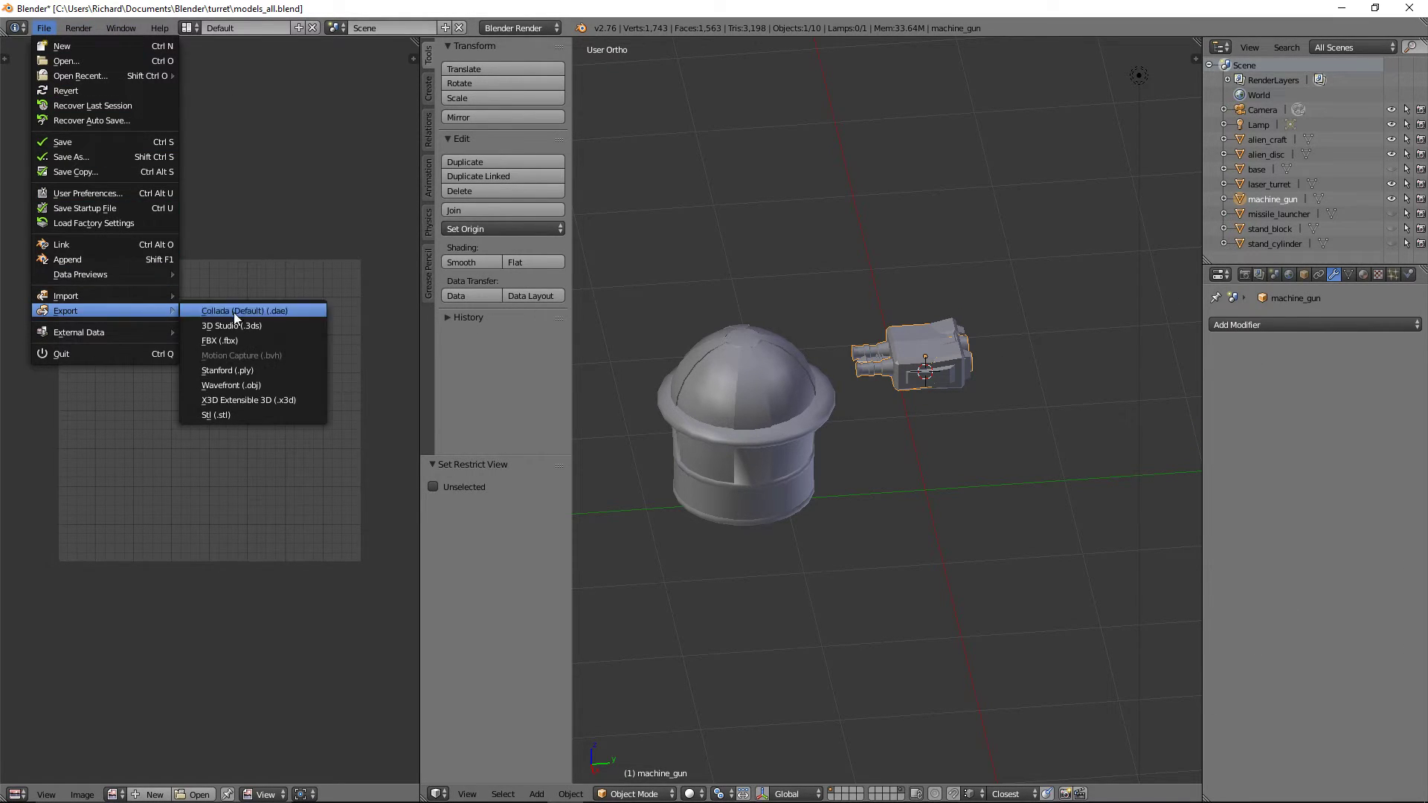
click(233, 336)
click(198, 102)
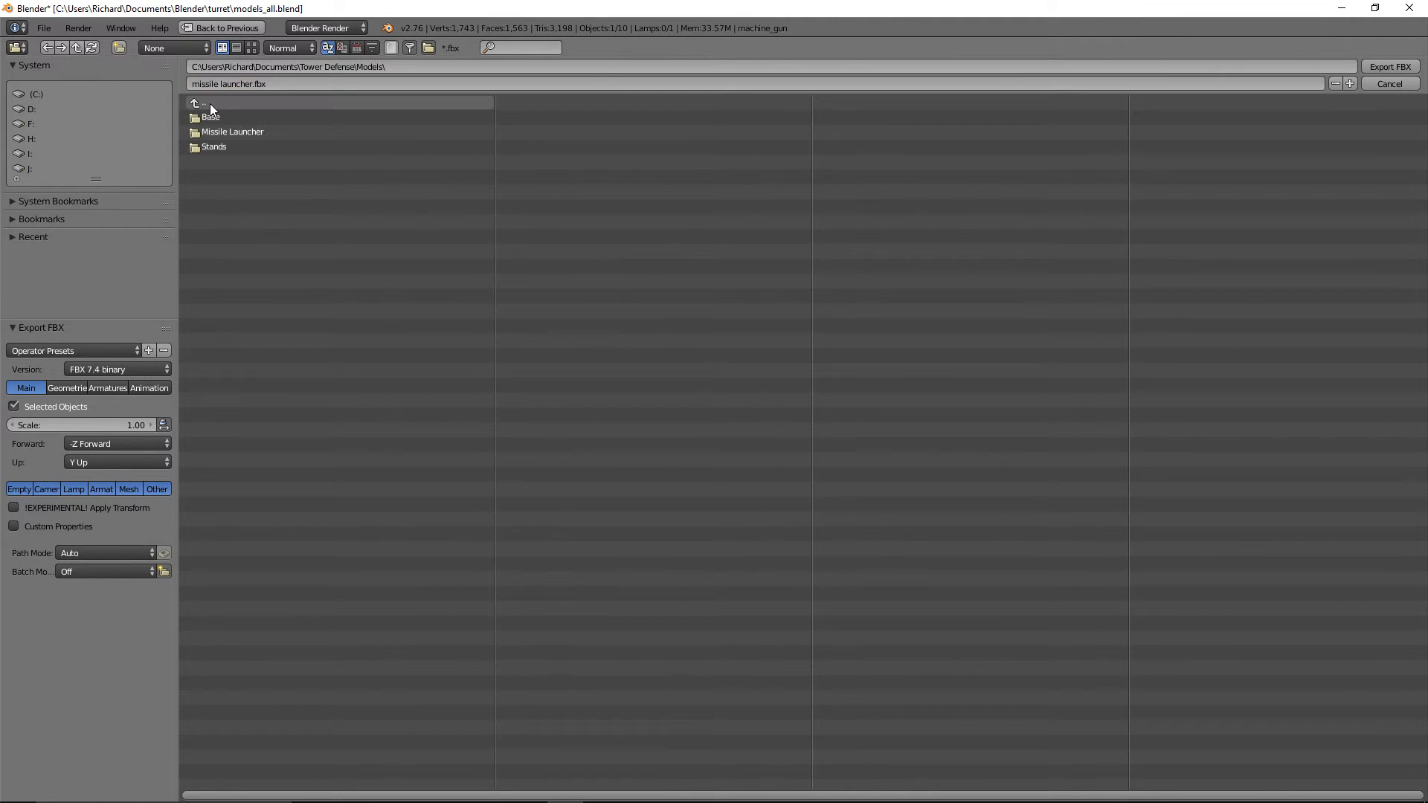
click(120, 46)
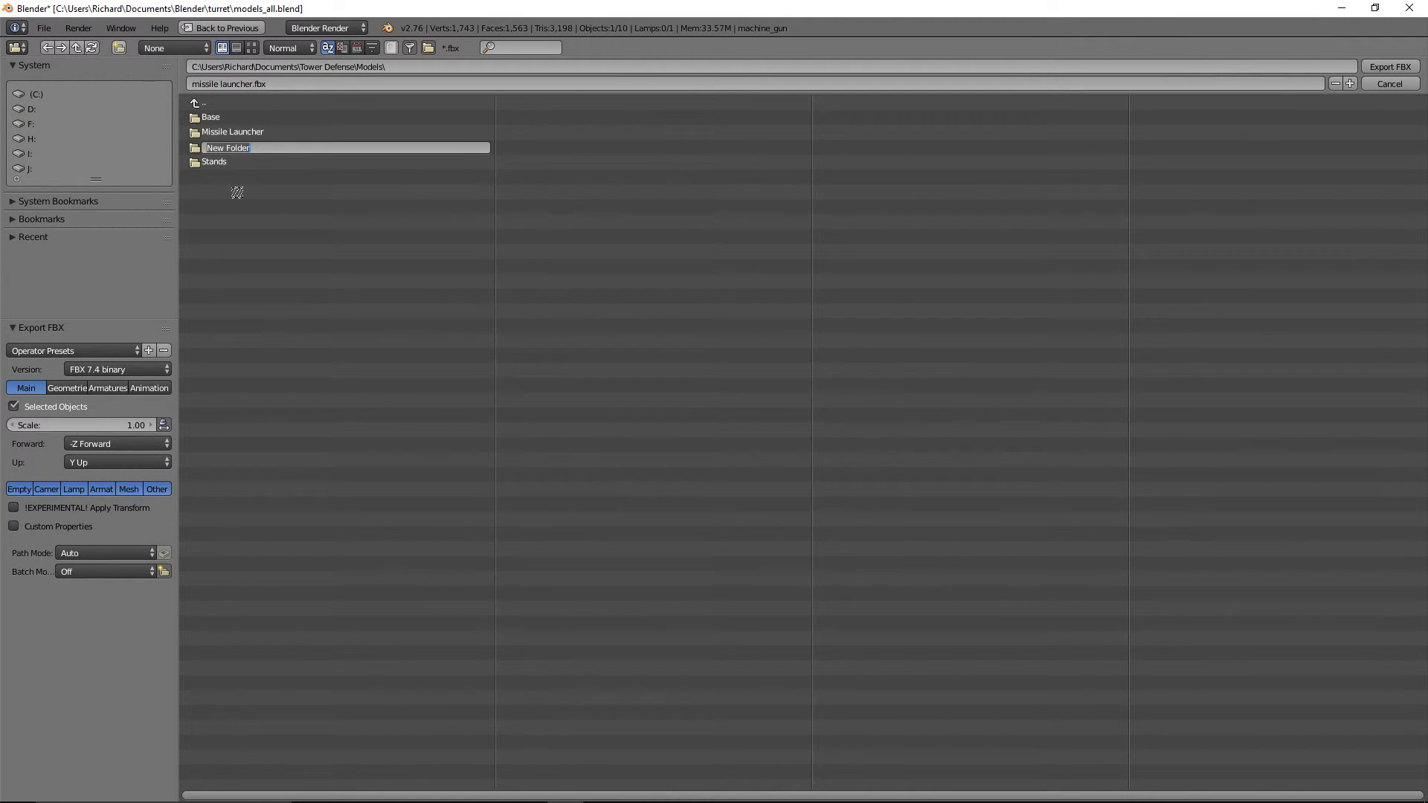
text(Machine Gun)
key(Return)
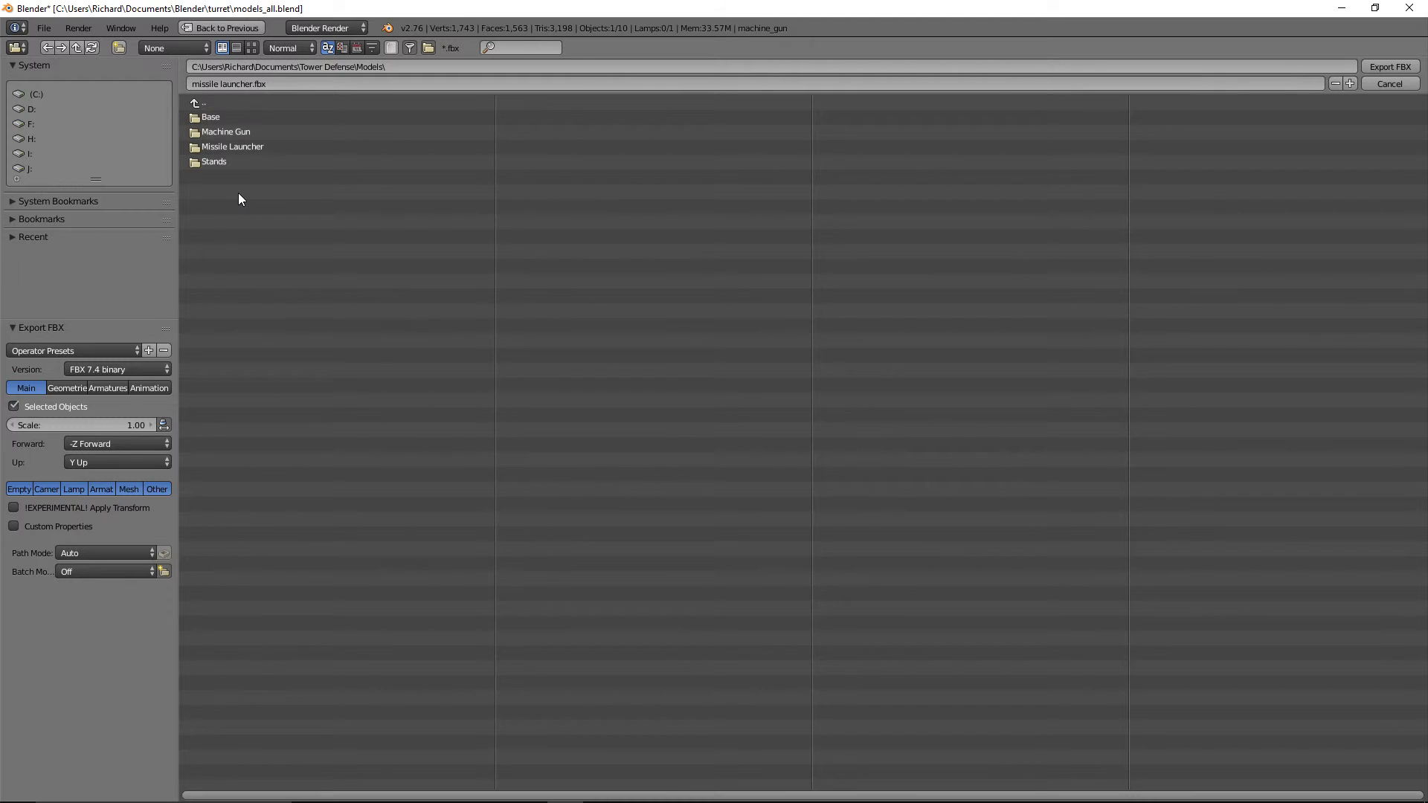
Enter Machine Gun and export the model as machine gun.fbx
click(209, 133)
click(220, 80)
text(machine_gun)
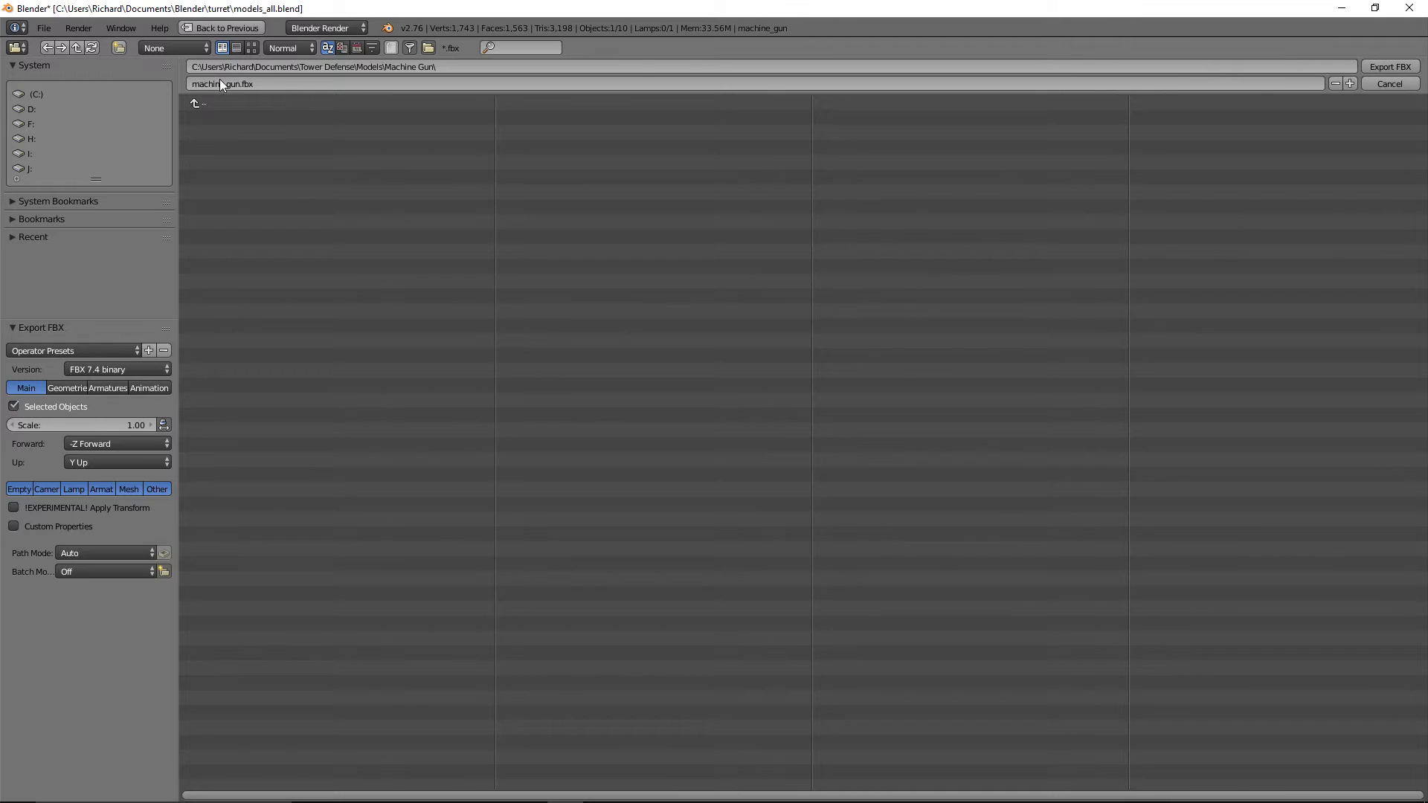
key(Return)
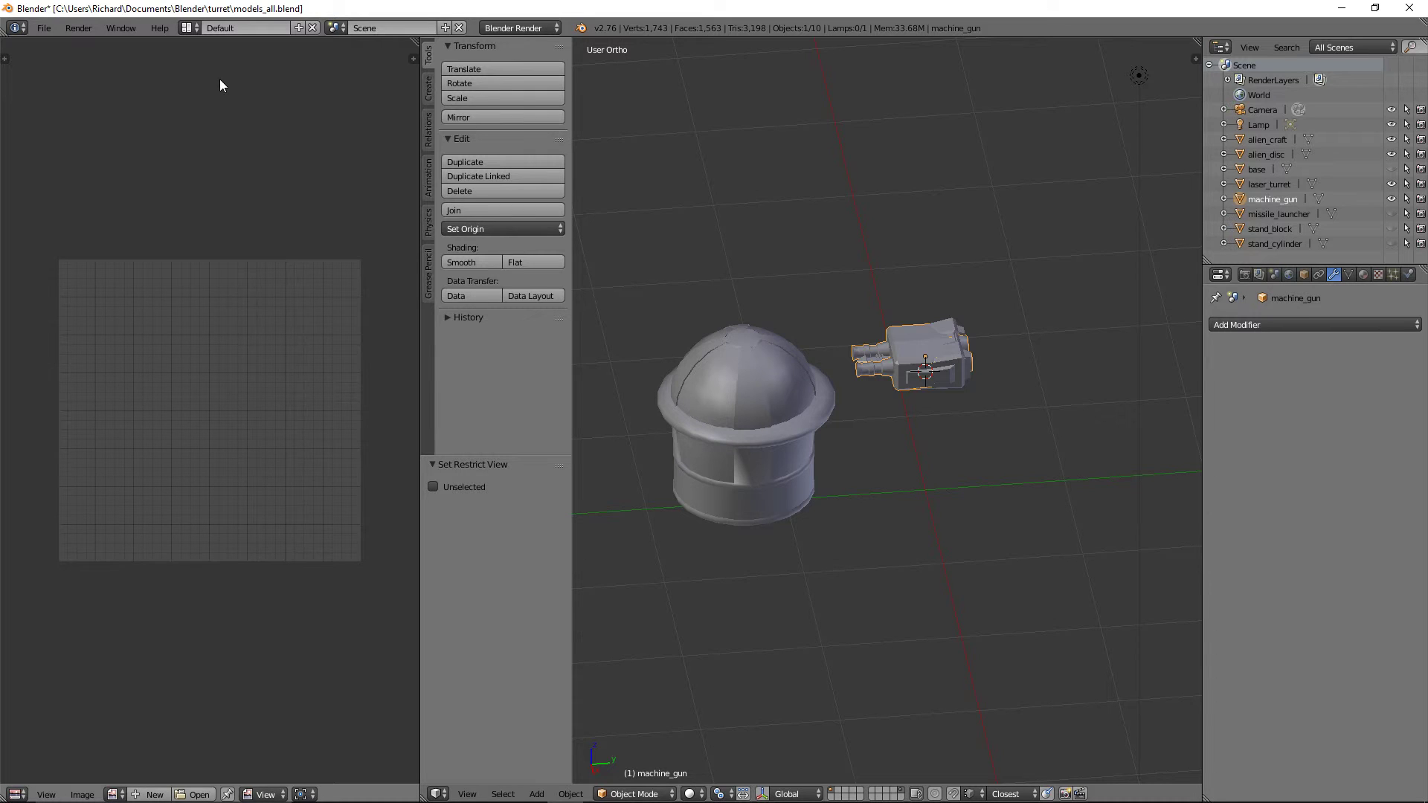
Bring back the laser turret and create a Laser Gun folder under Models
key(ctrl+z)
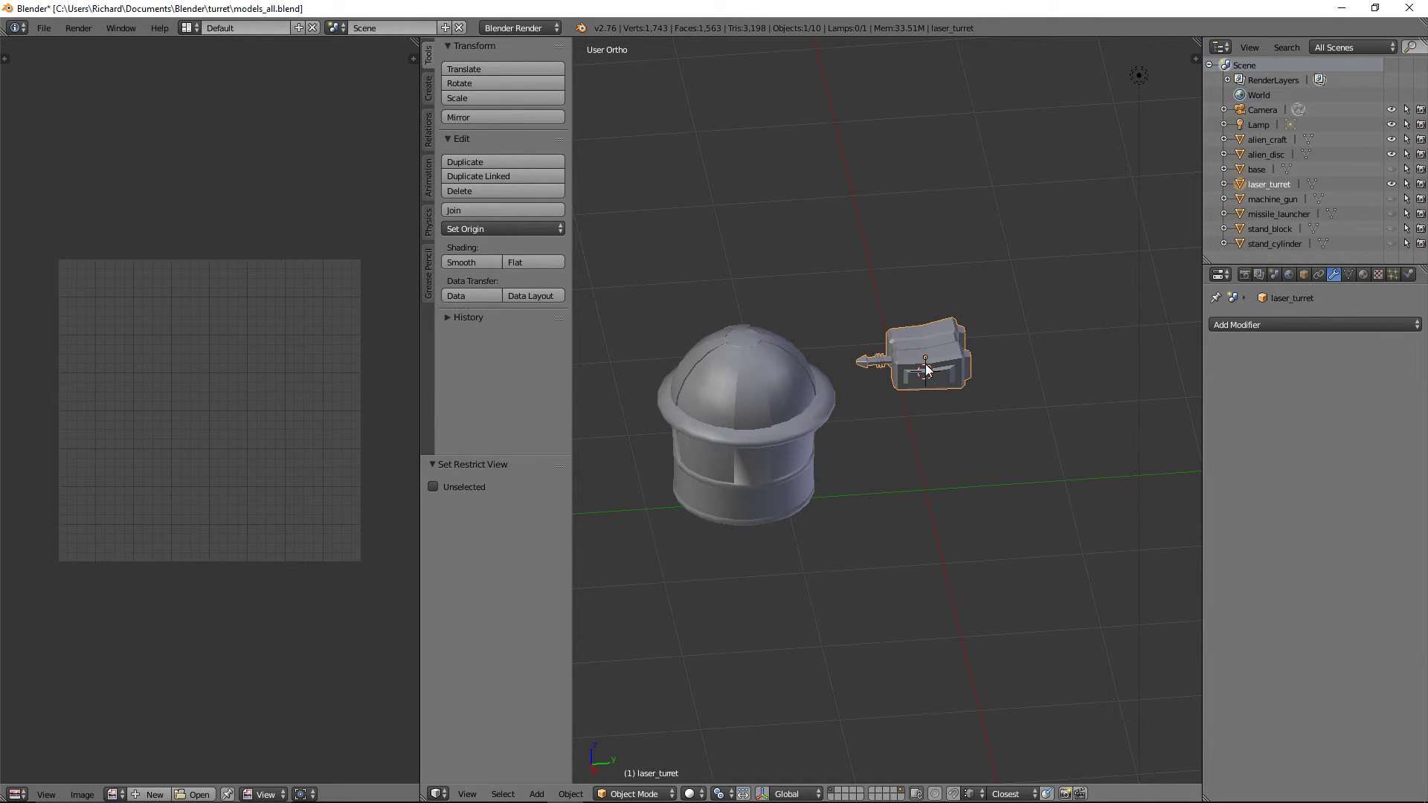
click(48, 28)
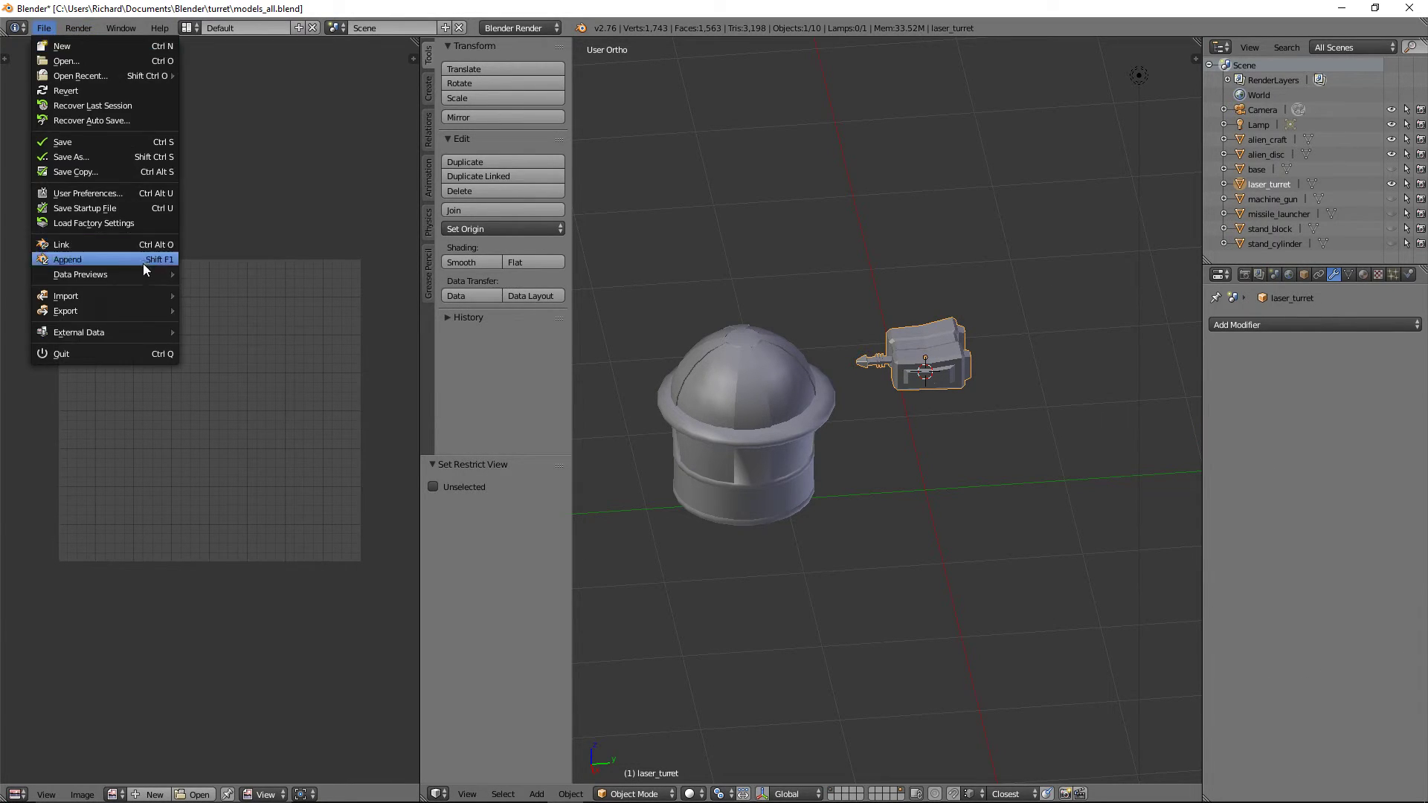
mouse_move(140, 309)
click(284, 336)
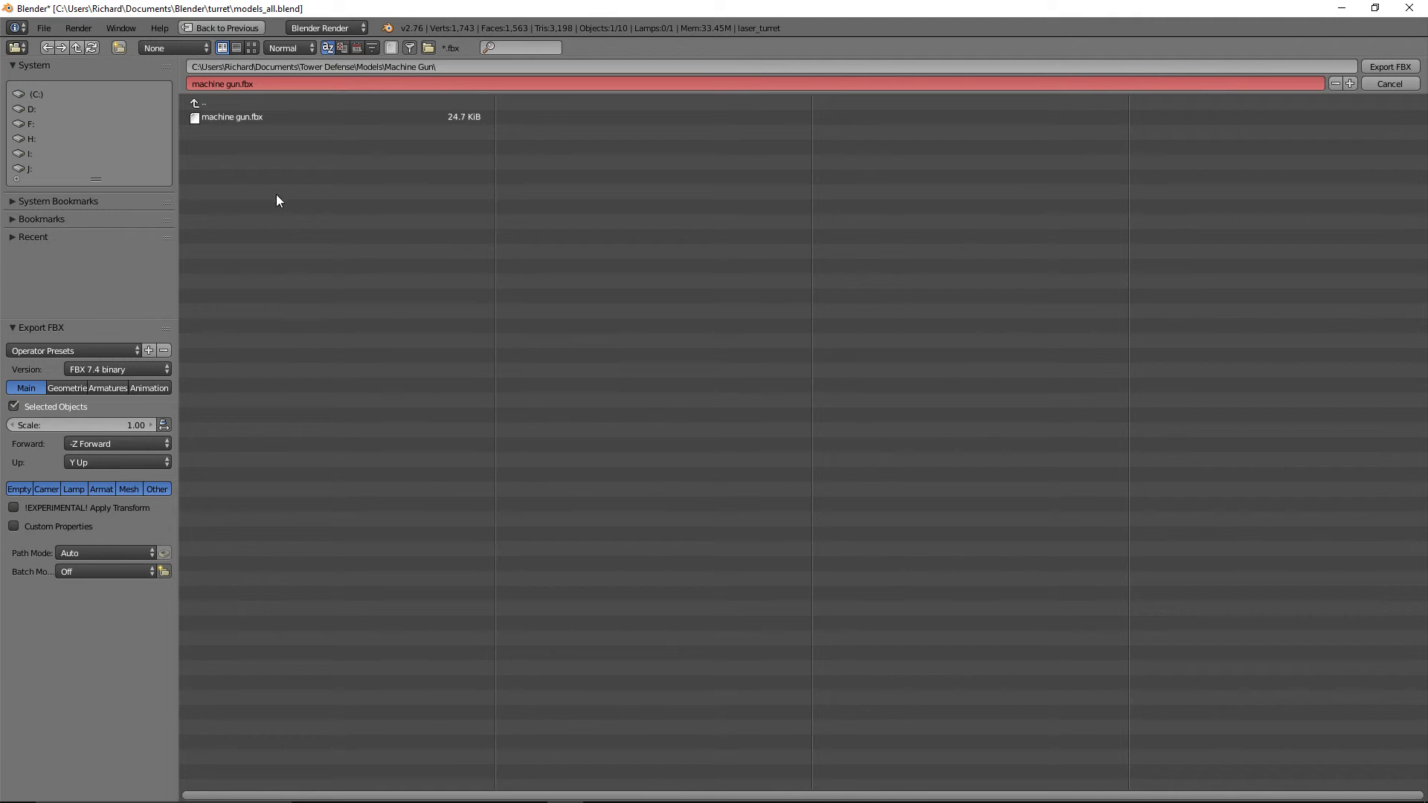
click(205, 106)
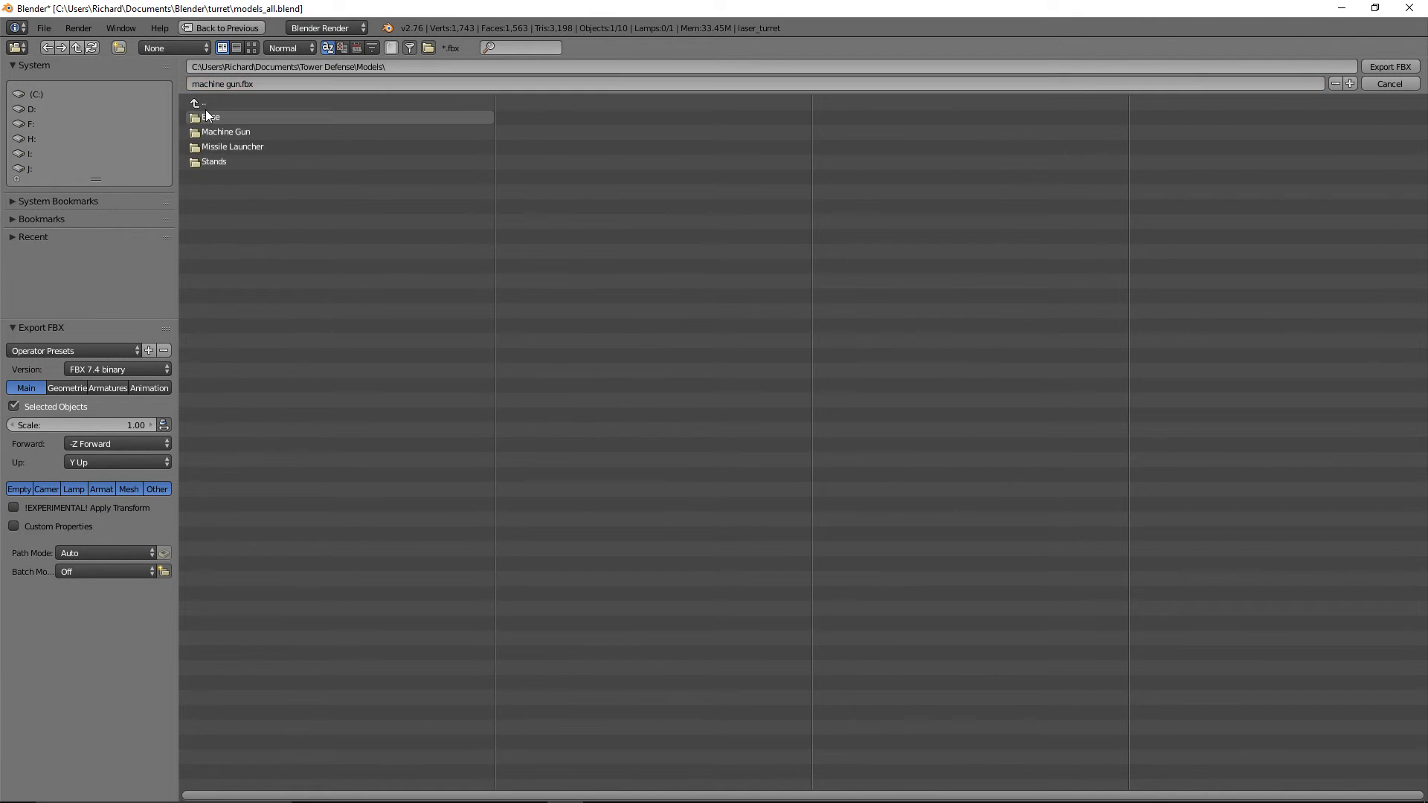
click(115, 48)
text(Laser Gun)
key(Return)
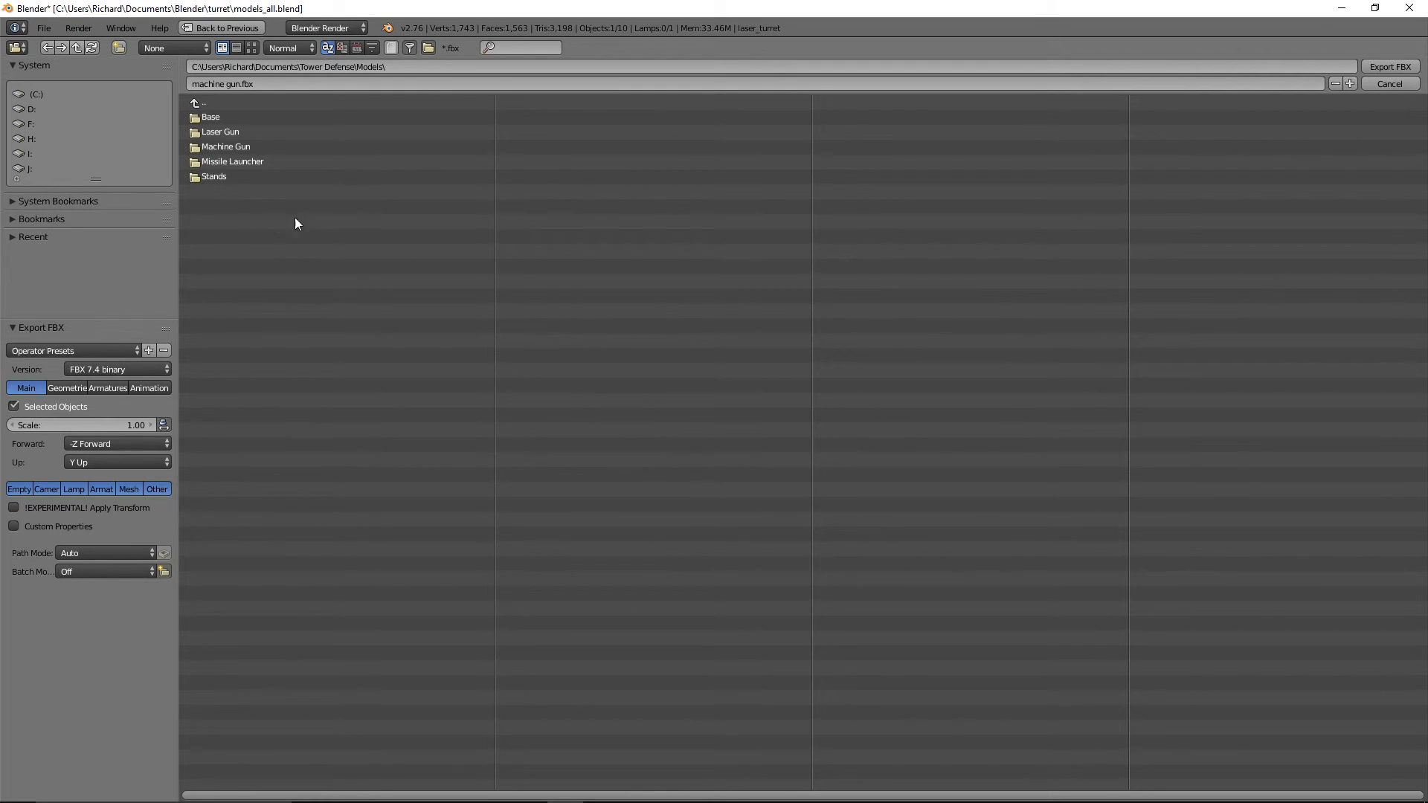
Enter Laser Gun and export the turret as laser gun.fbx
click(220, 131)
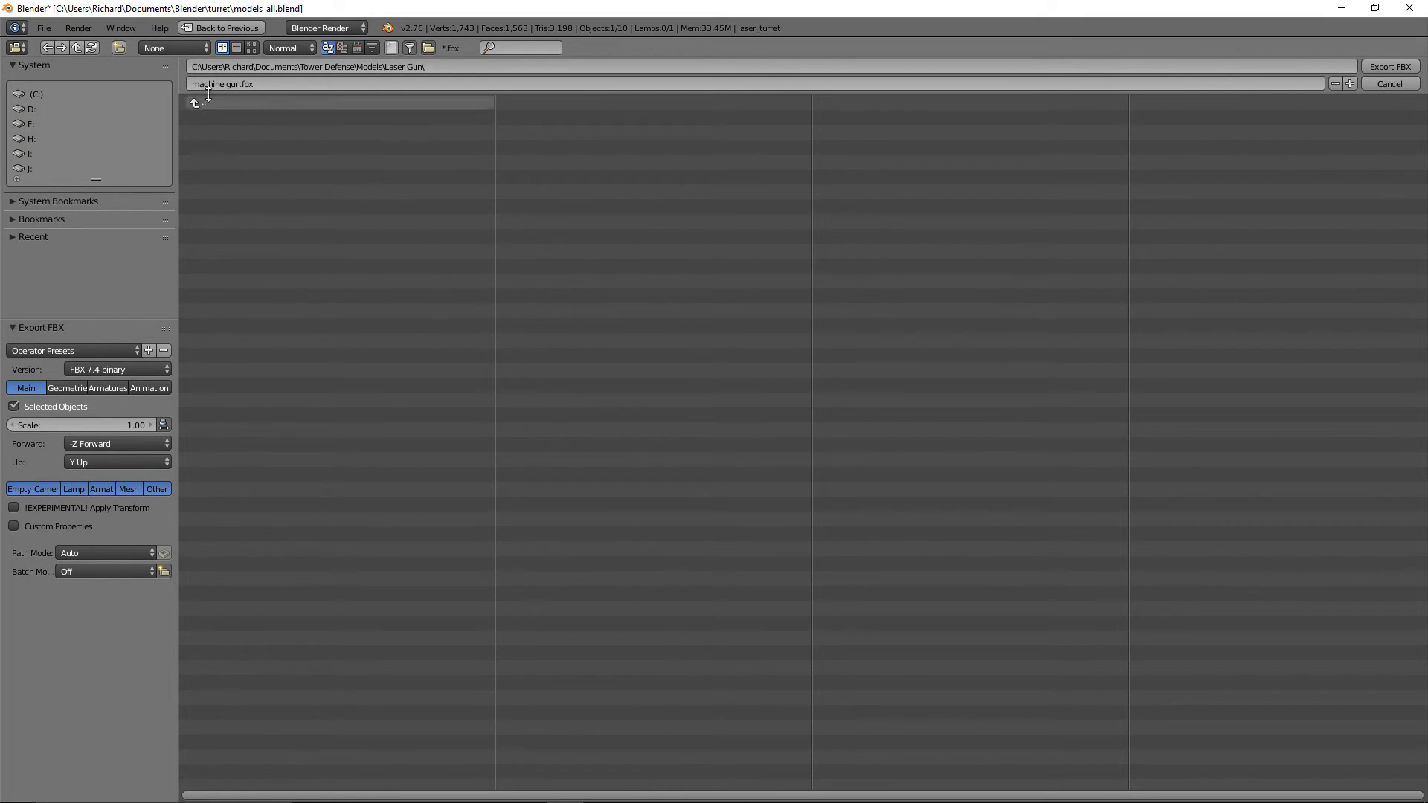
text(lasser)
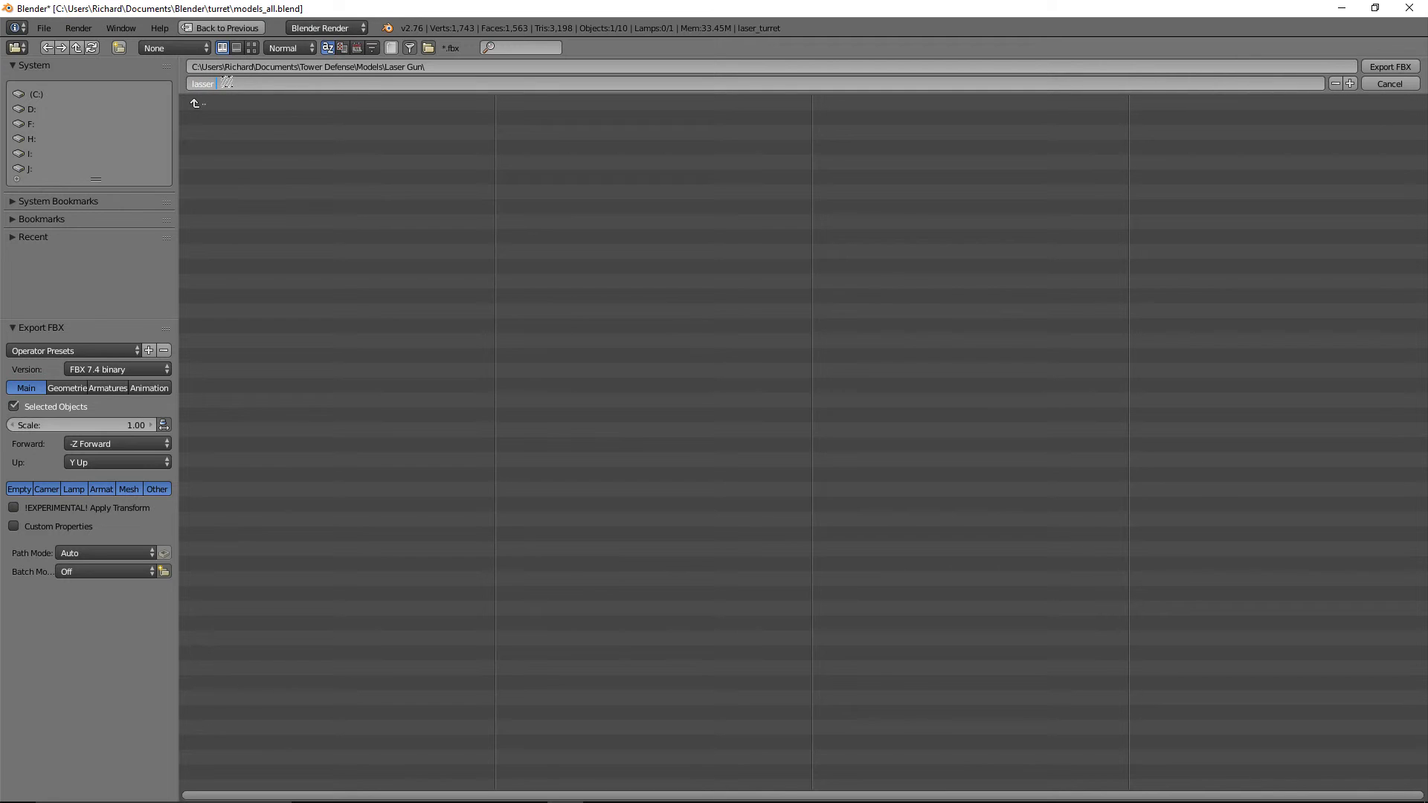
text(er gun.fbx)
key(Return)
click(1373, 65)
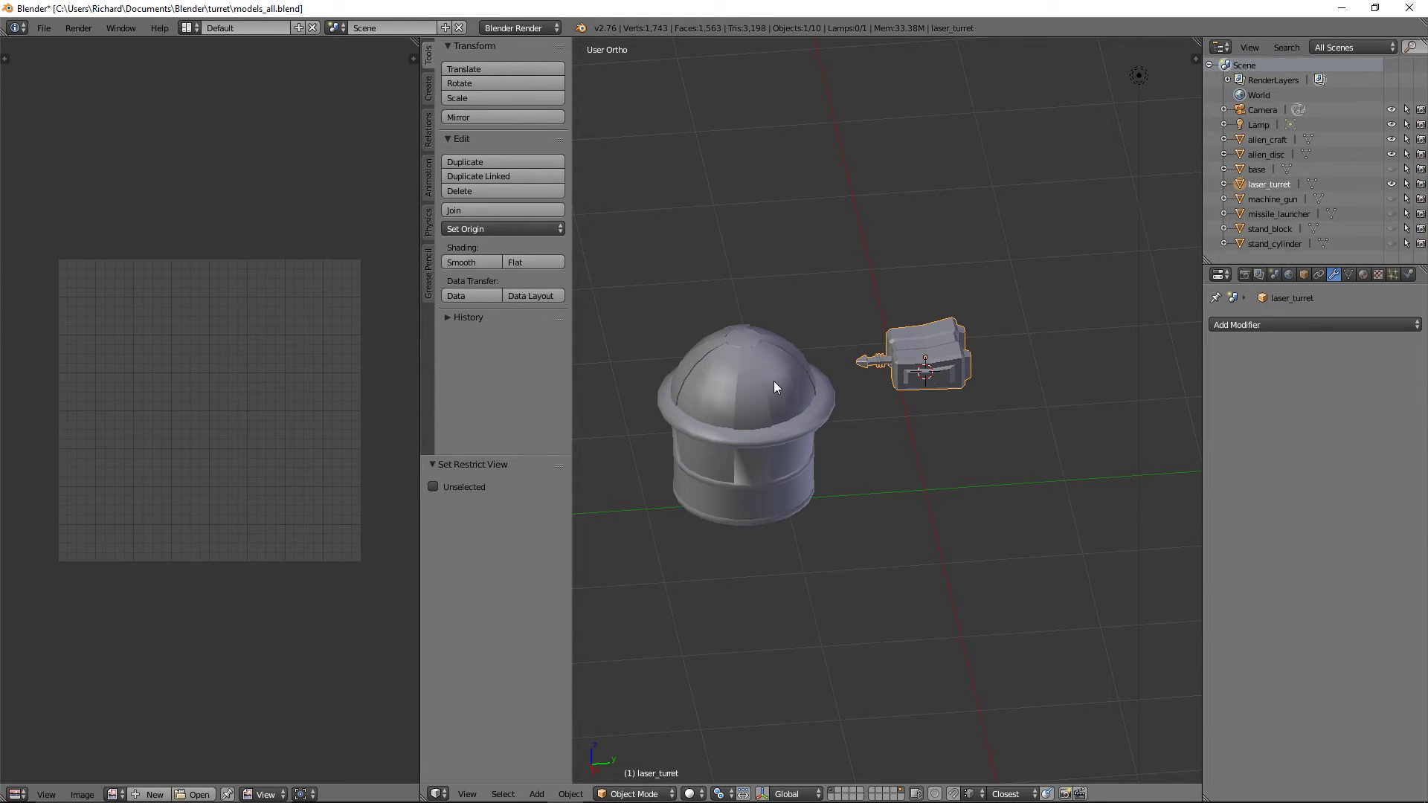
Hide the laser turret, select the alien craft dome, and create an Alien Craft folder
key(h)
right_click(788, 402)
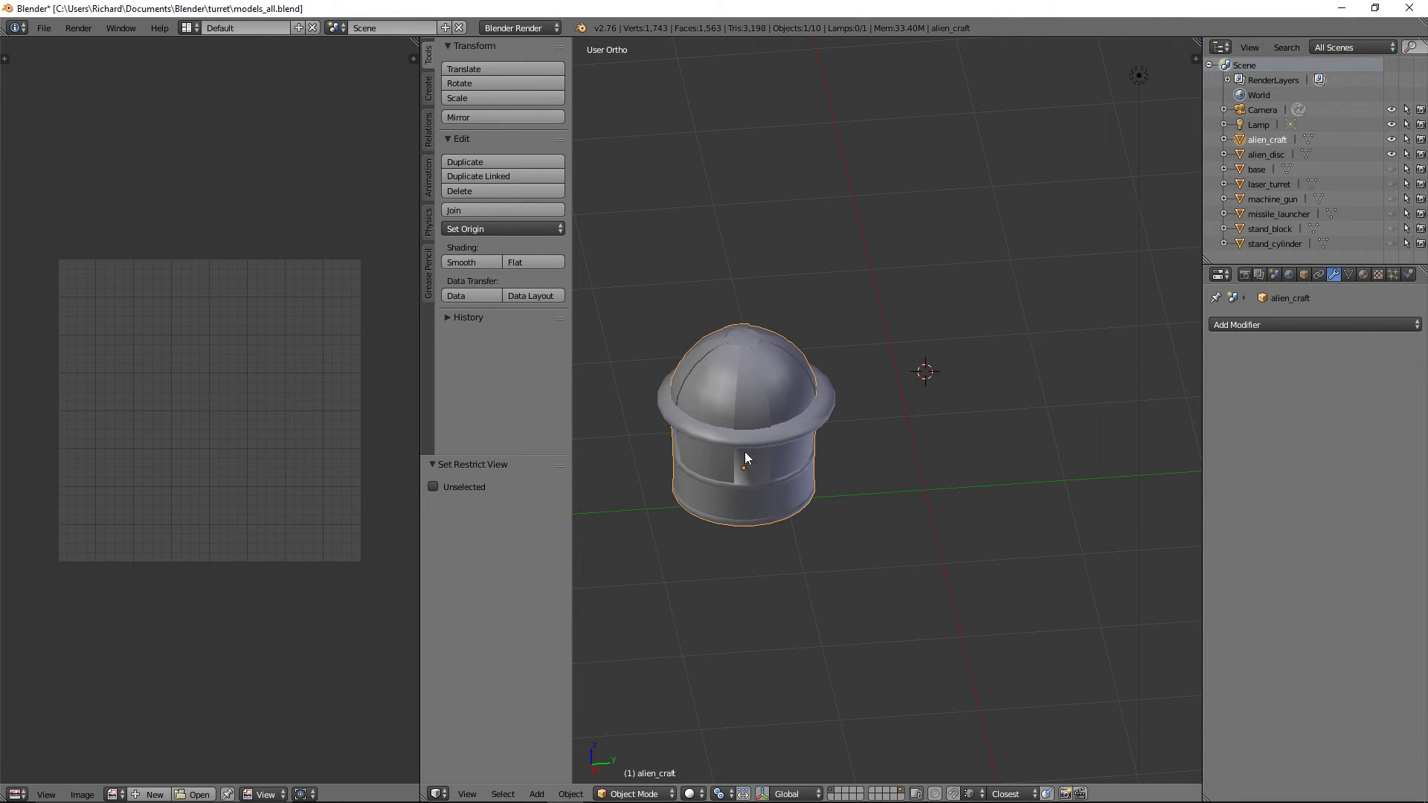
click(44, 31)
mouse_move(123, 311)
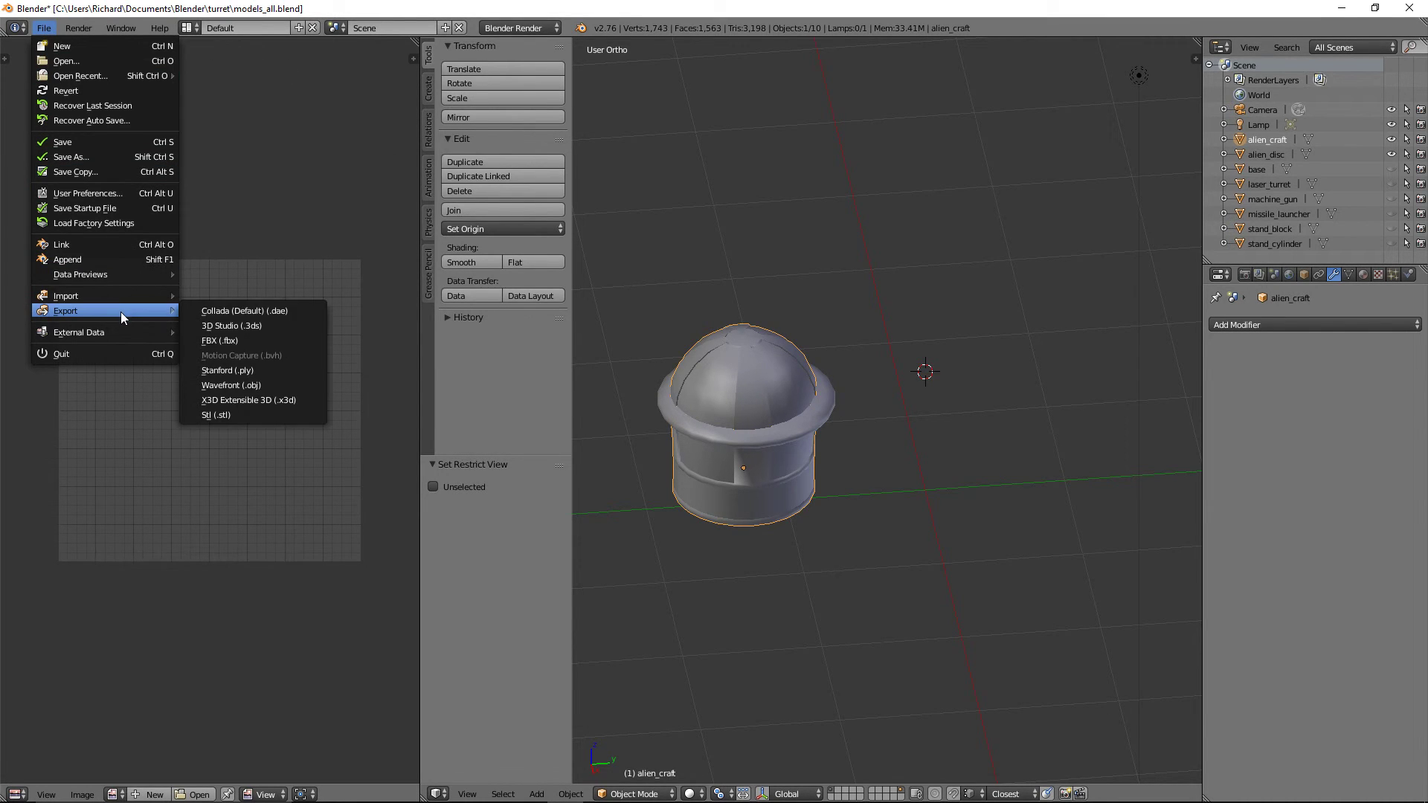
click(257, 340)
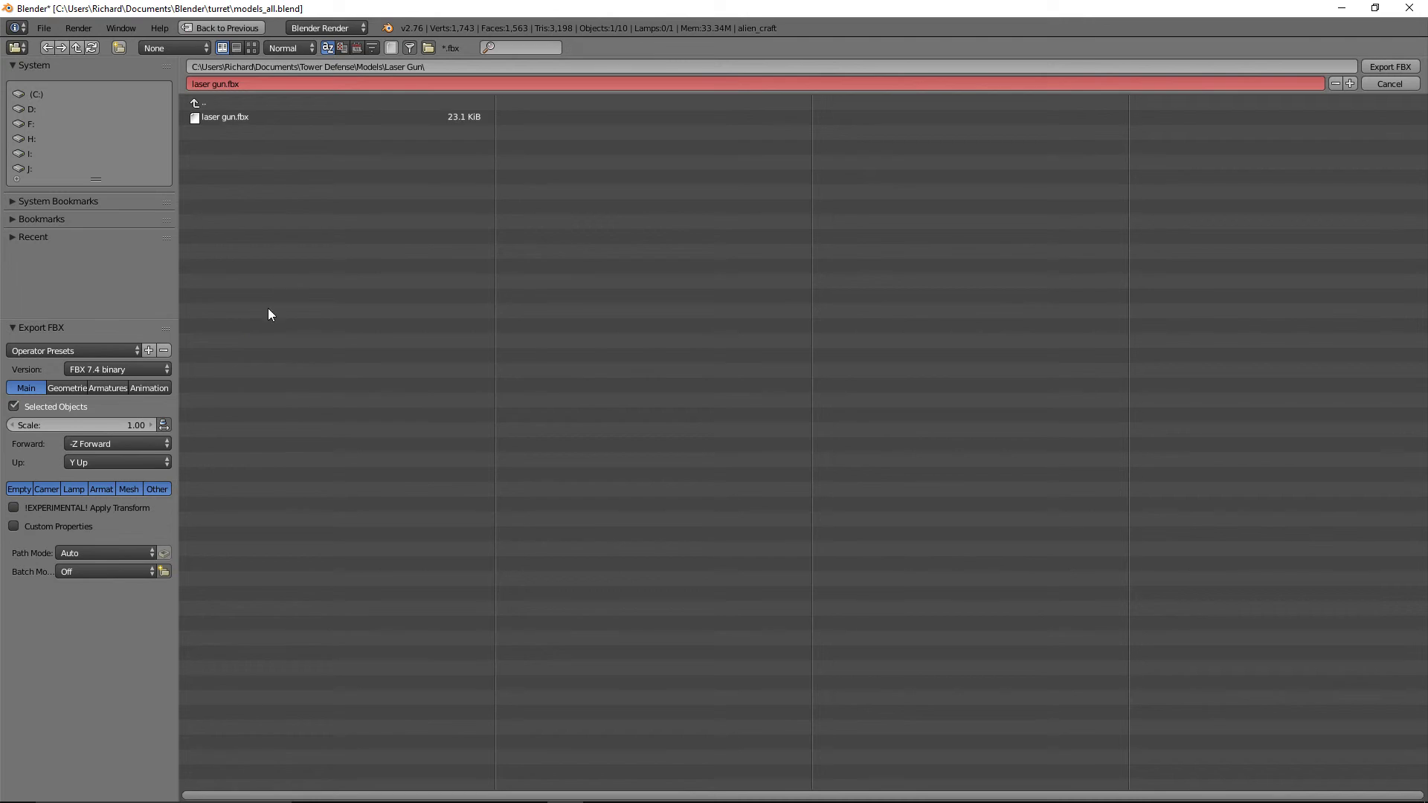
click(199, 105)
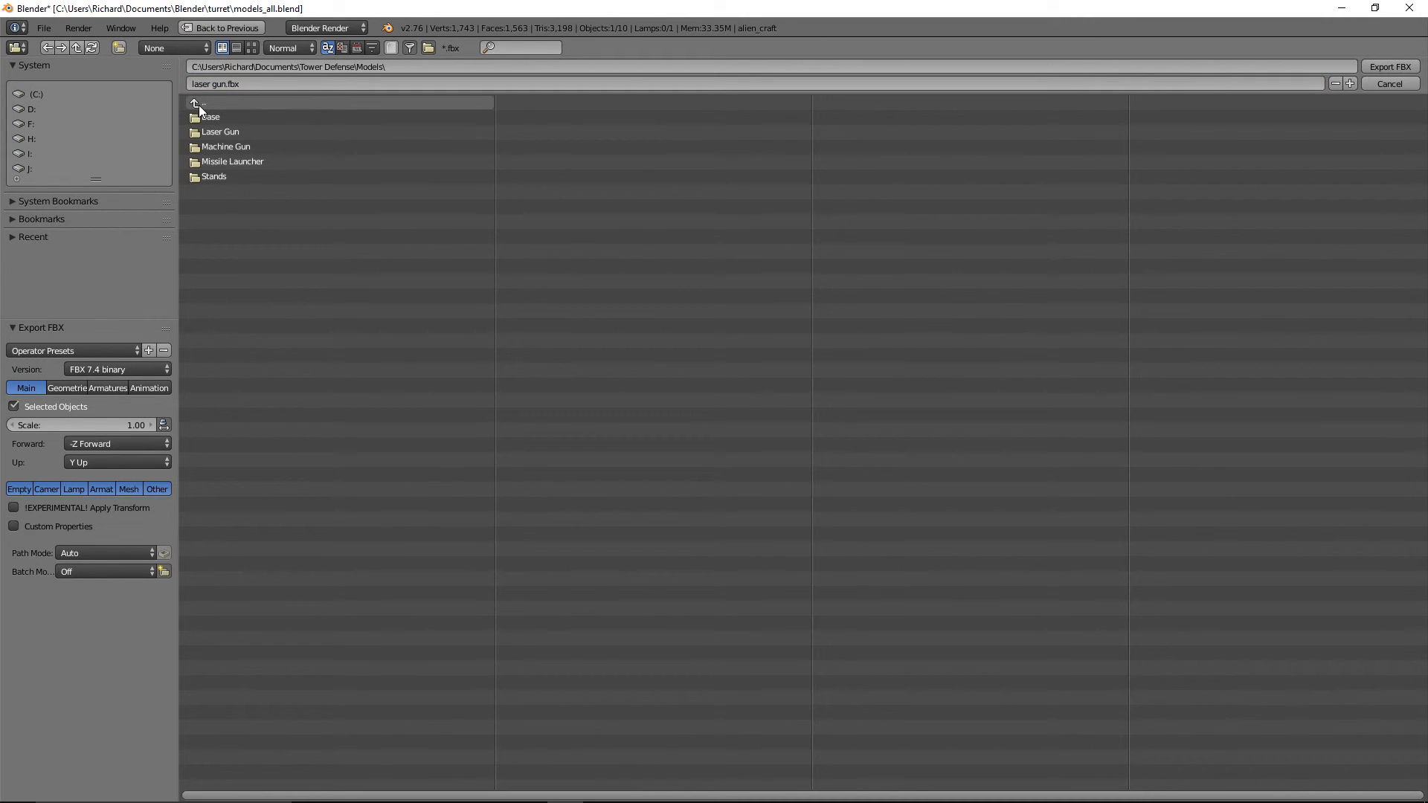
click(118, 47)
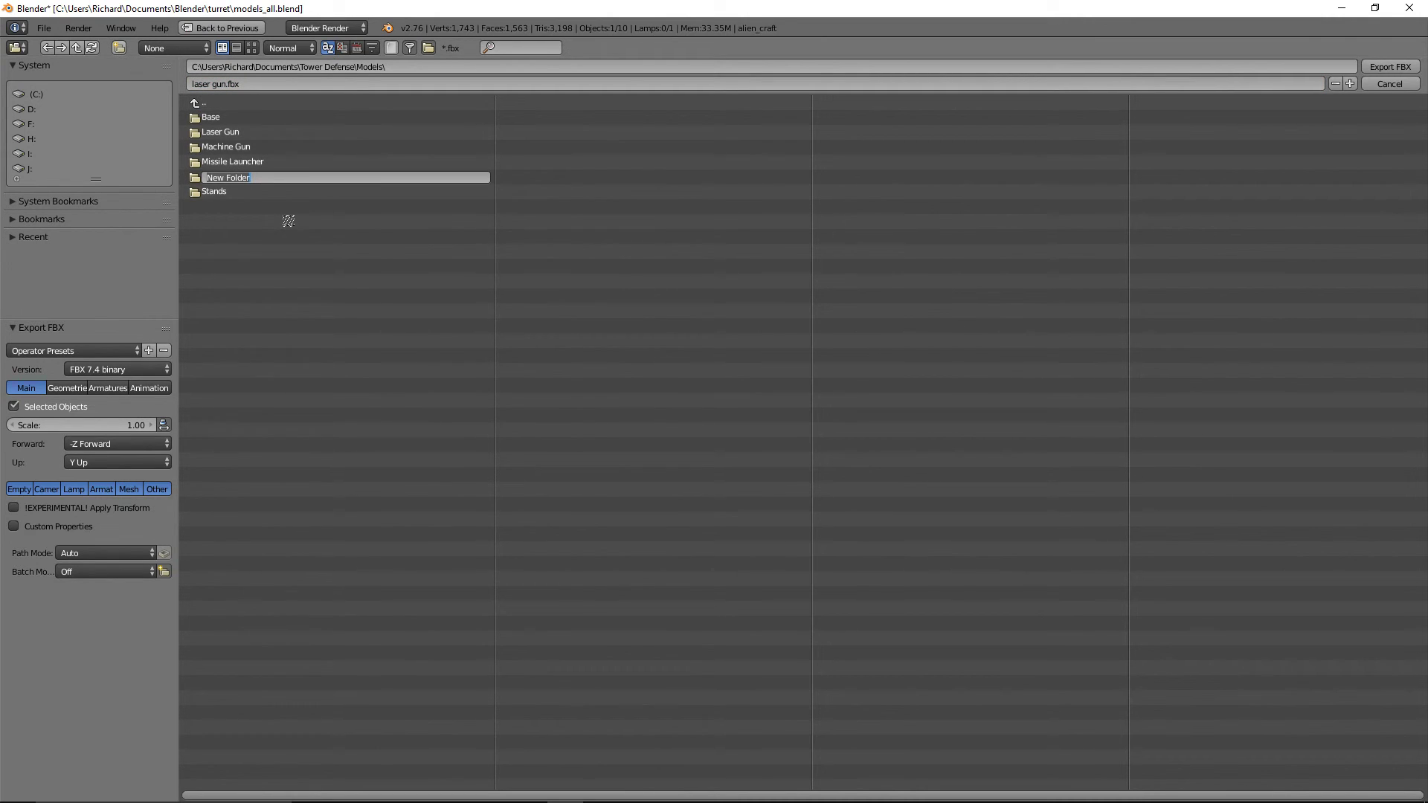
text(Alien Craft)
key(Return)
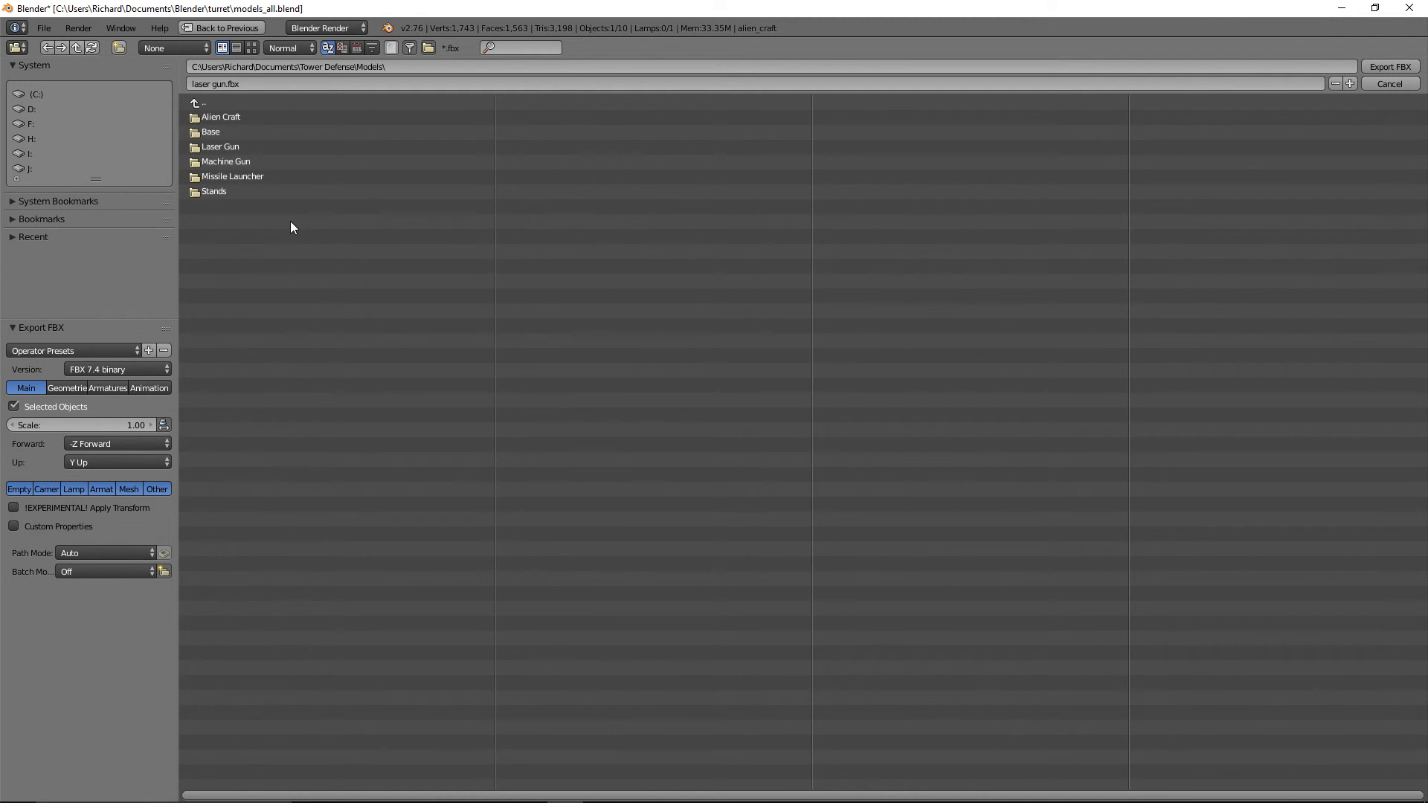
Enter Alien Craft and export the model as alien craft.fbx
double_click(225, 113)
click(227, 79)
text(alien craft)
key(Return)
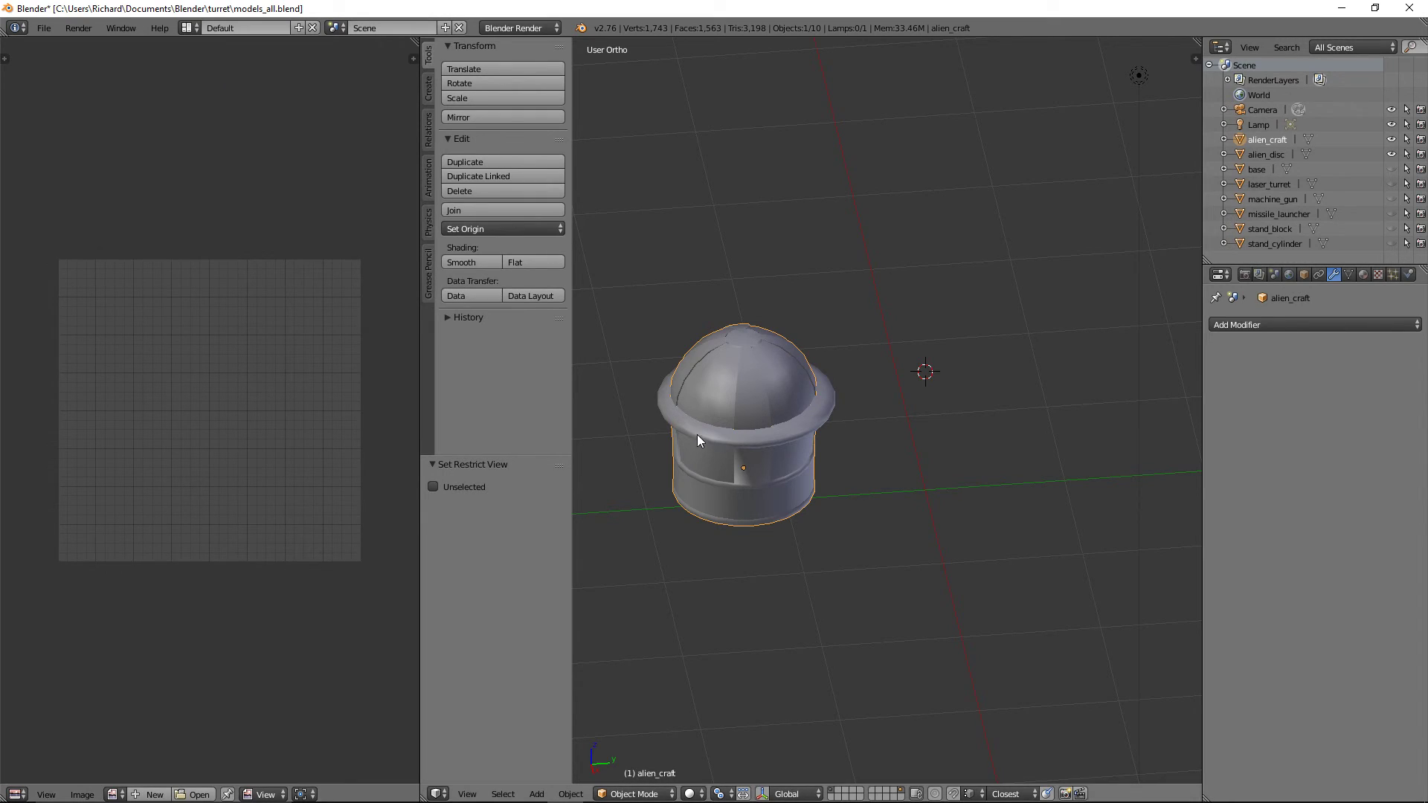
Hide alien_craft, select alien_disc, and create an Alien Disc folder under Models
key(h)
right_click(752, 435)
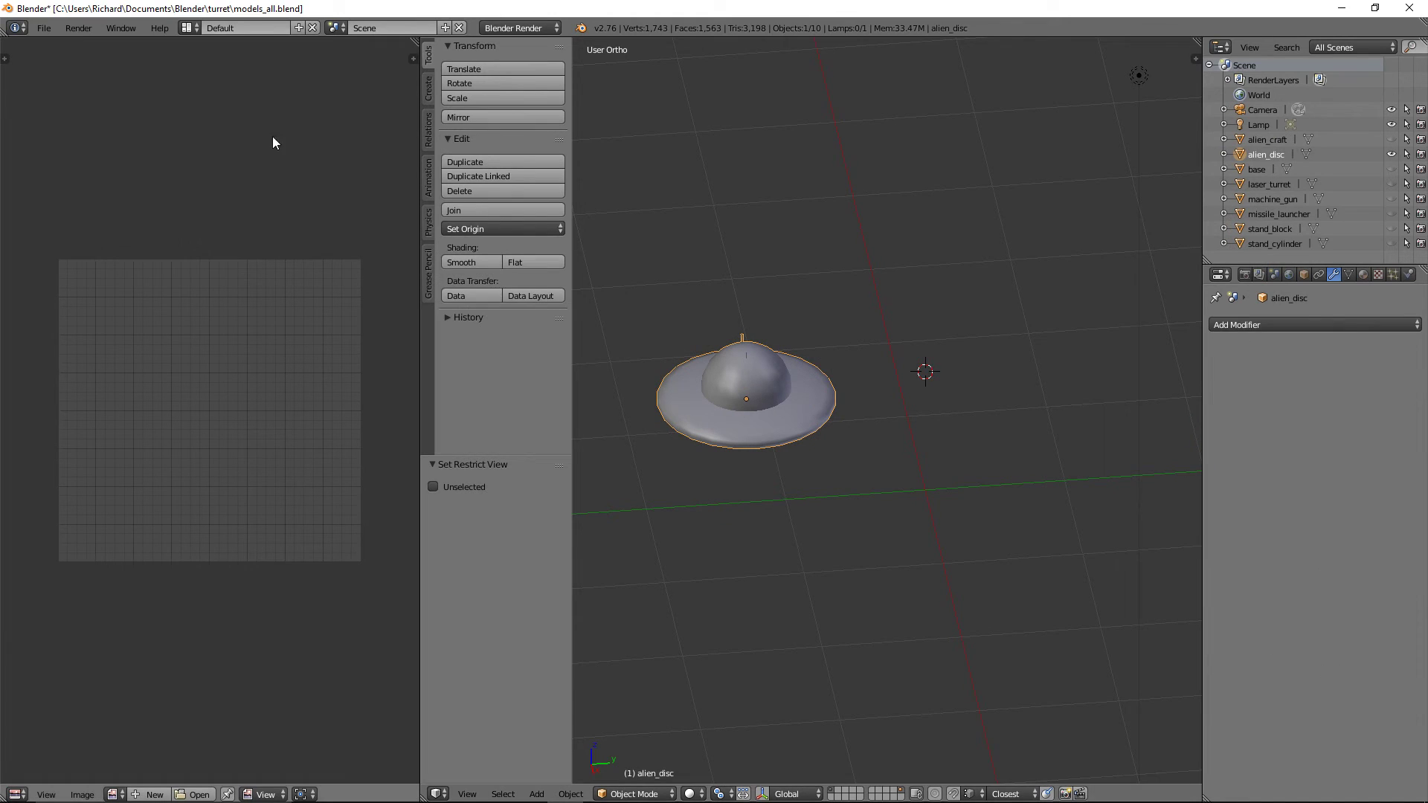
click(44, 28)
mouse_move(149, 314)
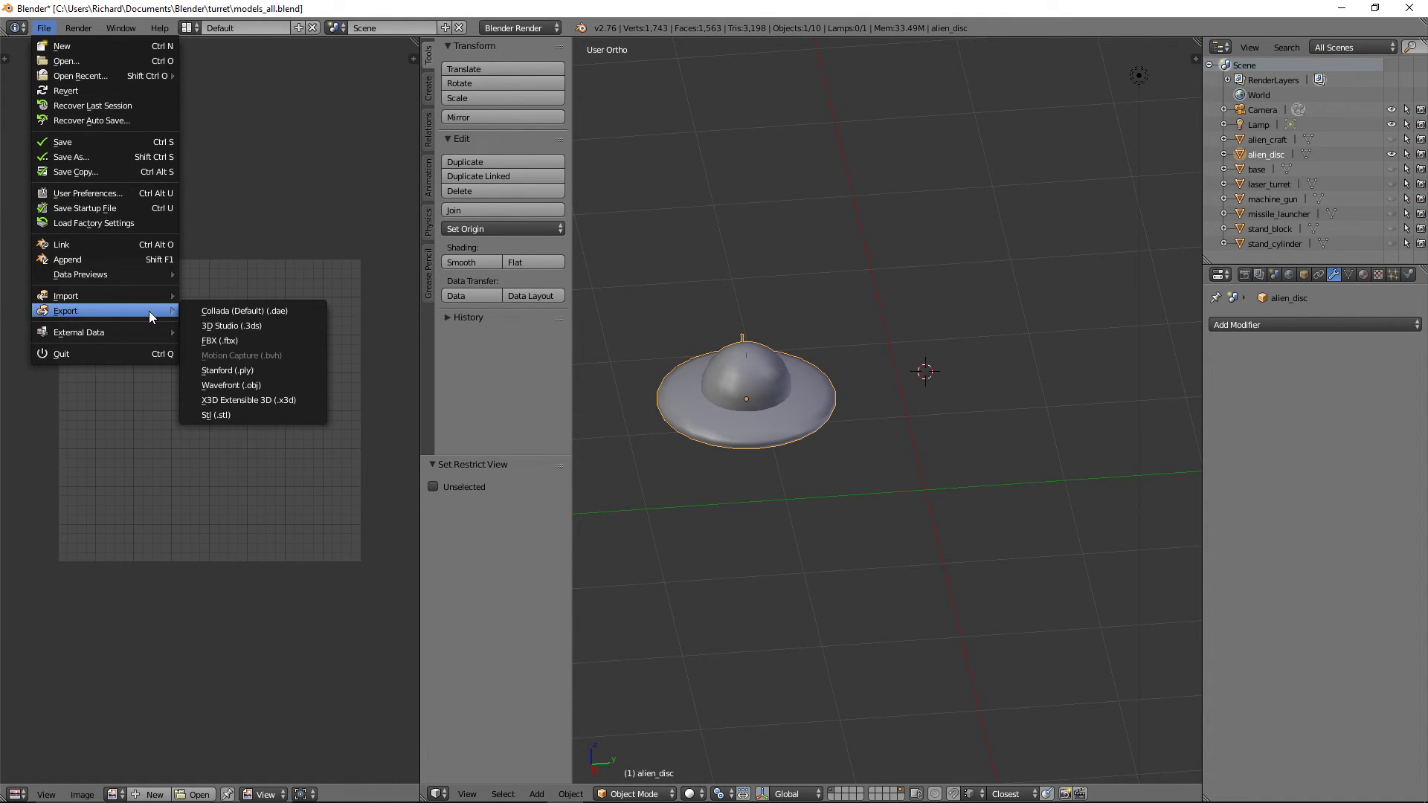
click(232, 340)
click(194, 107)
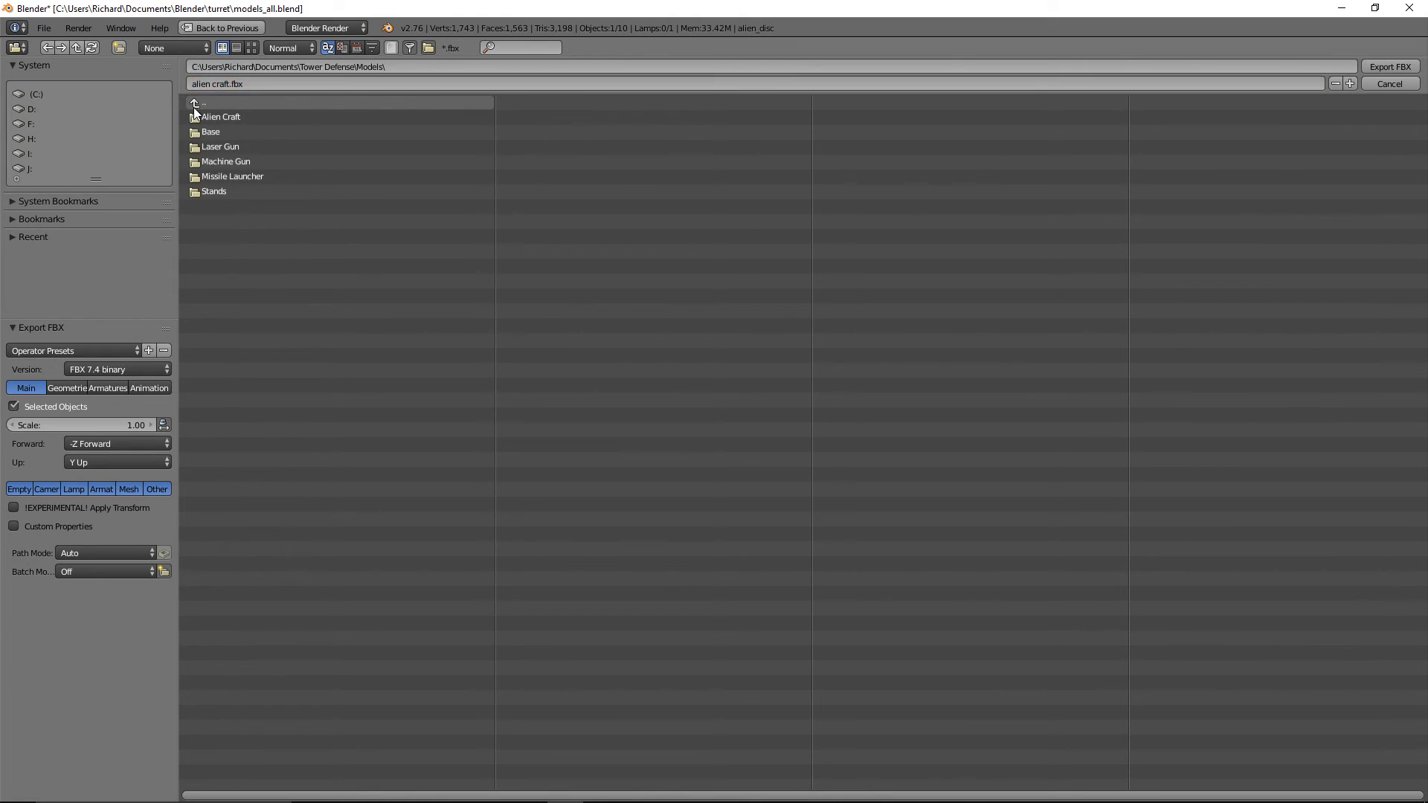
click(119, 47)
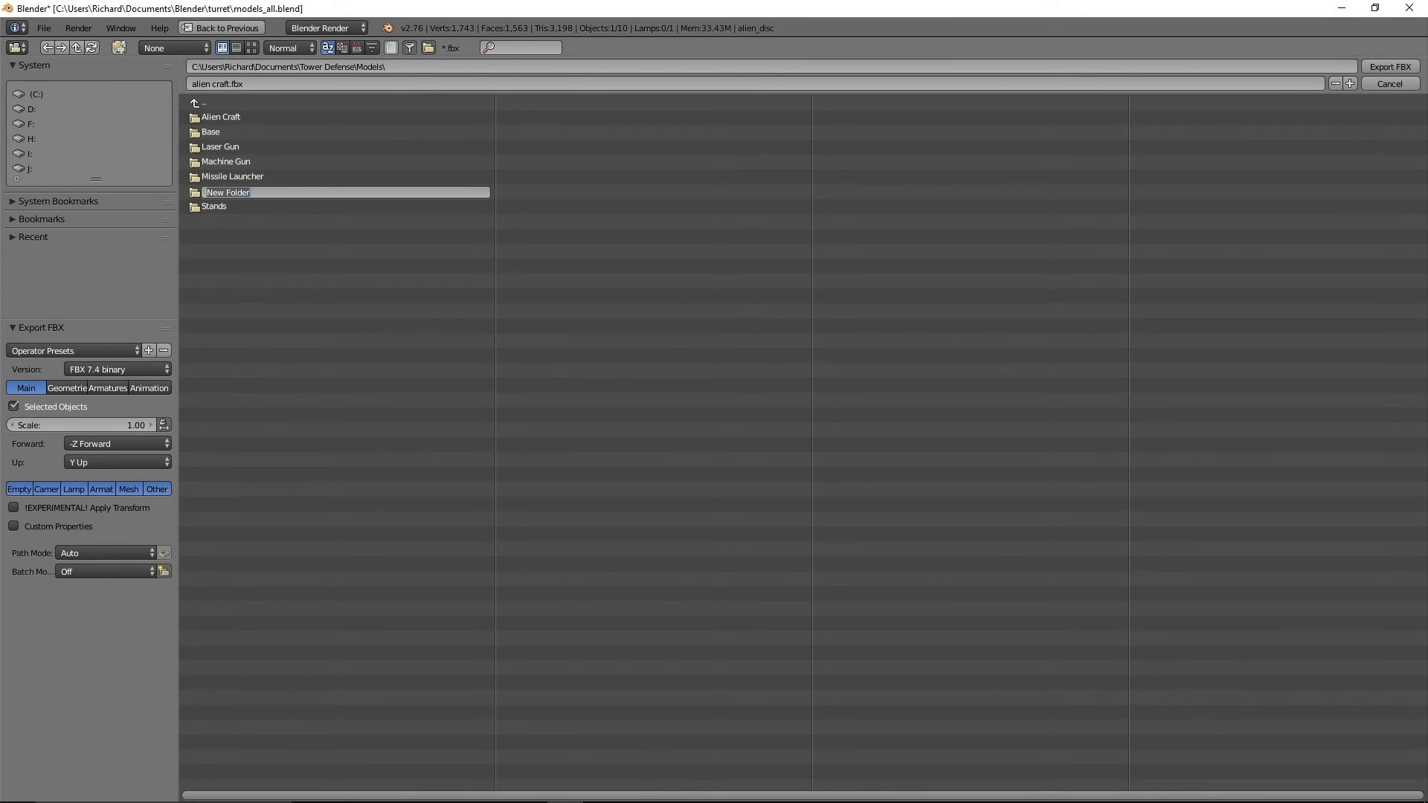
text(Alien Disc)
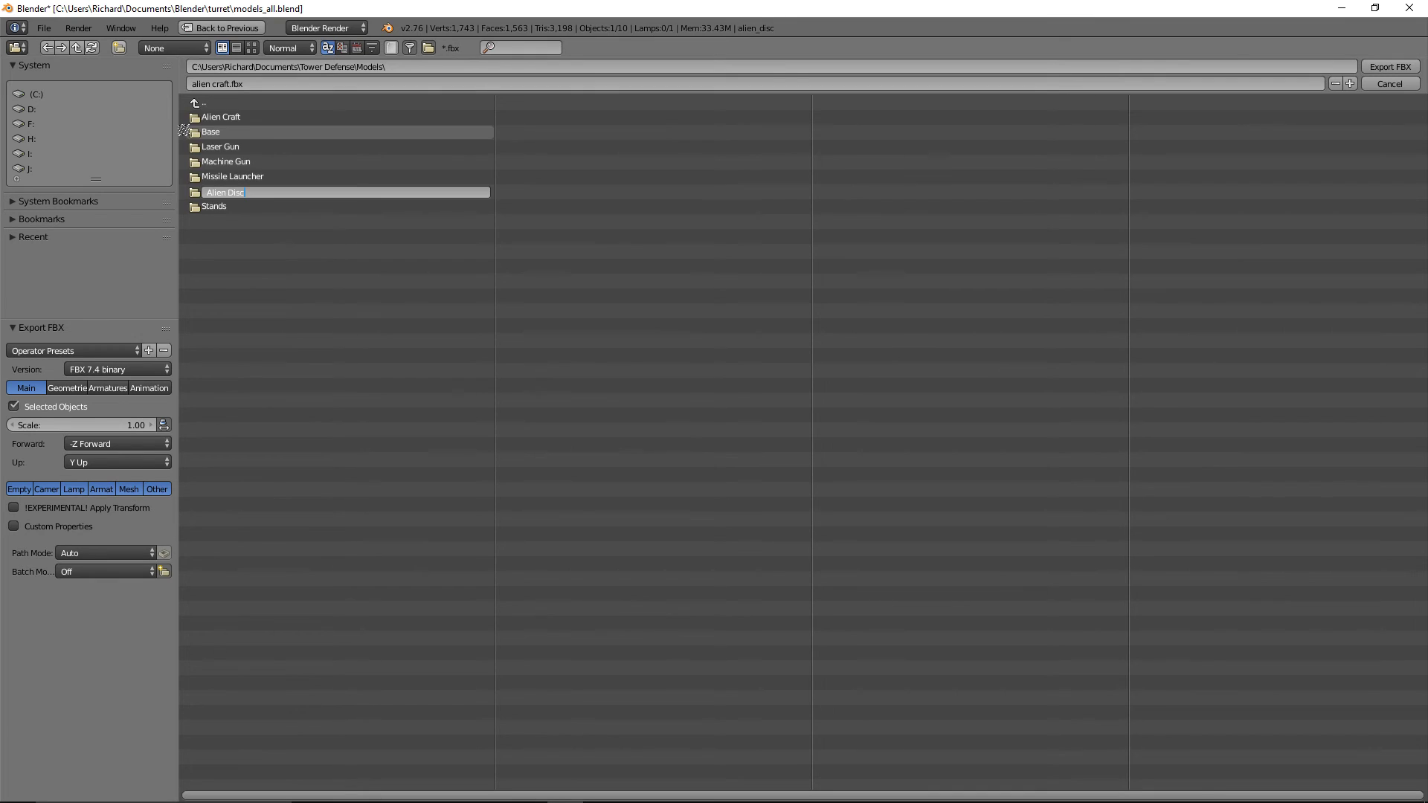
key(Return)
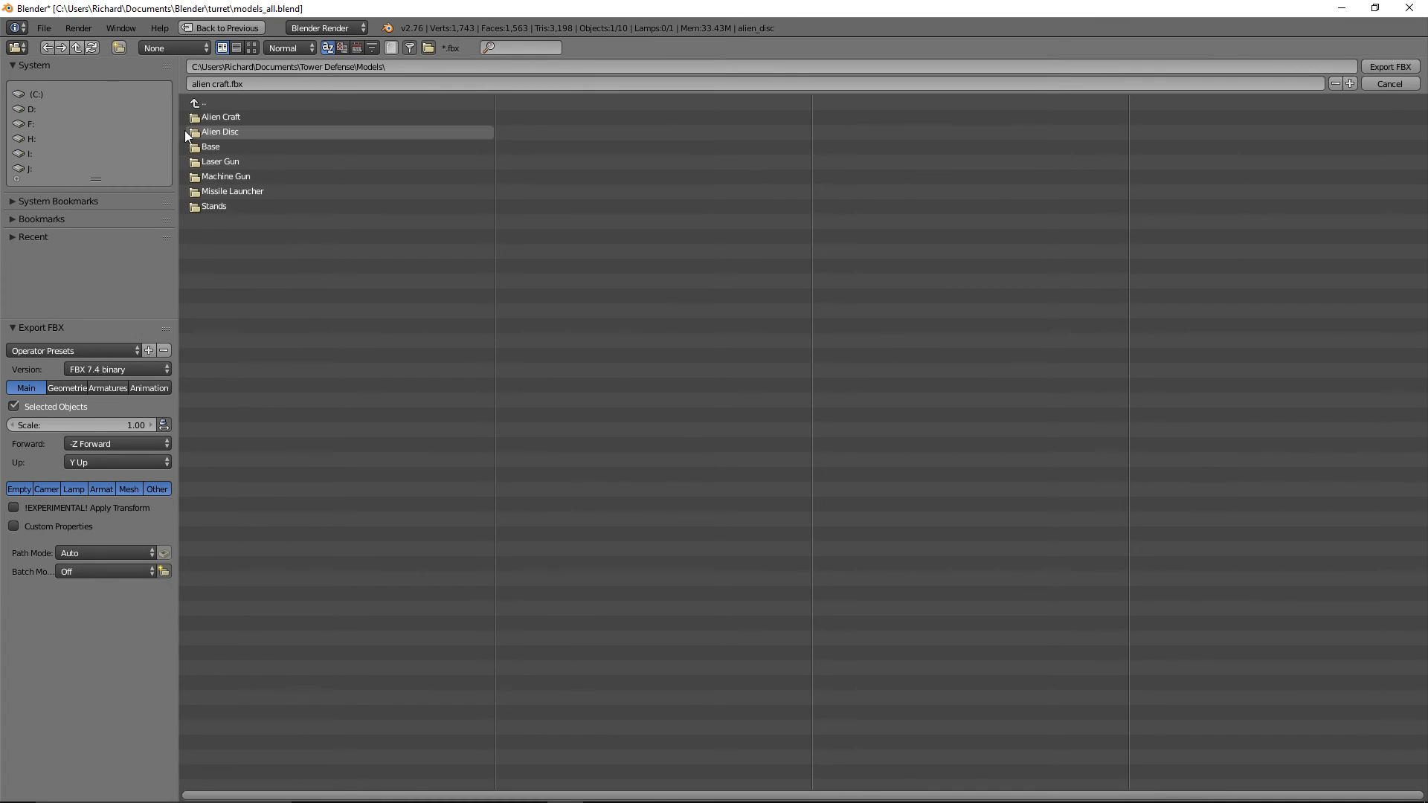
Enter Alien Disc and export the disc as alien disc.fbx
click(198, 132)
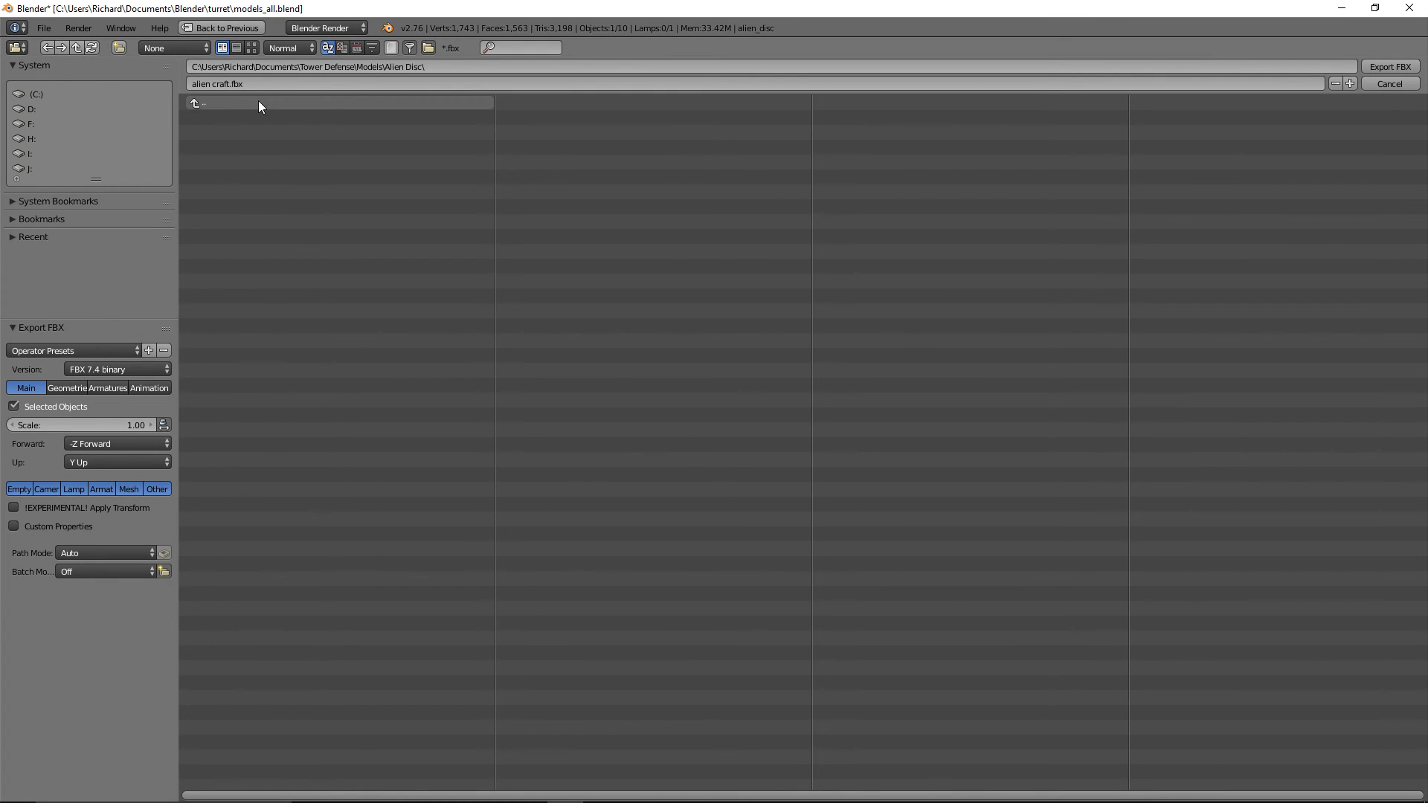
click(238, 84)
text(alien disc)
key(Return)
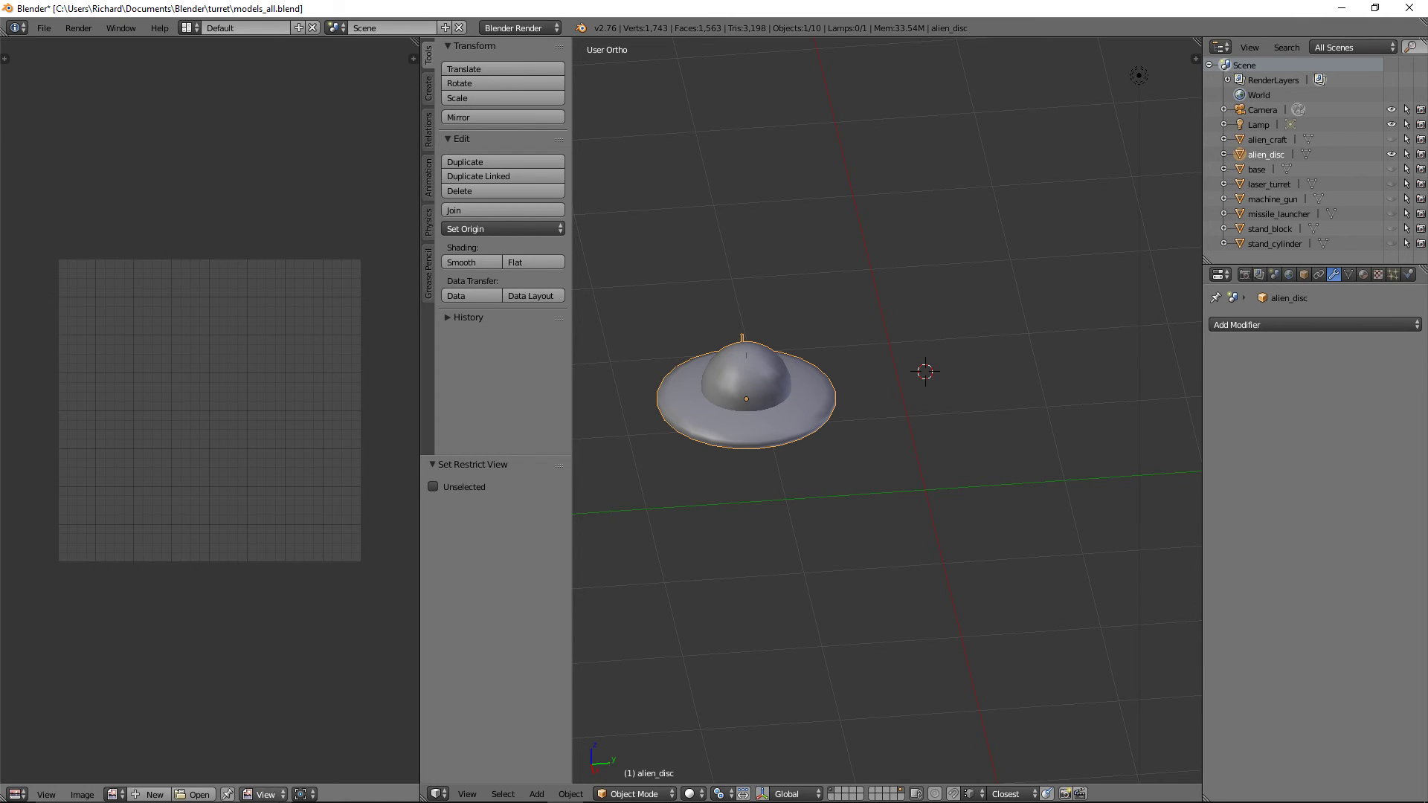
In File Explorer, confirm Alien Craft holds alien craft.fbx, then return to Models
click(381, 791)
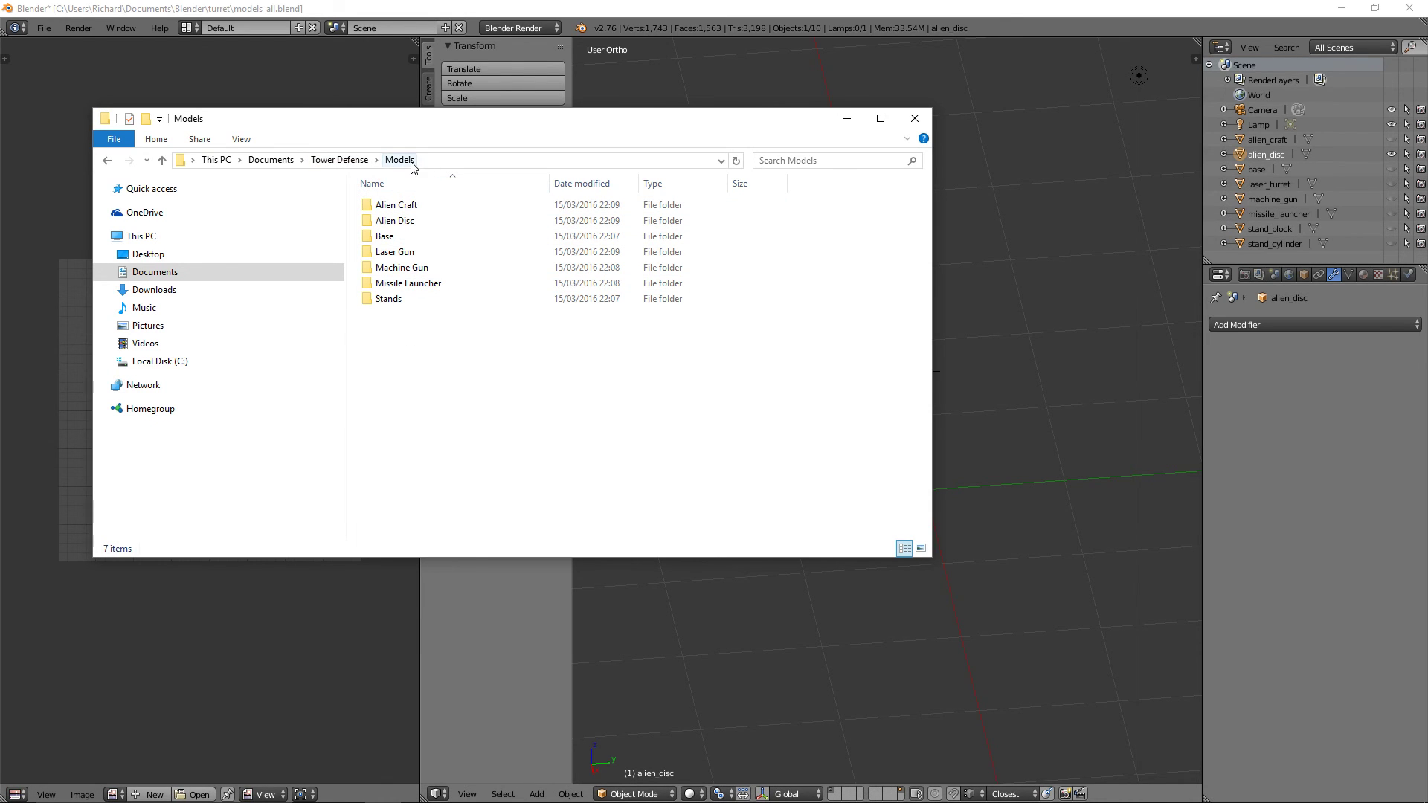
double_click(406, 208)
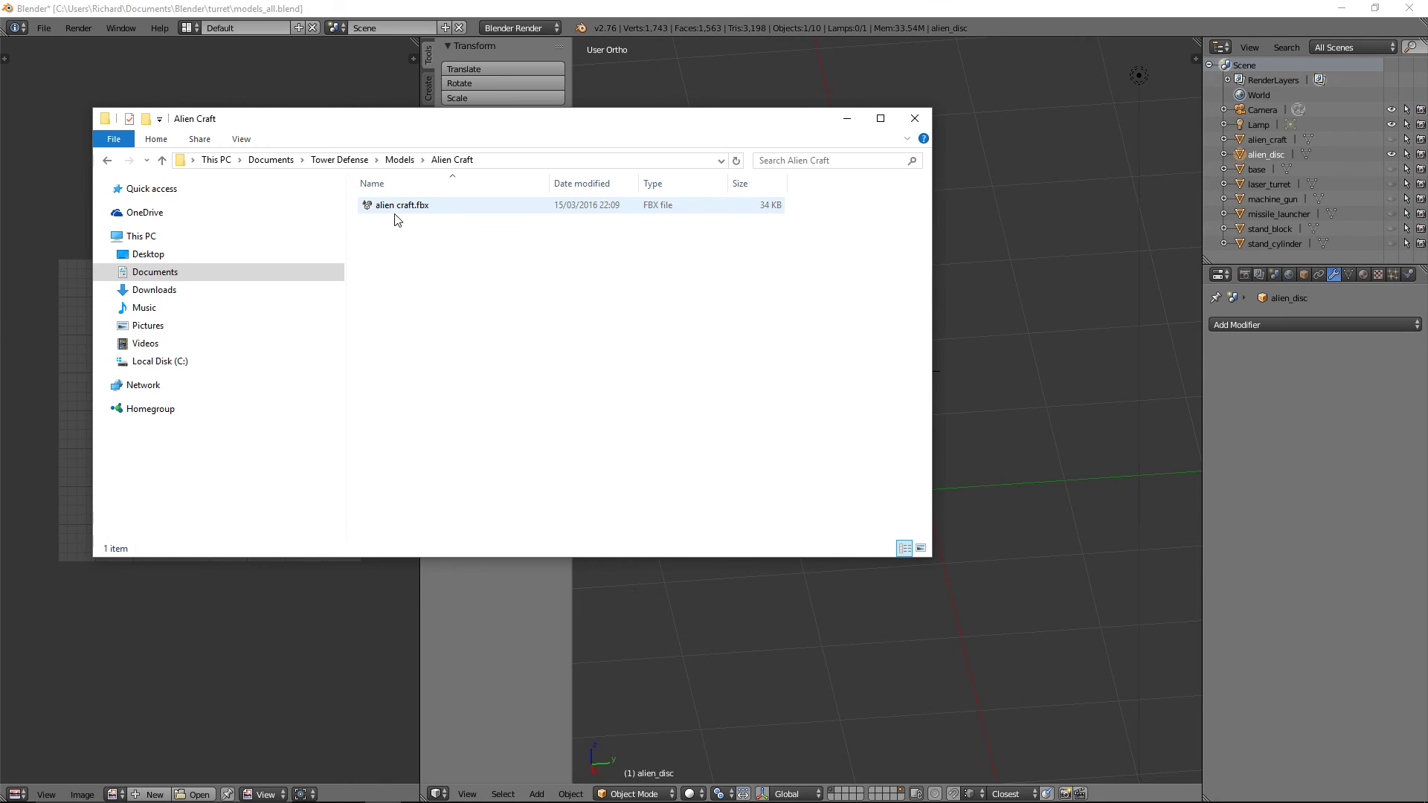
click(402, 159)
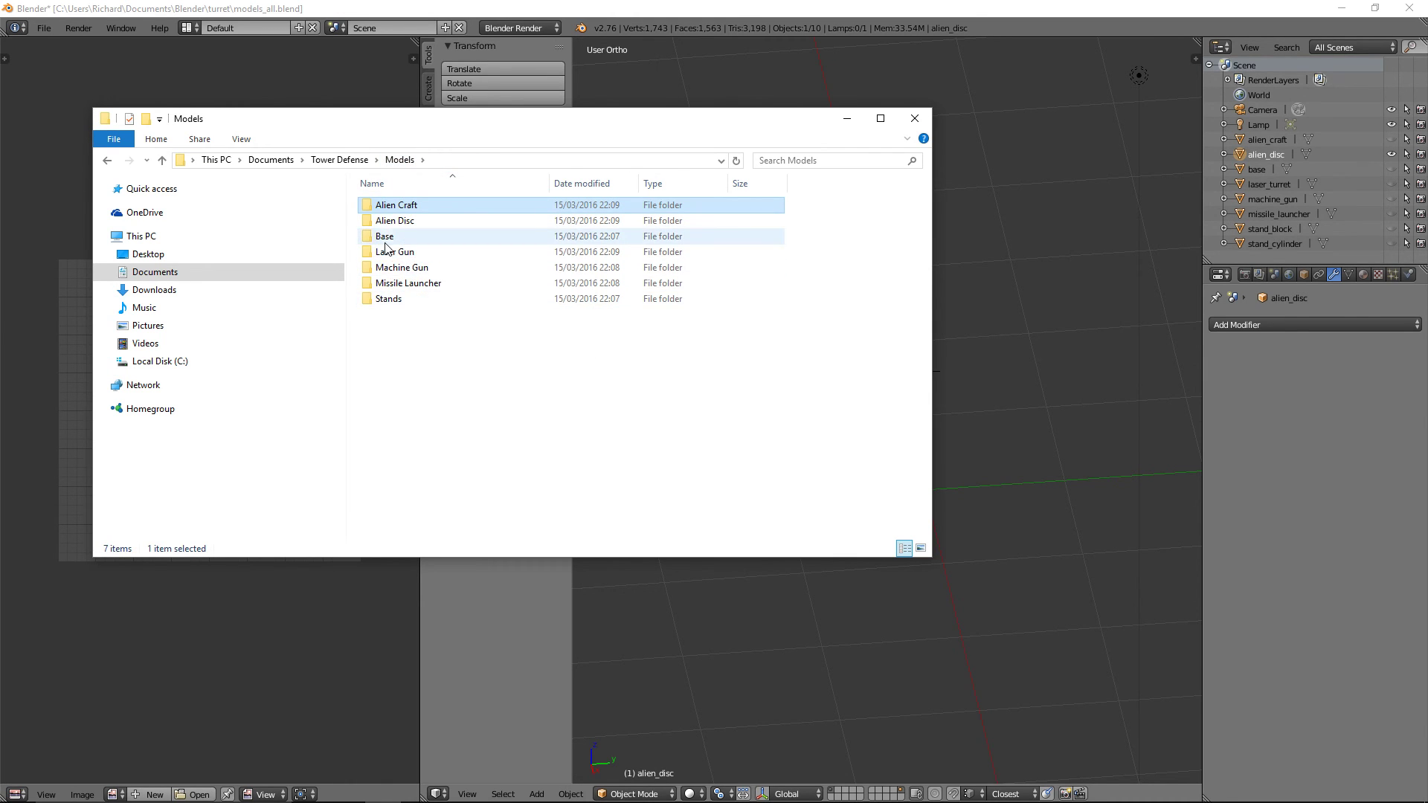